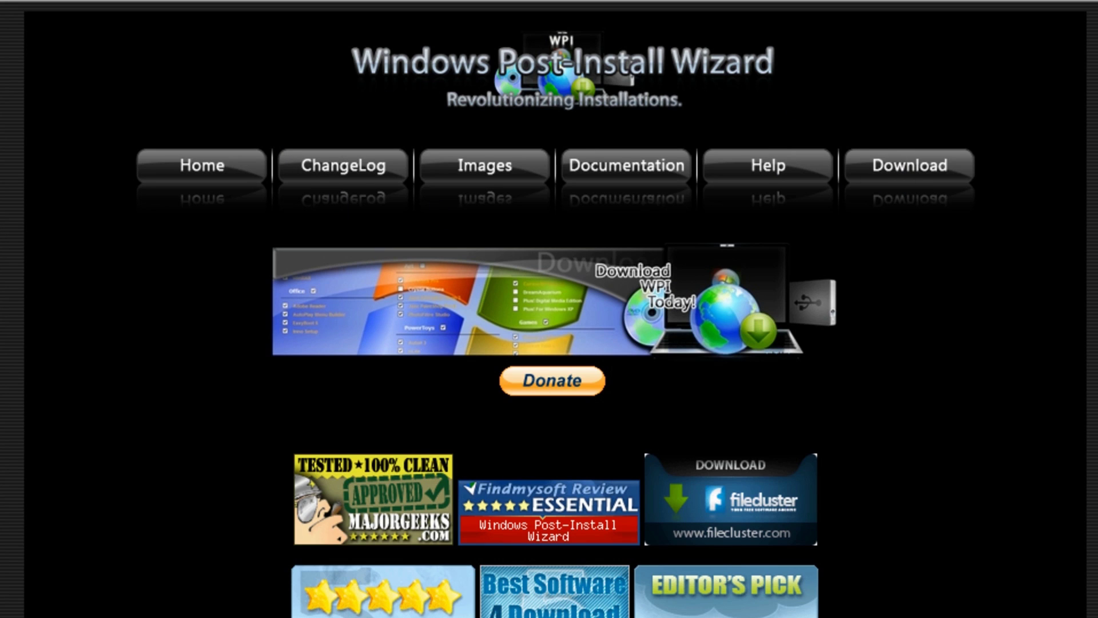
Browse the screenshots page of the Windows Post-Install Wizard site and enlarge the main installer screen image
left_click(510, 174)
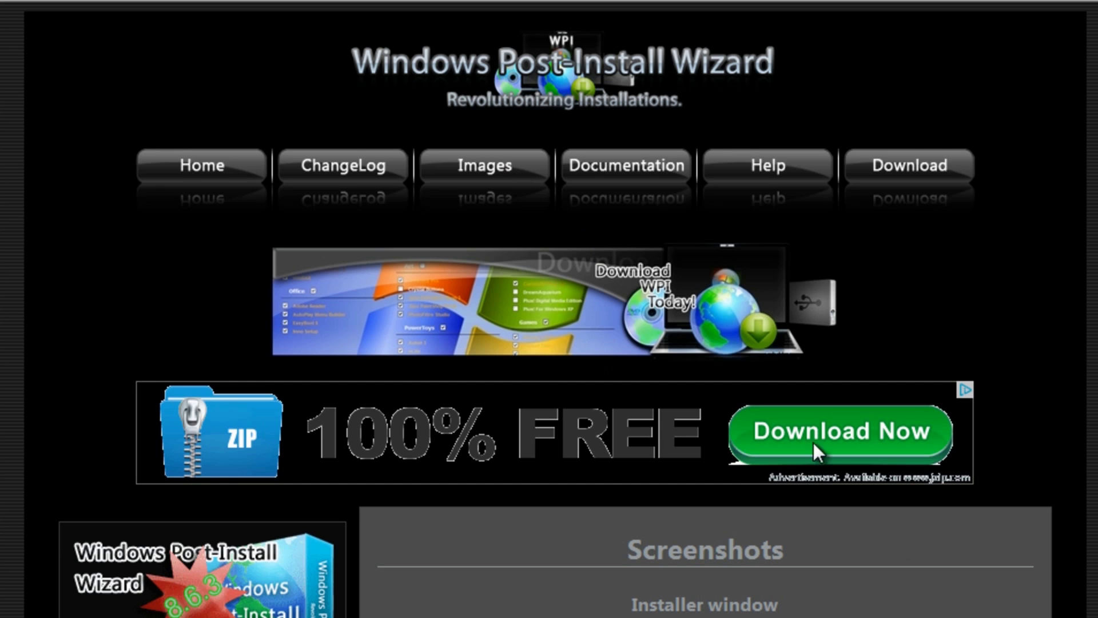
scroll(1054, 526, "down", 5)
scroll(1070, 499, "down", 15)
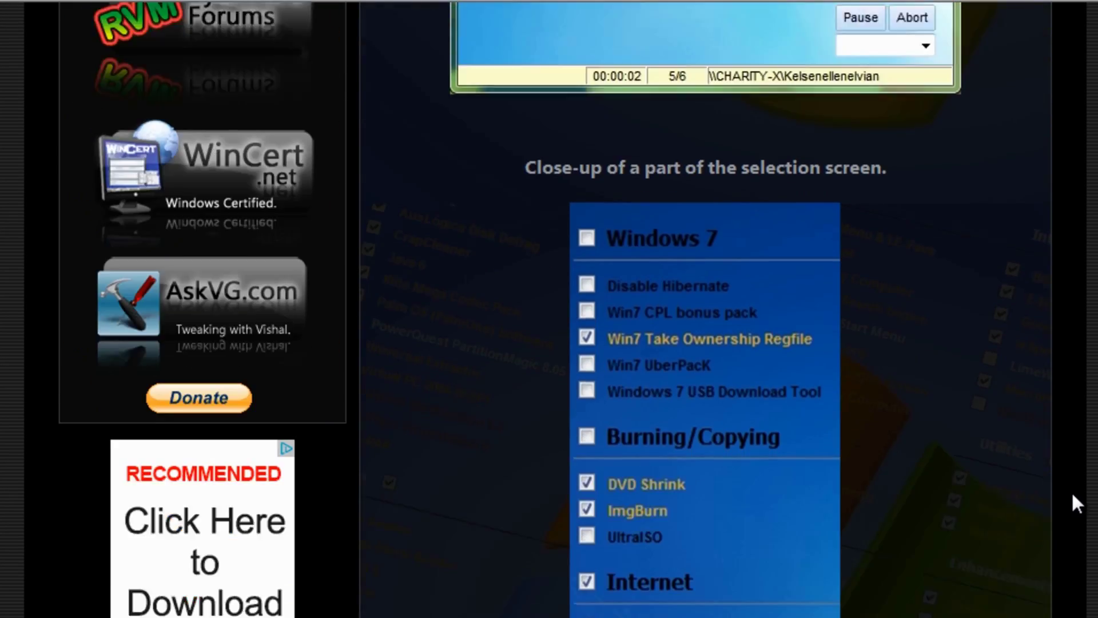
scroll(1065, 492, "down", 4)
scroll(1048, 500, "up", 4)
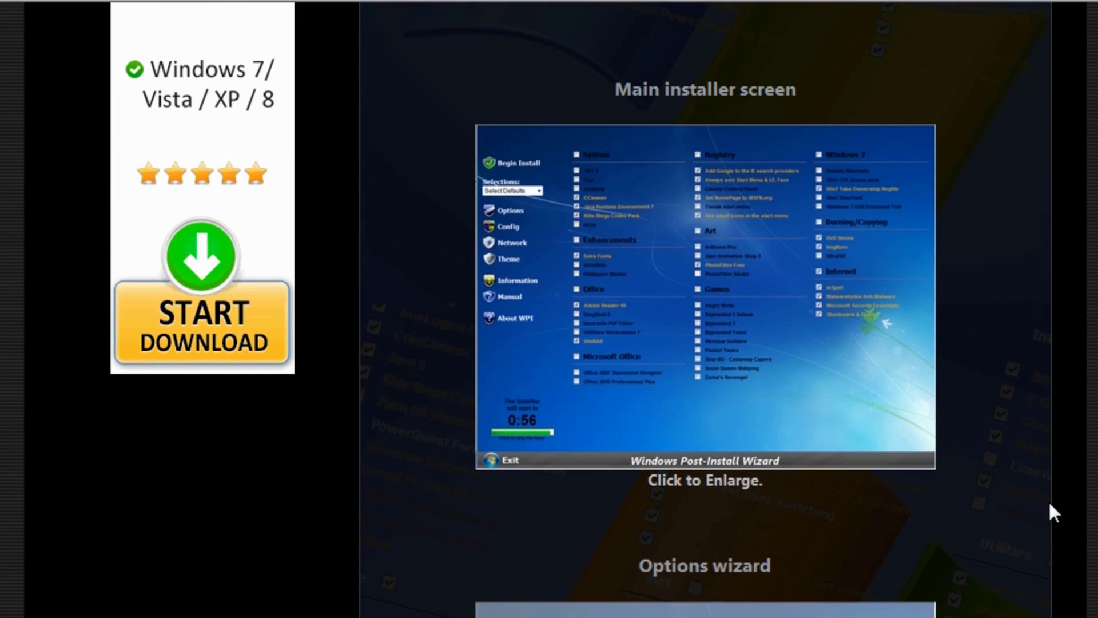
left_click(637, 262)
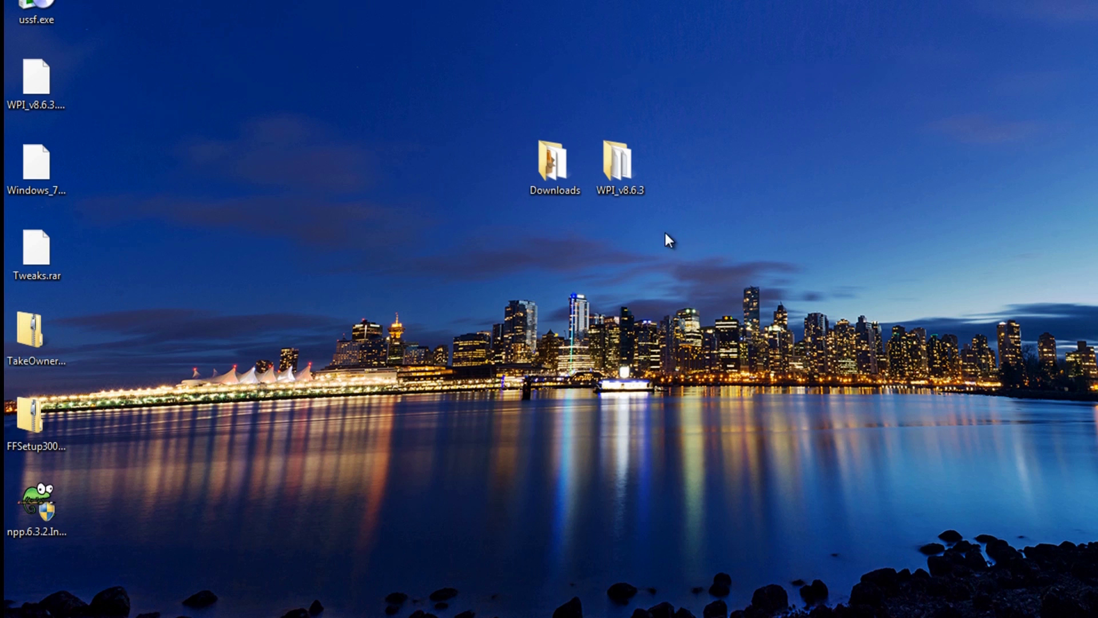
Open the WPI_v8.6.3 and Downloads folders from the desktop and arrange their windows side by side
double_click(638, 174)
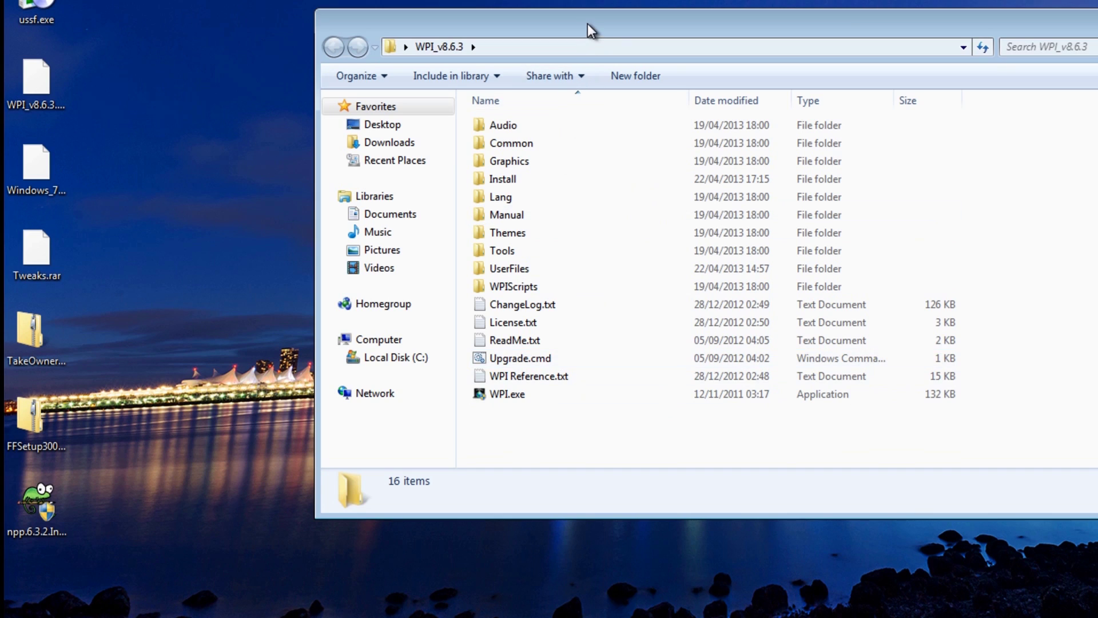
left_click_drag(591, 24, 1097, 26)
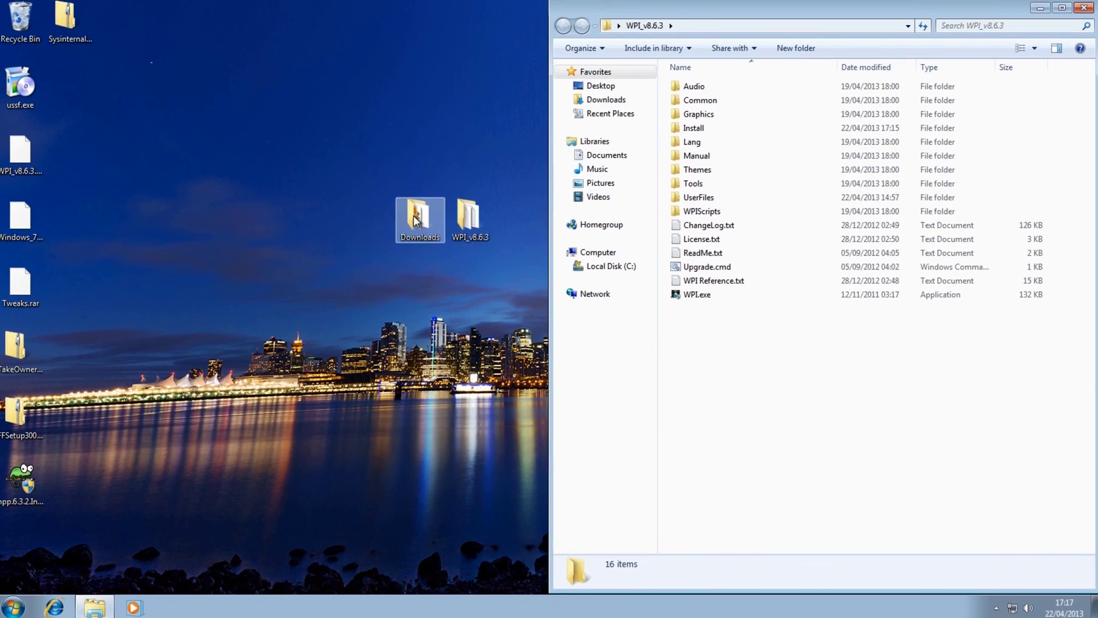
double_click(415, 220)
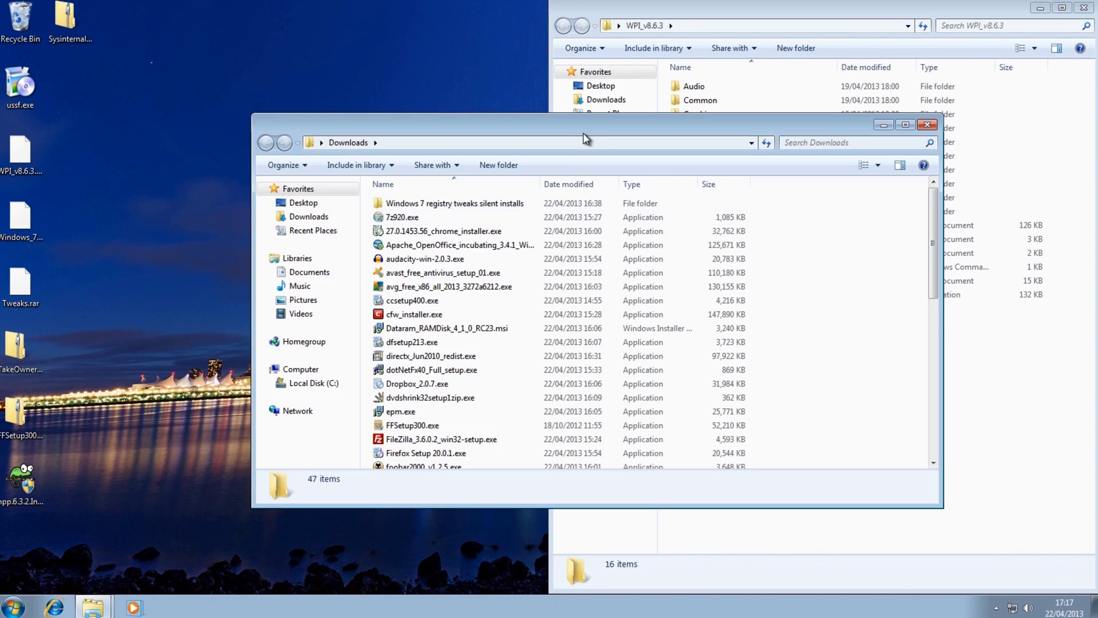
left_click_drag(589, 128, 0, 138)
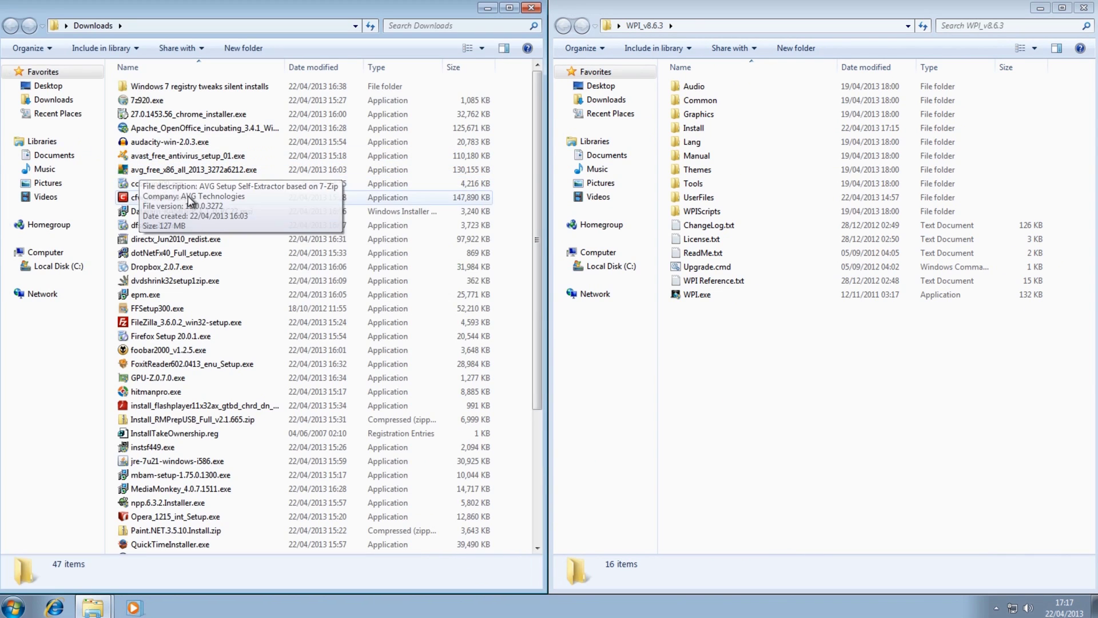
Move all installer files from Downloads, except the registry tweaks folder, into WPI_v8.6.3's Install folder and close both windows
double_click(691, 128)
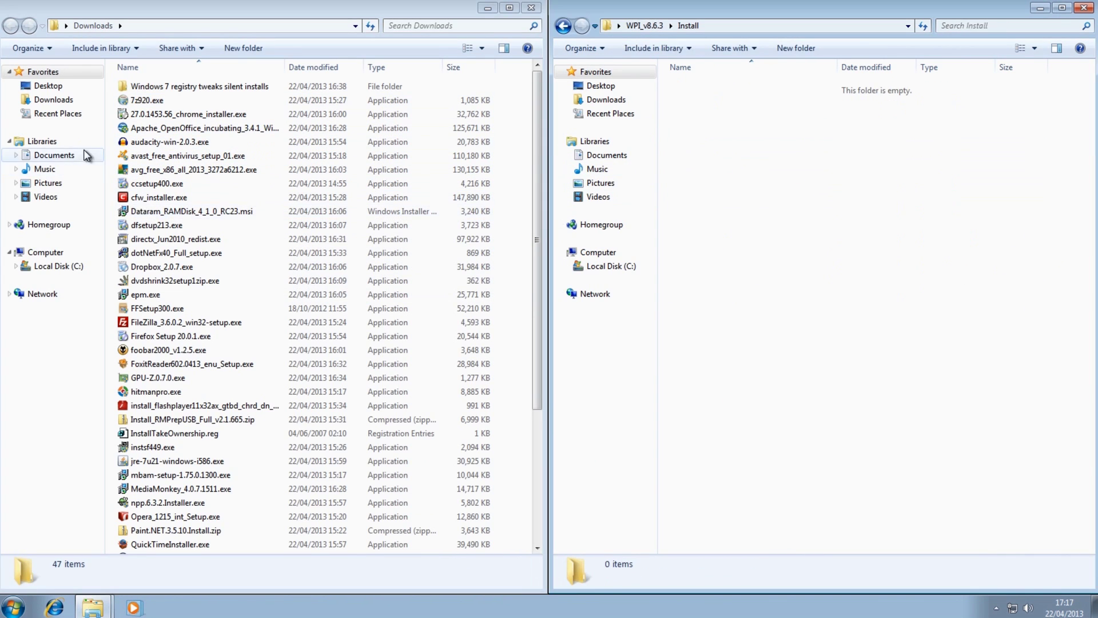
left_click(147, 103)
left_click_drag(536, 207, 527, 399)
left_click(152, 547, "shift")
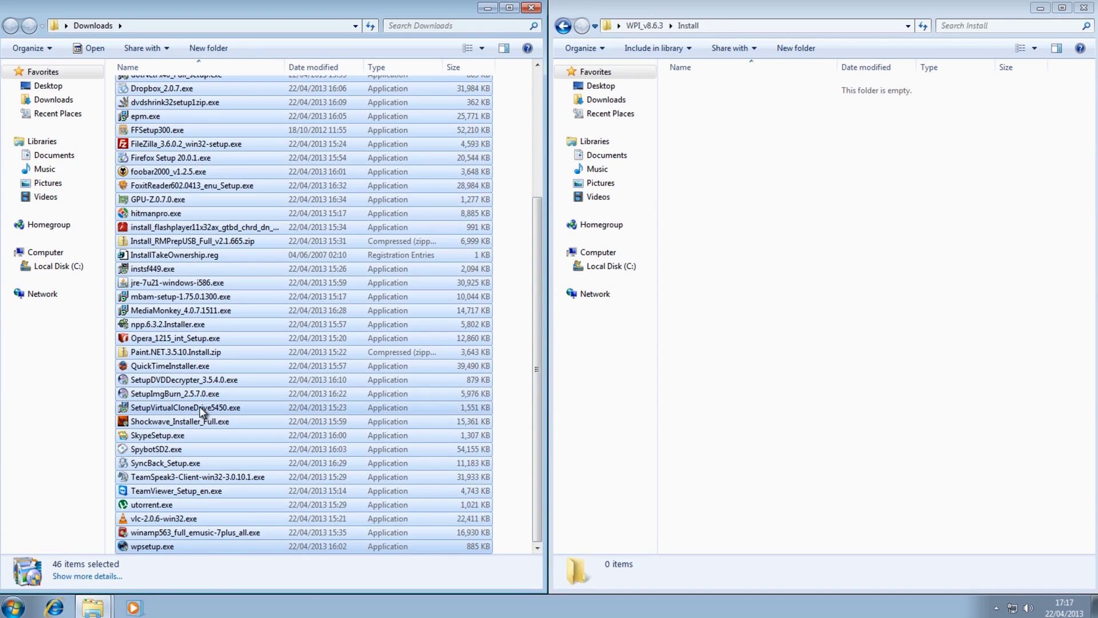
left_click_drag(165, 260, 789, 243)
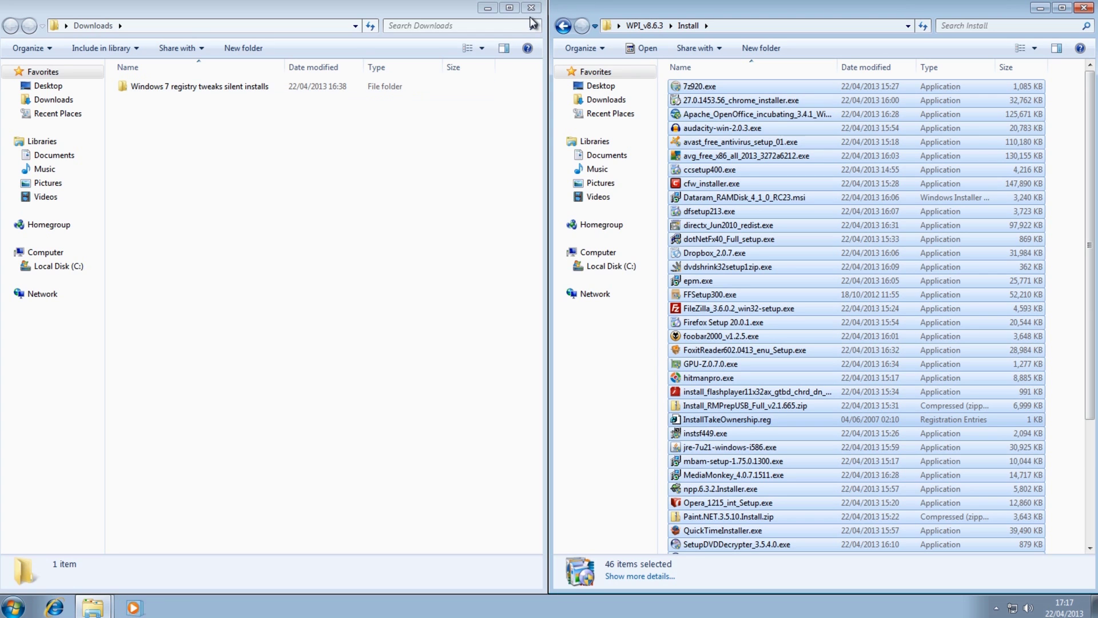
left_click(530, 8)
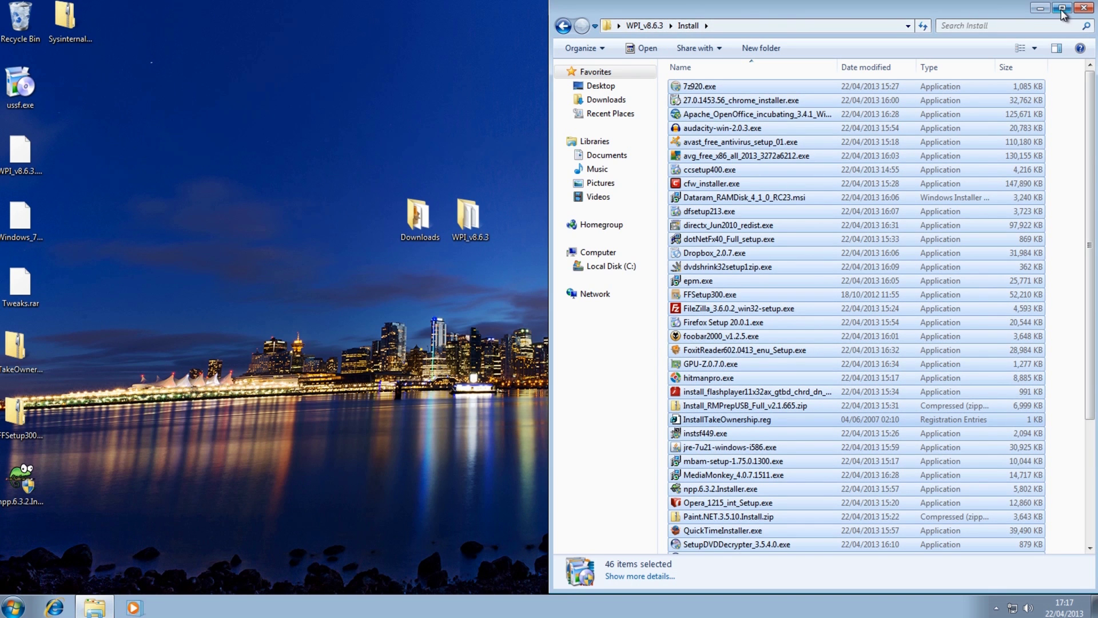
left_click(1082, 8)
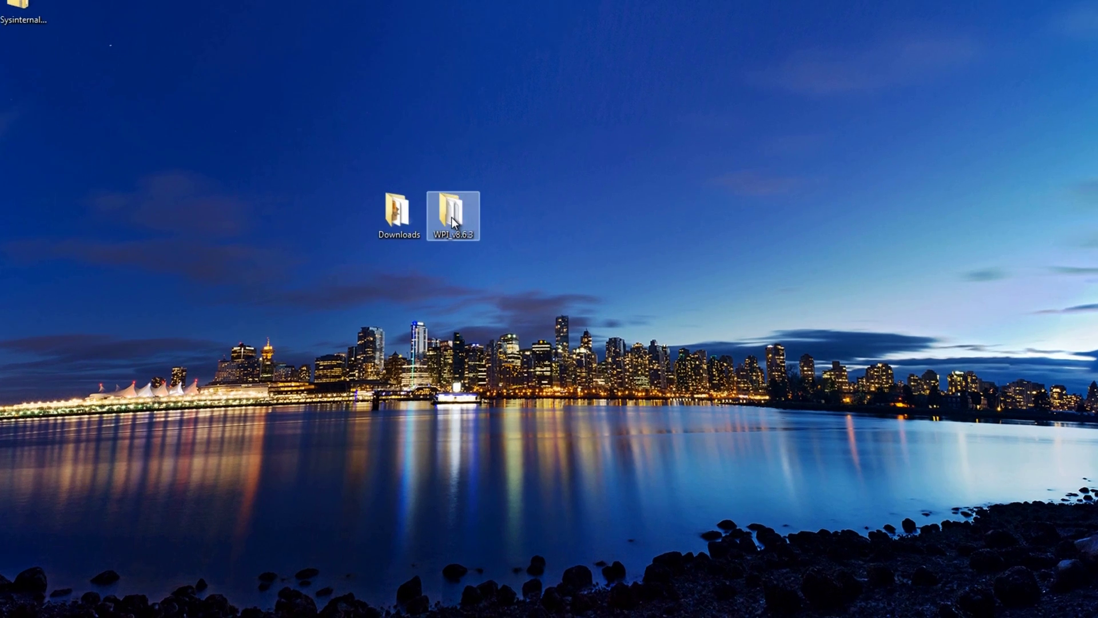
Launch WPI.exe from the WPI_v8.6.3 folder and allow it to make changes to the computer
double_click(470, 220)
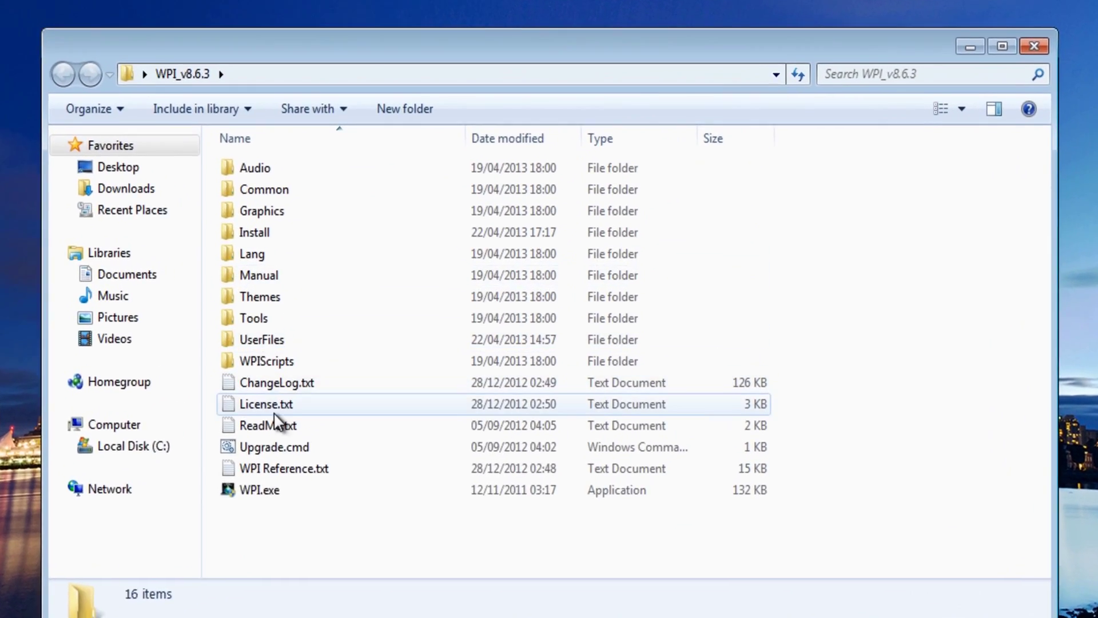
double_click(229, 502)
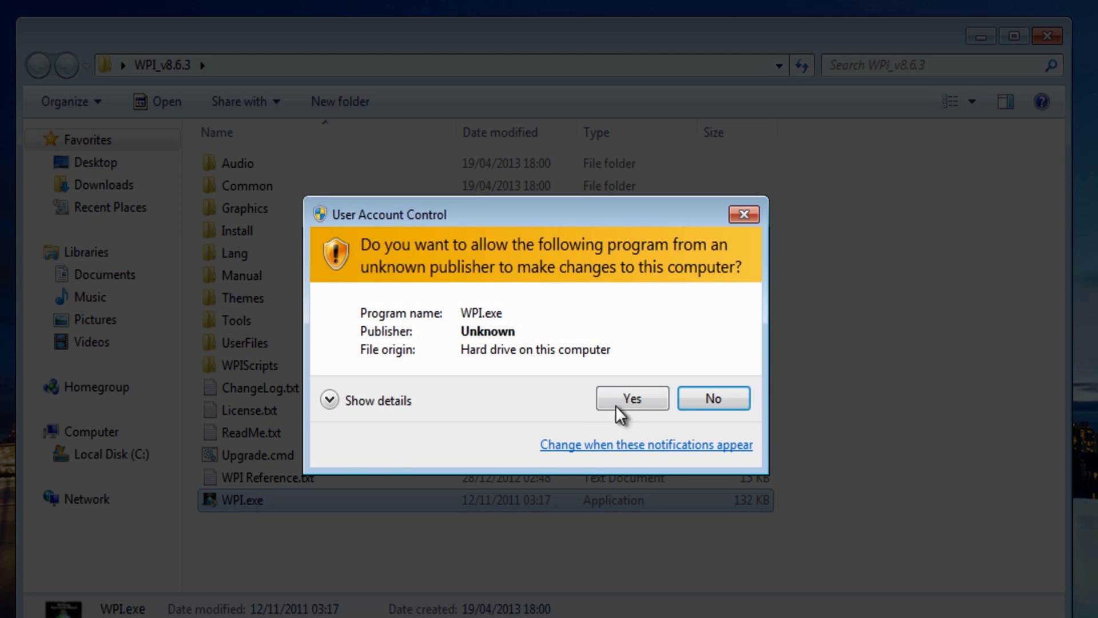
left_click(617, 404)
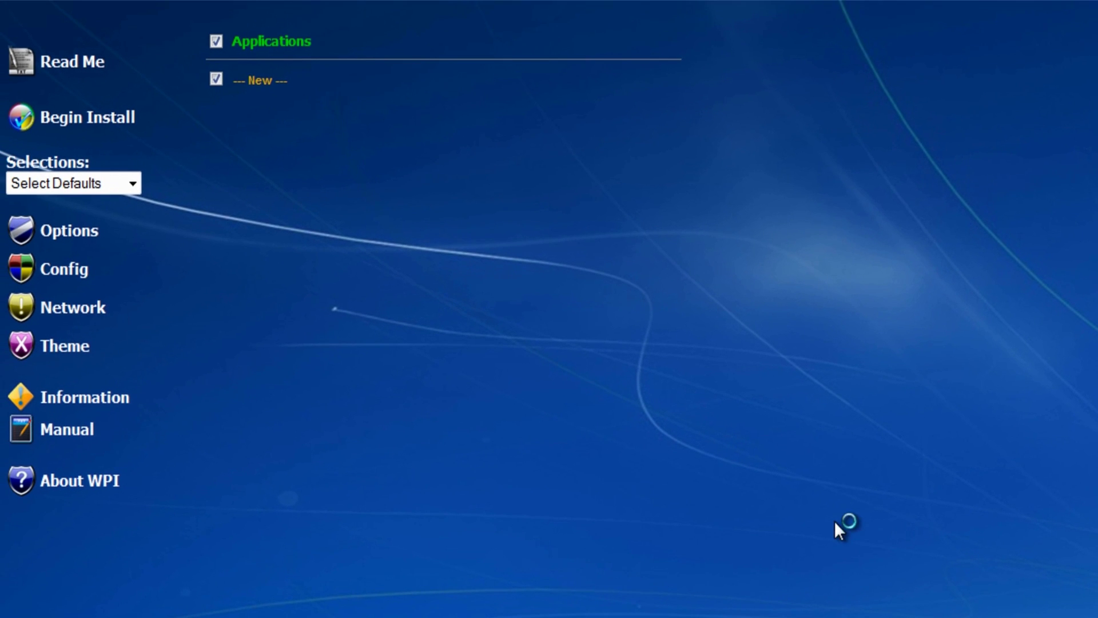
Read through the Read Me notice about updating an existing WPI folder and close it
left_click(98, 60)
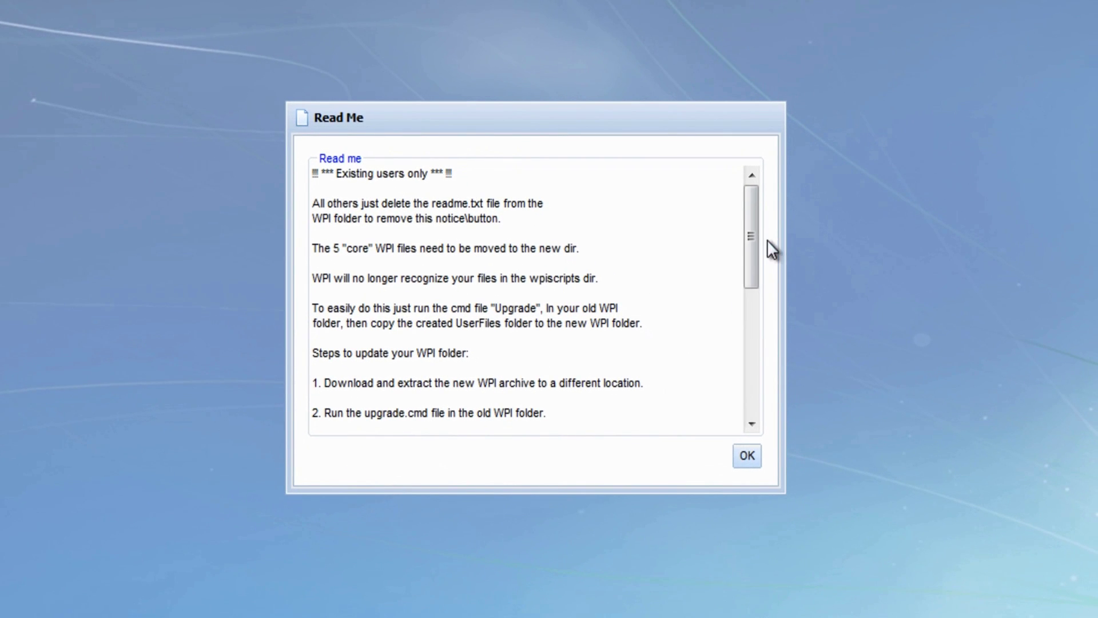
left_click_drag(751, 224, 689, 321)
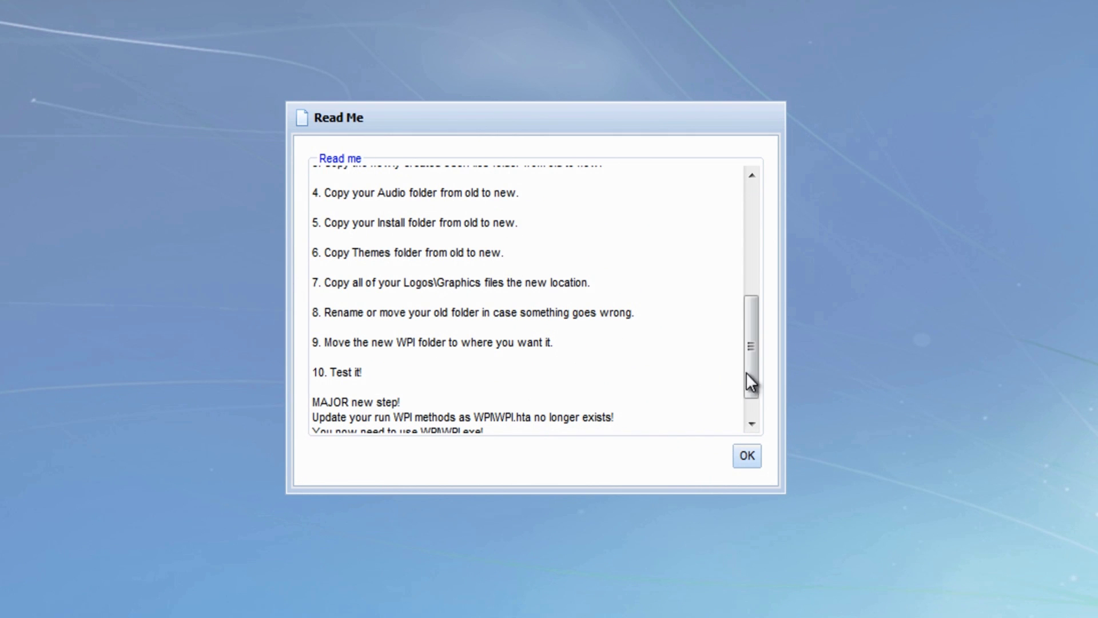
left_click_drag(744, 359, 759, 256)
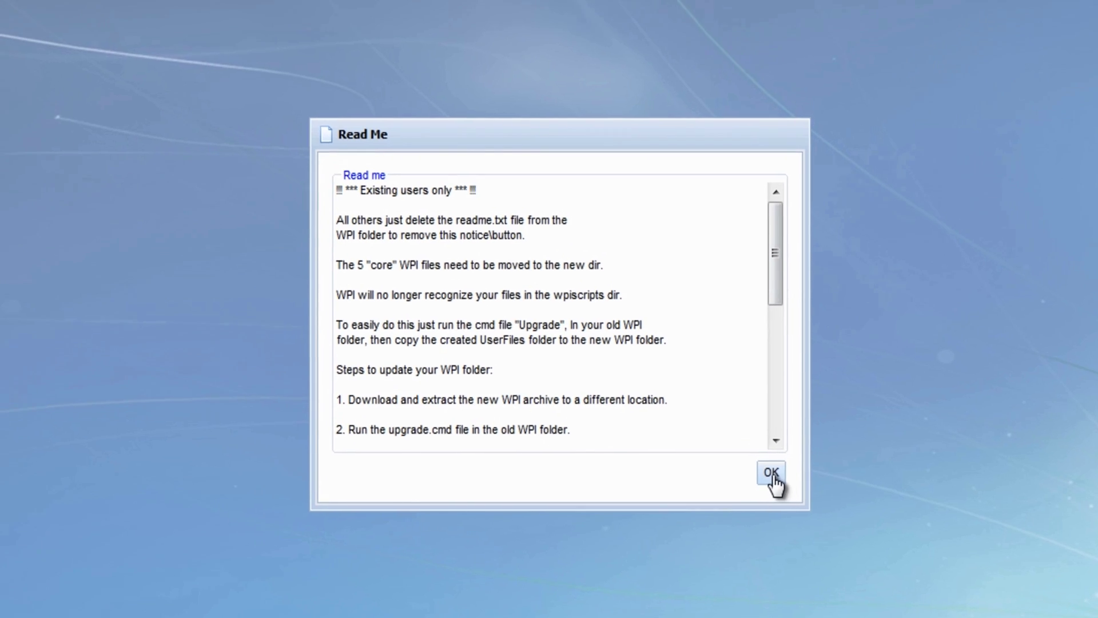
left_click(771, 472)
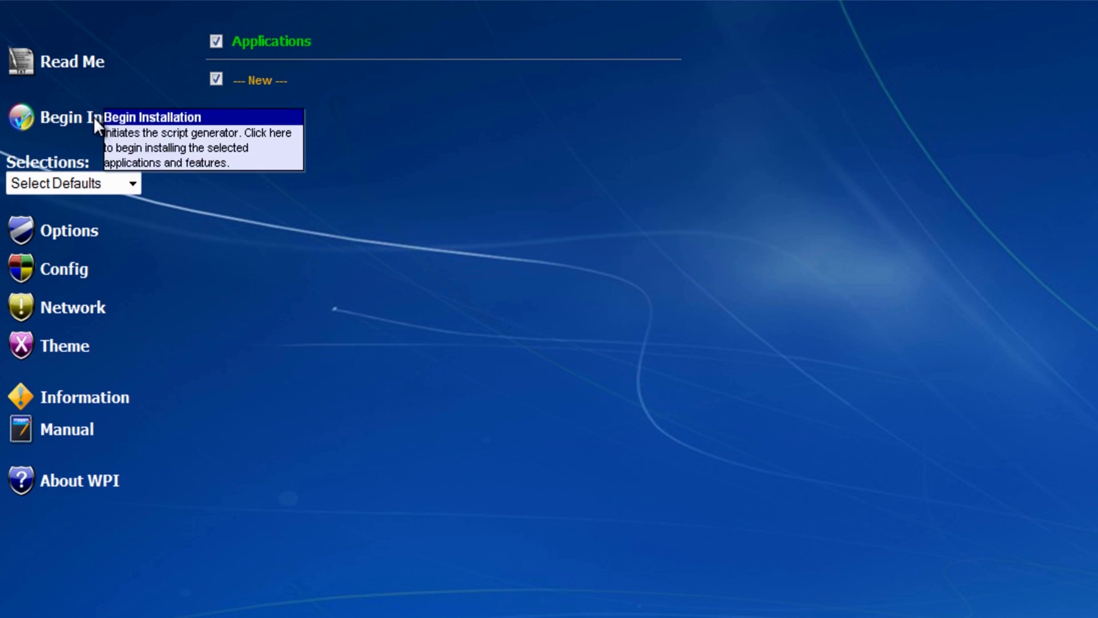
Deselect every listed program using the Select None preset
left_click(128, 185)
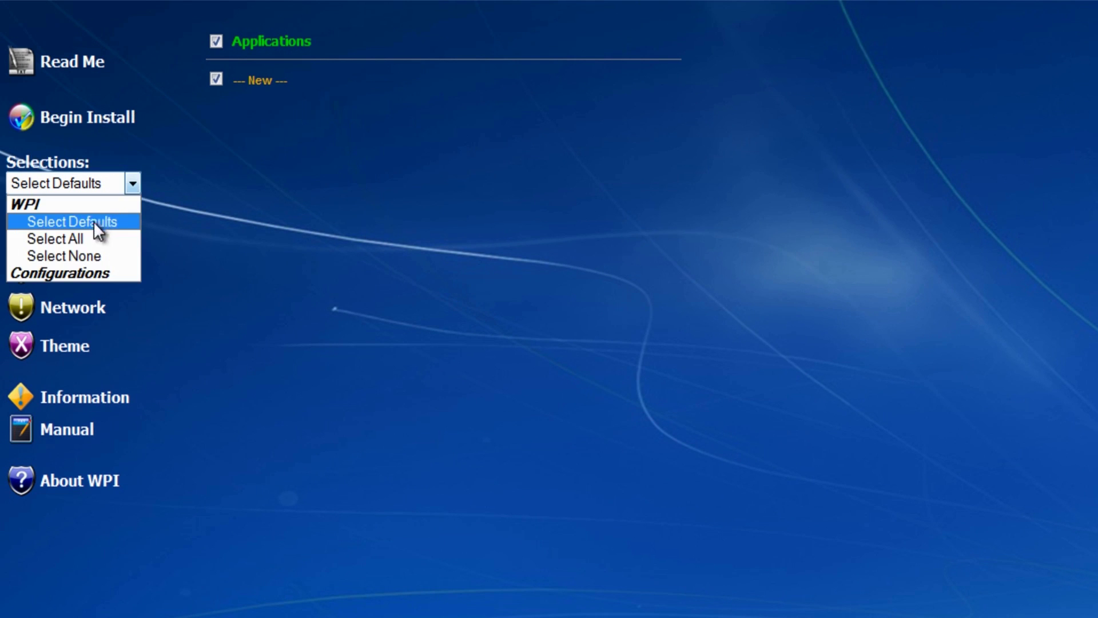
left_click(77, 256)
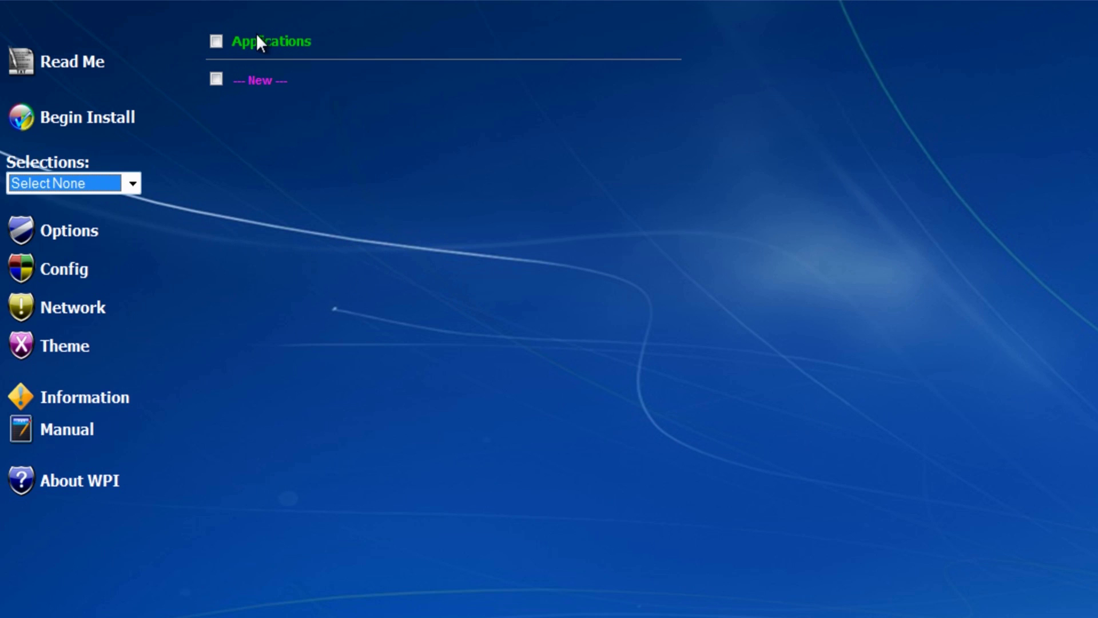
Review the Window, General, Features, Tools, Audio Player and Sounds settings in the Options Wizard, and exit without saving
left_click(26, 229)
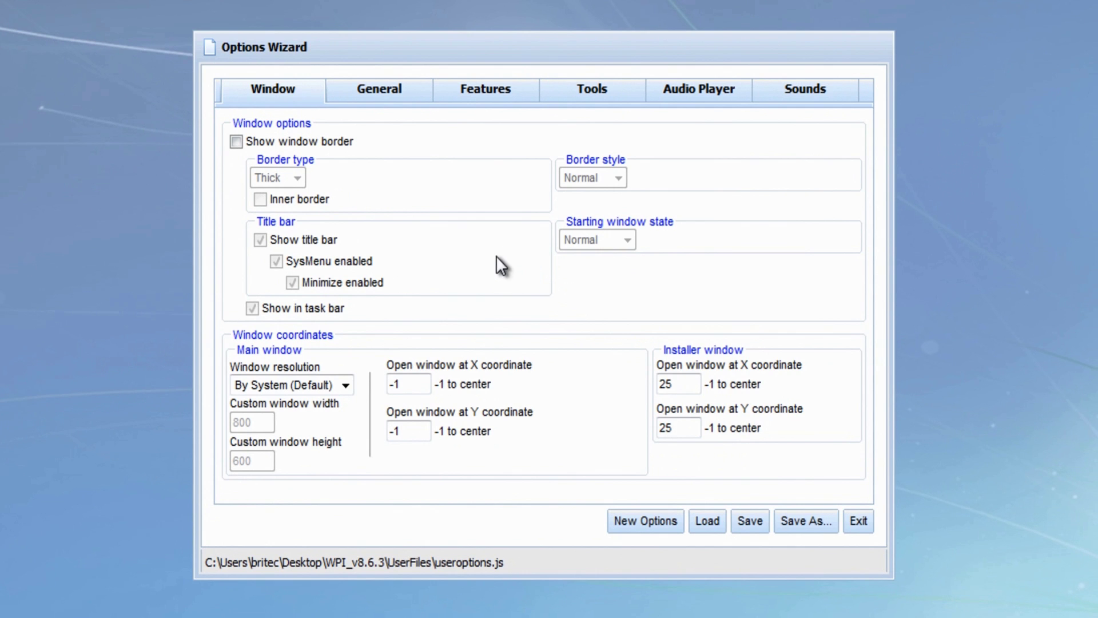
left_click(375, 94)
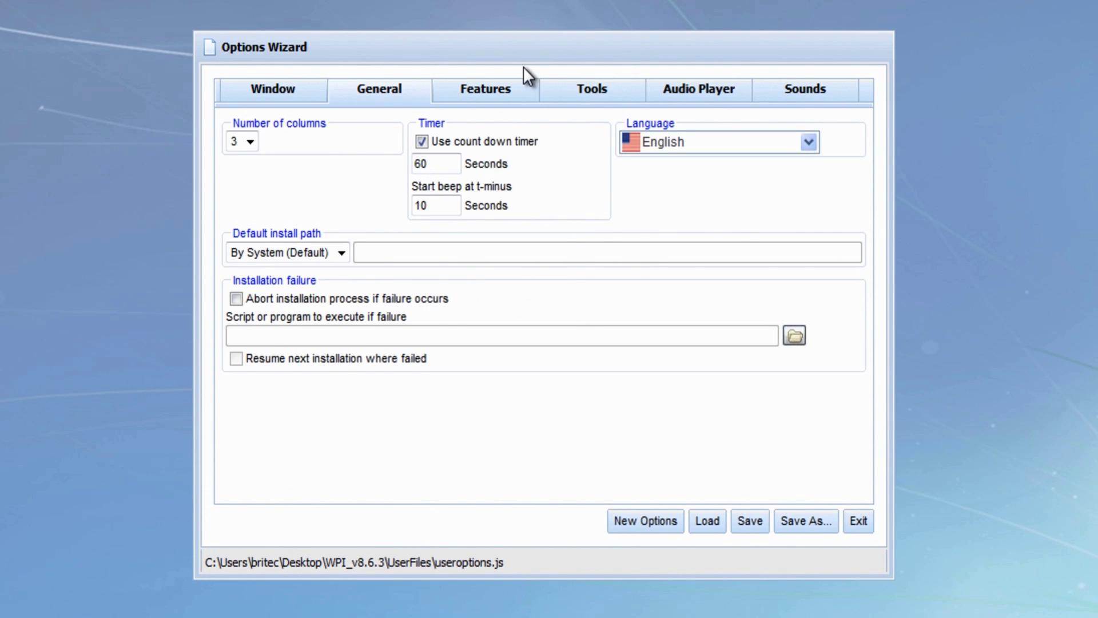
left_click(519, 91)
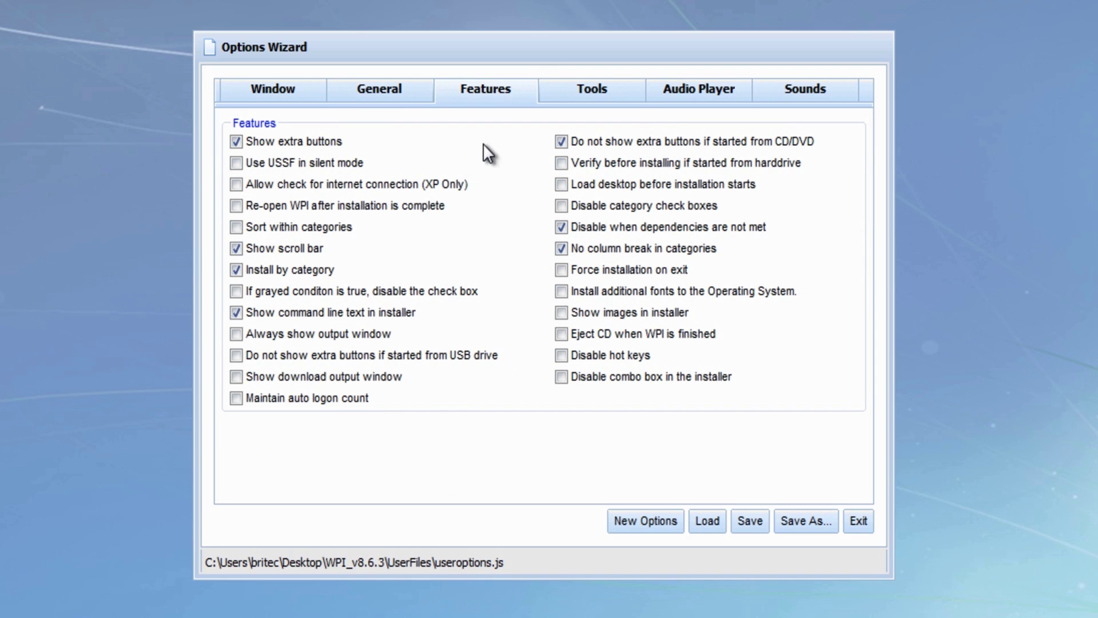
left_click(595, 100)
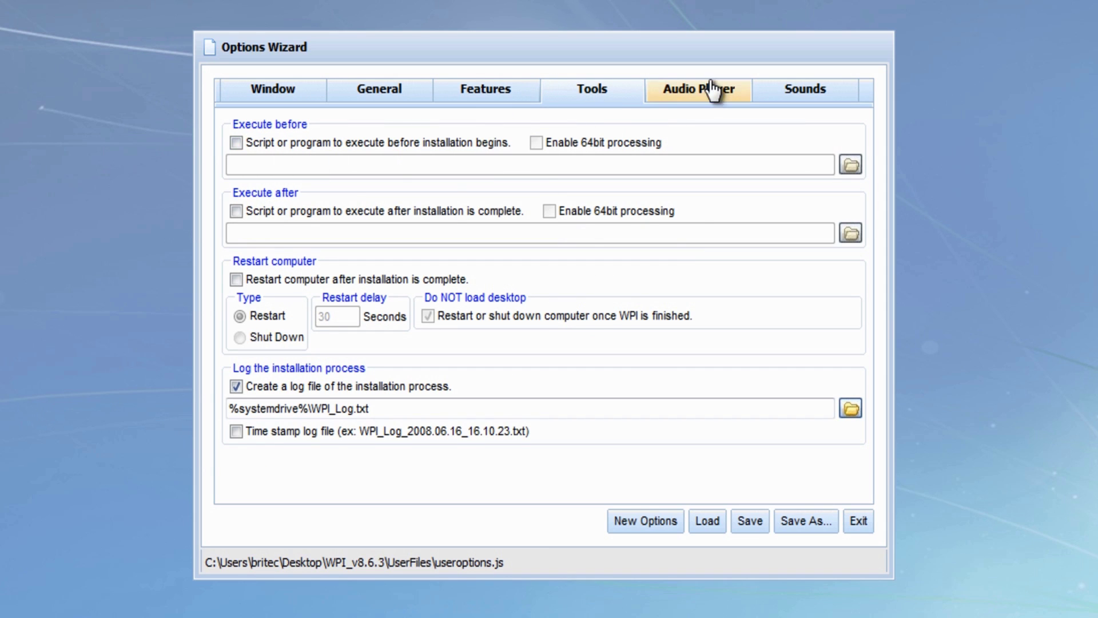
left_click(663, 93)
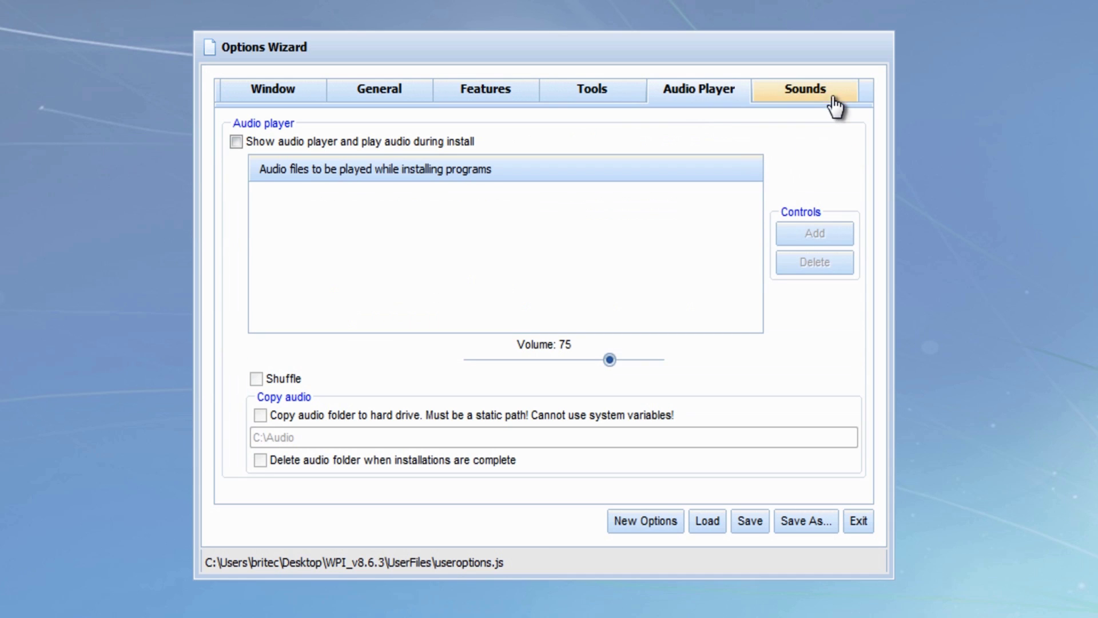
left_click(813, 93)
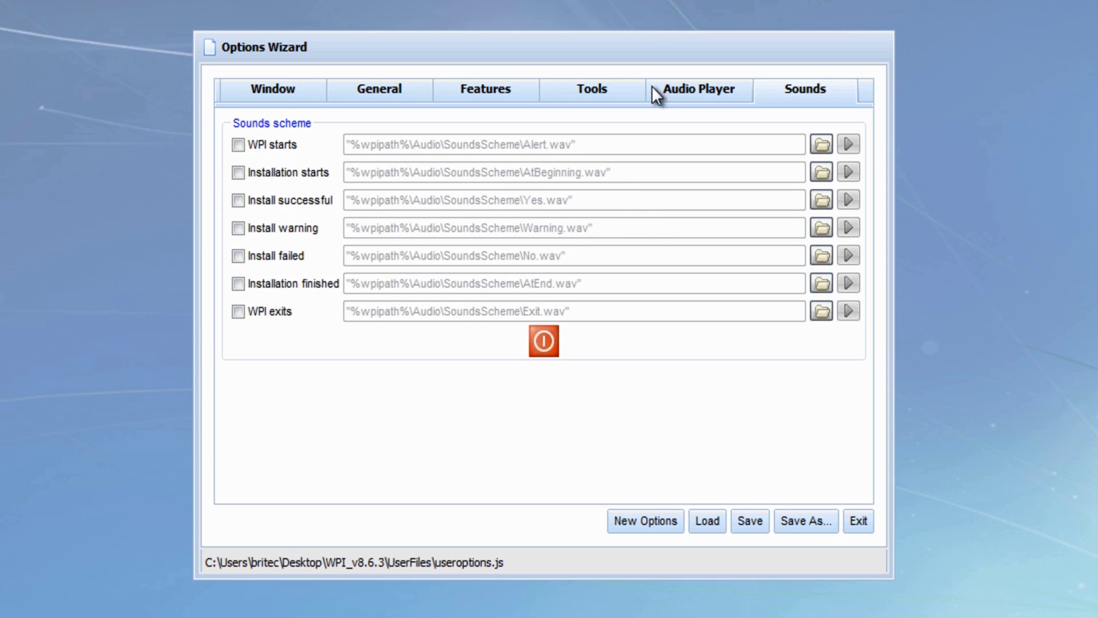
left_click(238, 144)
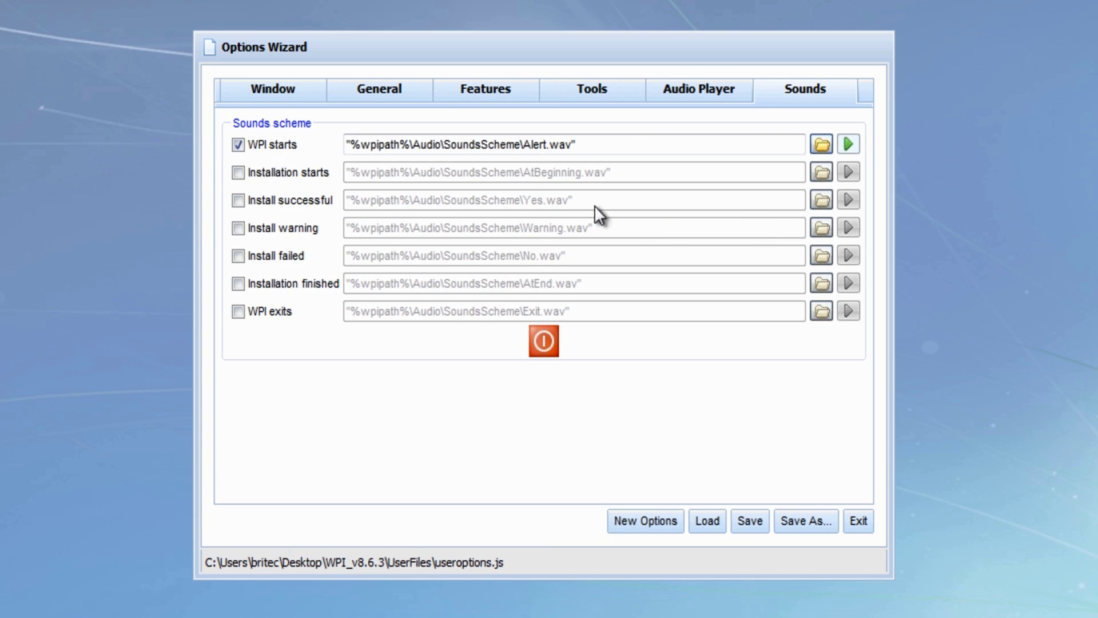
left_click(240, 147)
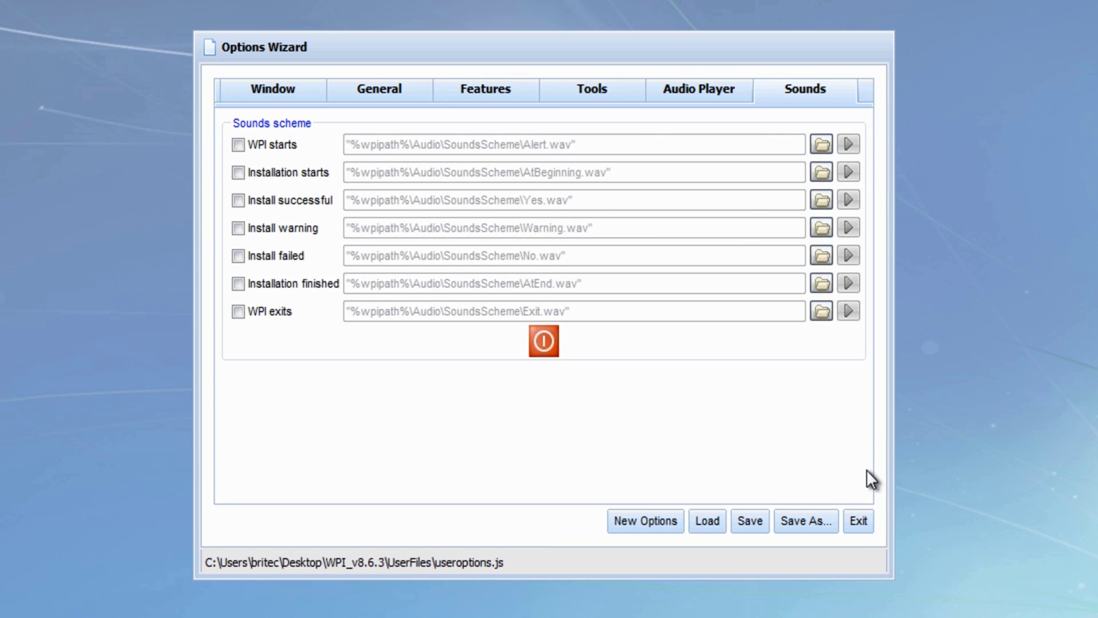
left_click(858, 522)
left_click(388, 354)
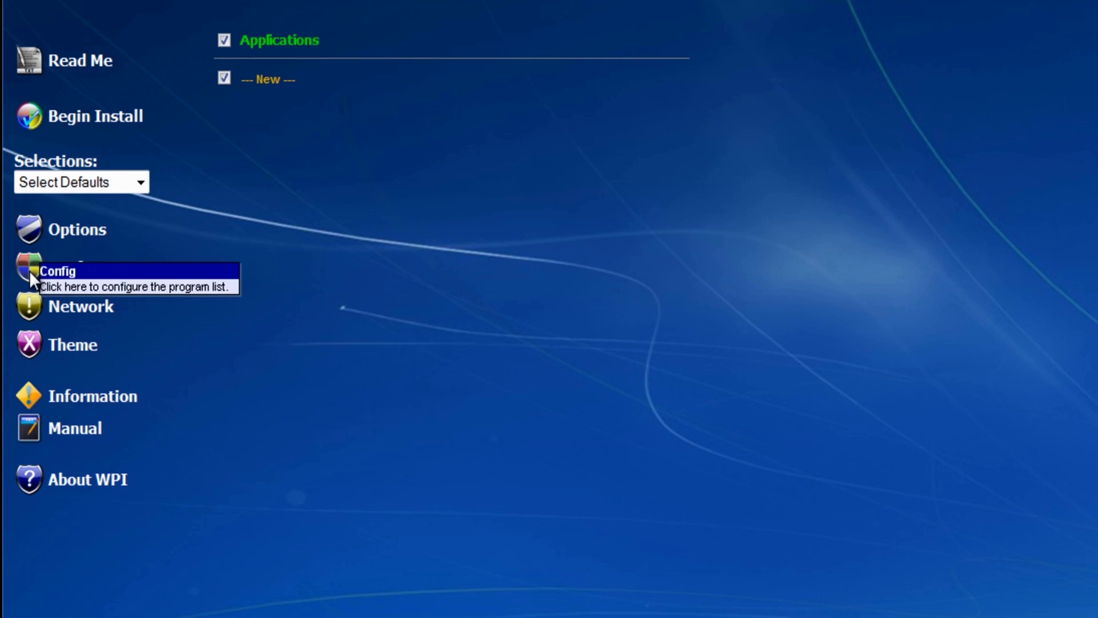
Open the Config Wizard and set the program name of the existing Applications entry to Ccleaner
left_click(43, 271)
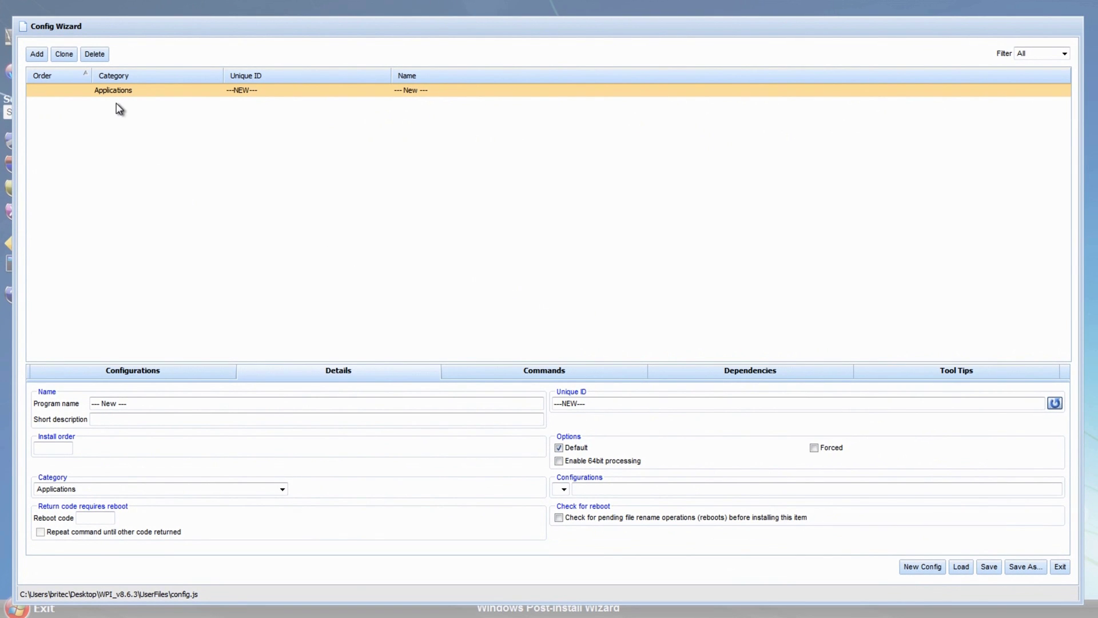
left_click(127, 404)
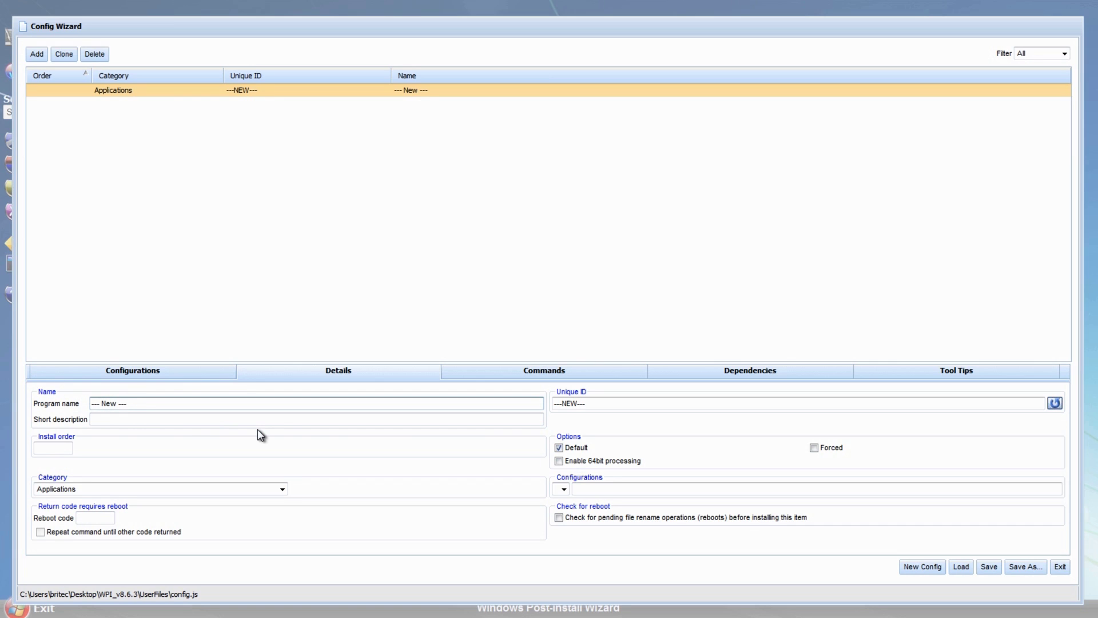
key("BackSpace")
key("BackSpace")
key("BackSpace")
key("BackSpace")
key("BackSpace")
key("BackSpace")
key("BackSpace")
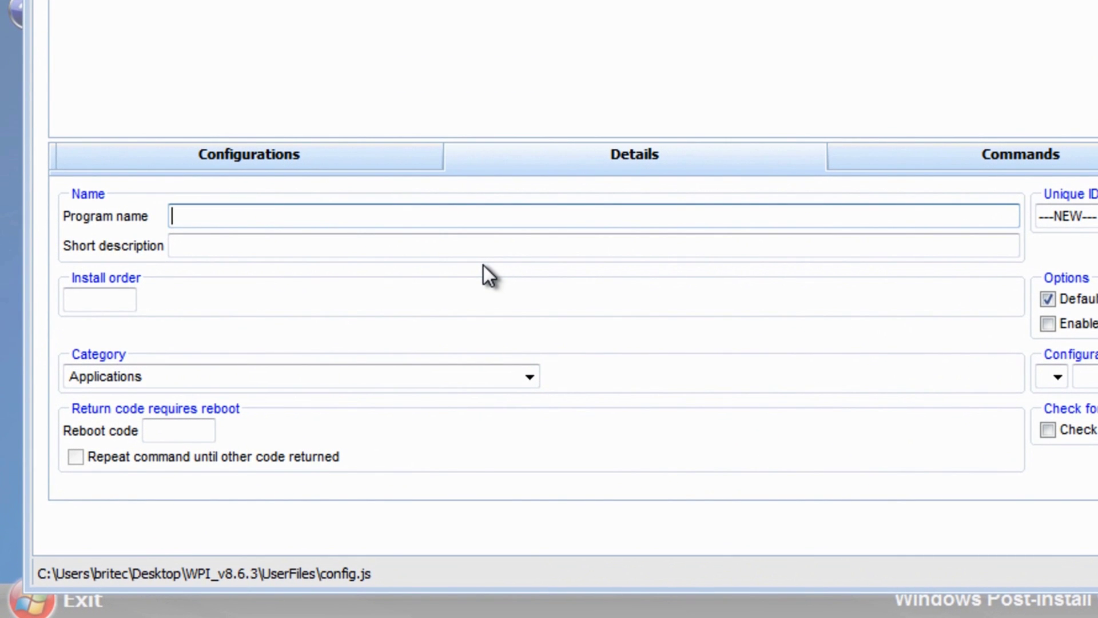
type("Ccleaner")
left_click(214, 245)
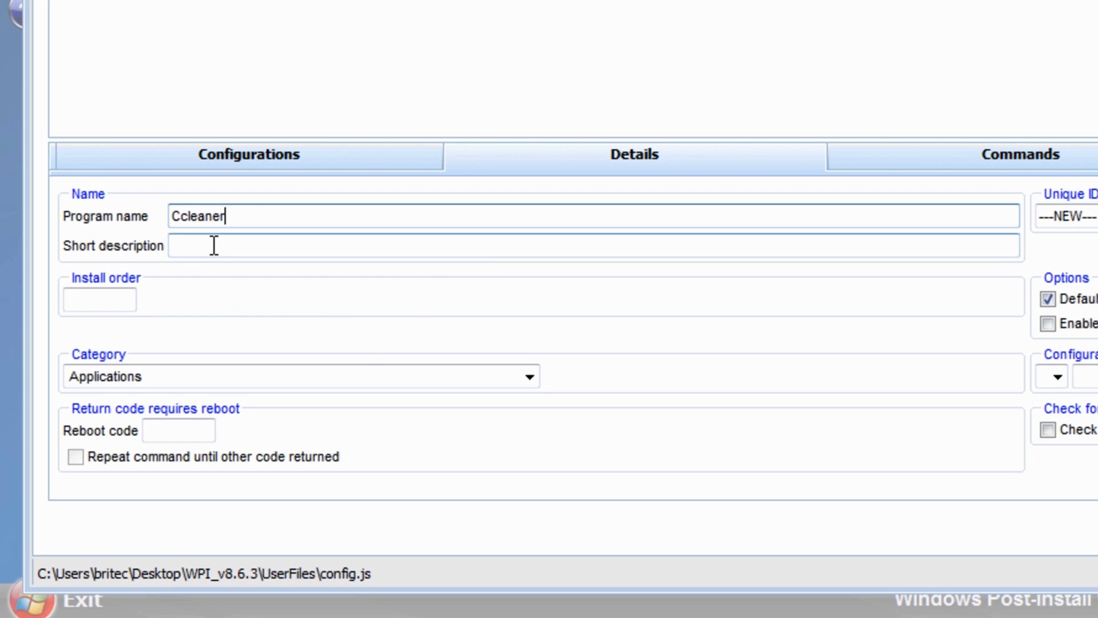
Set the Ccleaner entry's short description to Junk Cleaner and generate its unique ID from the program name
type("Junk c")
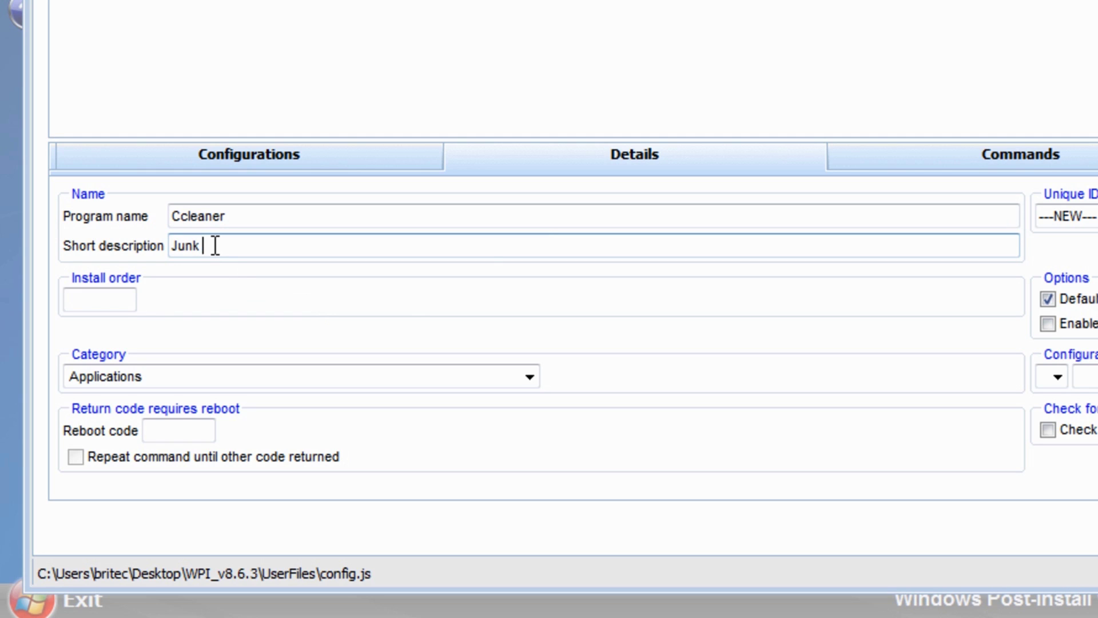
type("leaner")
left_click(205, 246)
key("Delete")
type("C")
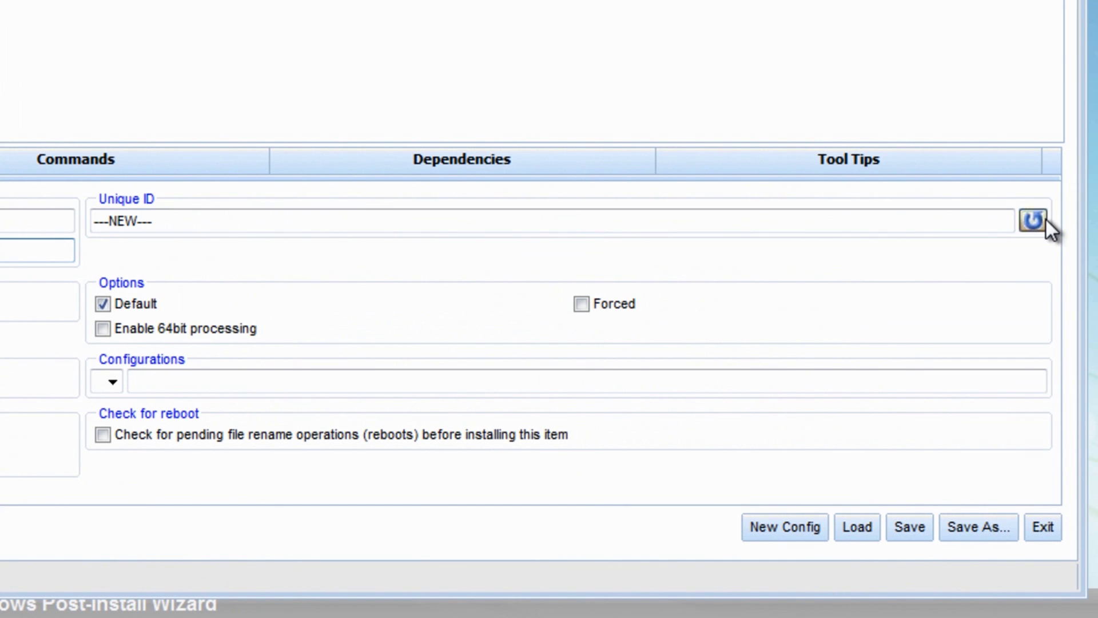
left_click(1045, 220)
left_click(402, 150)
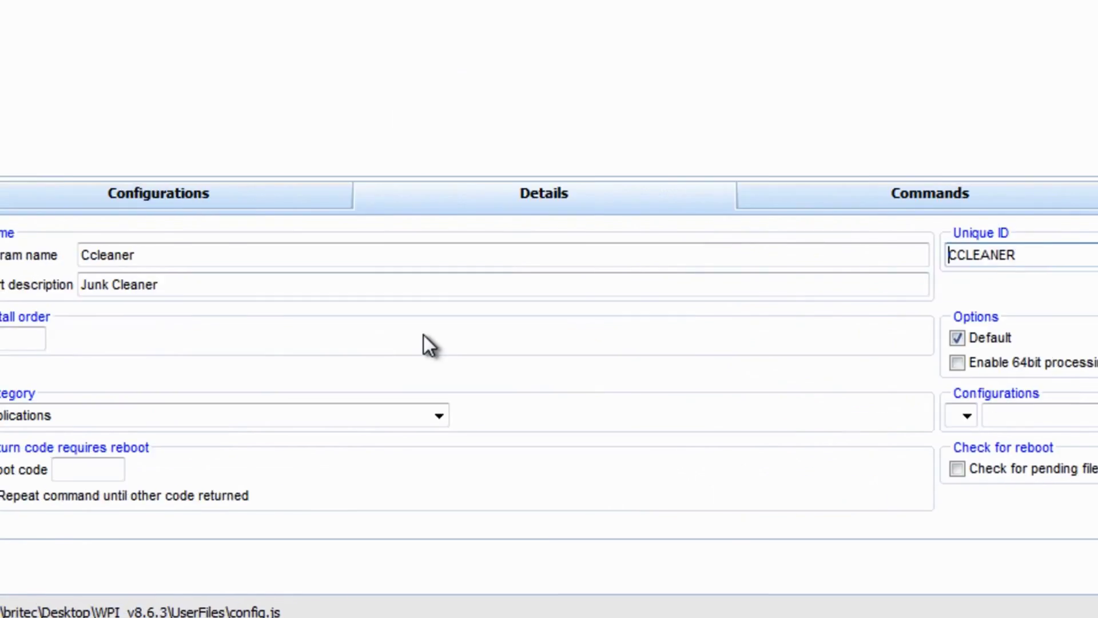
Assign the Ccleaner entry to a new category named System and select that category in the category sort order
left_click(309, 407)
left_click(310, 409)
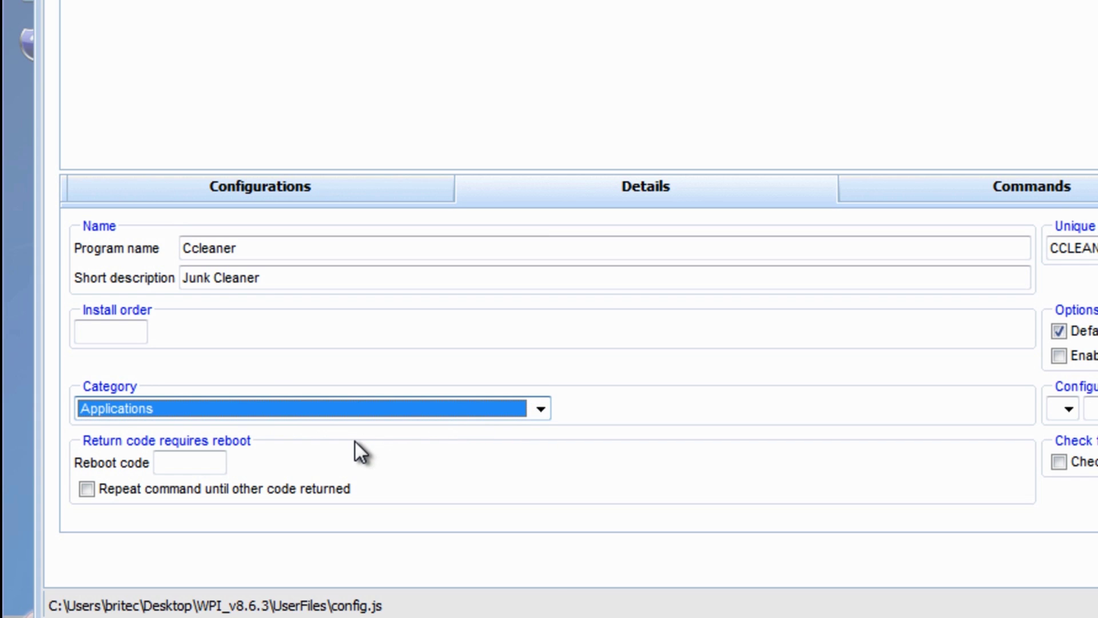
left_click(476, 410)
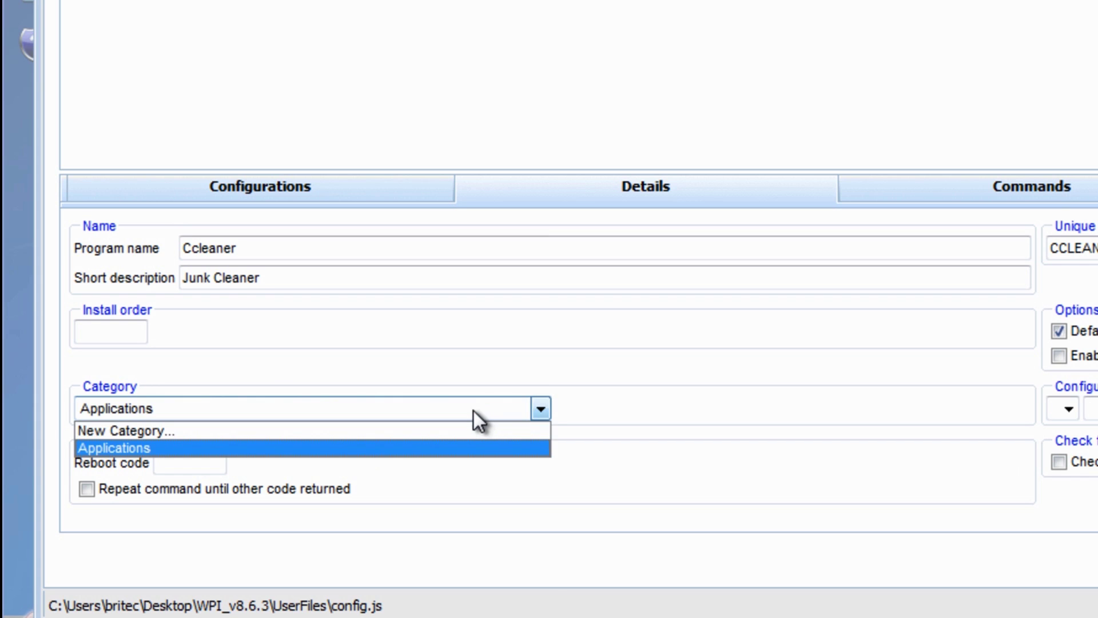
left_click(394, 430)
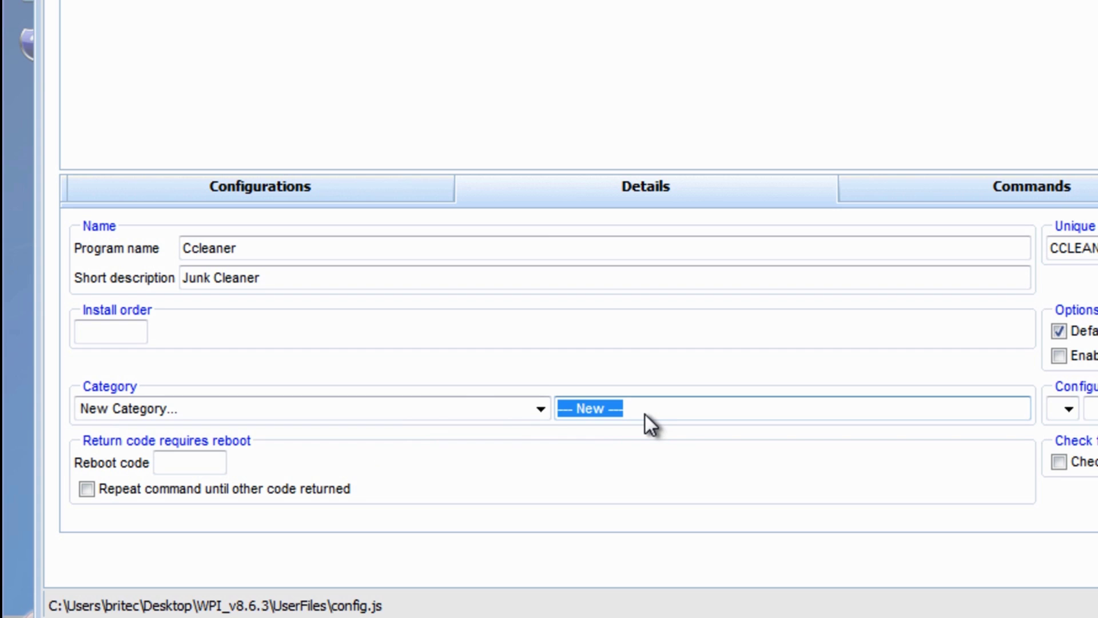
type("Sysy")
key("BackSpace")
type("tem")
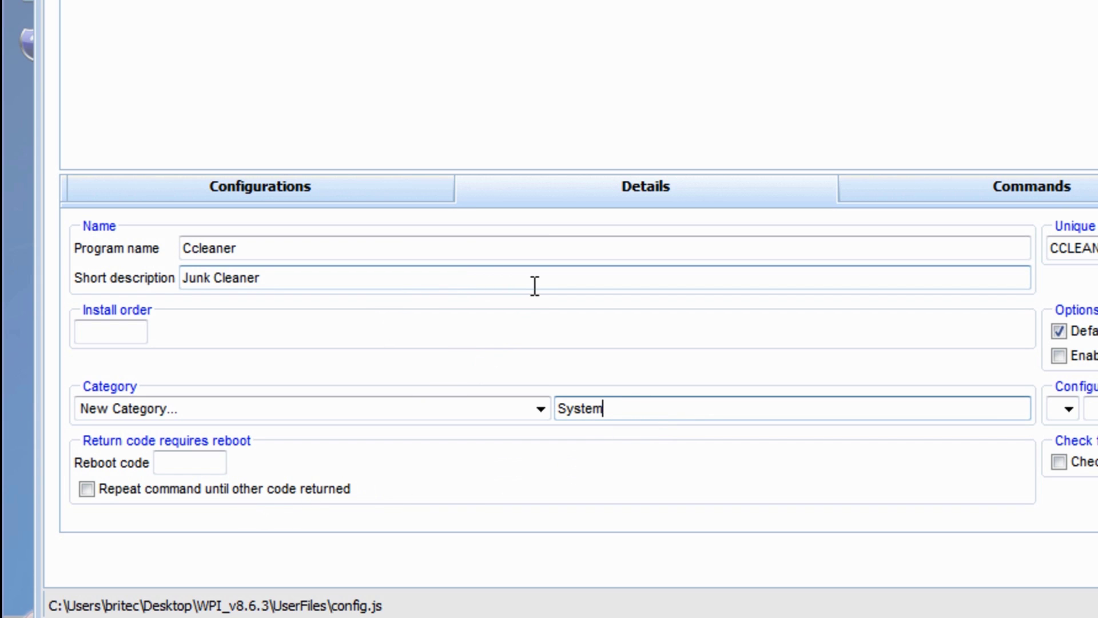
left_click(259, 200)
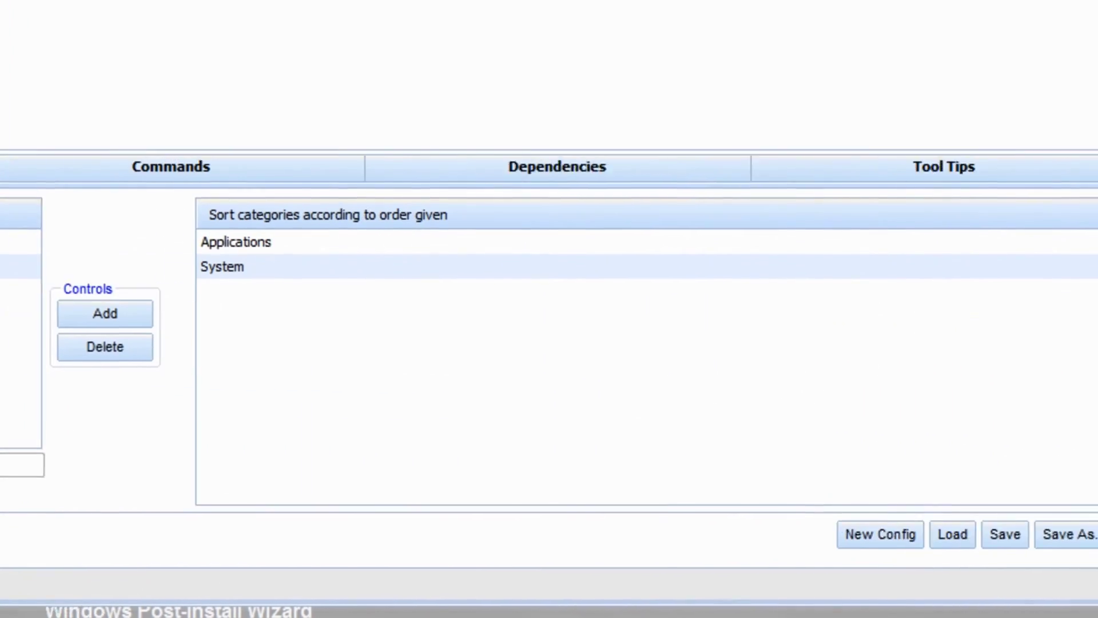
left_click(120, 262)
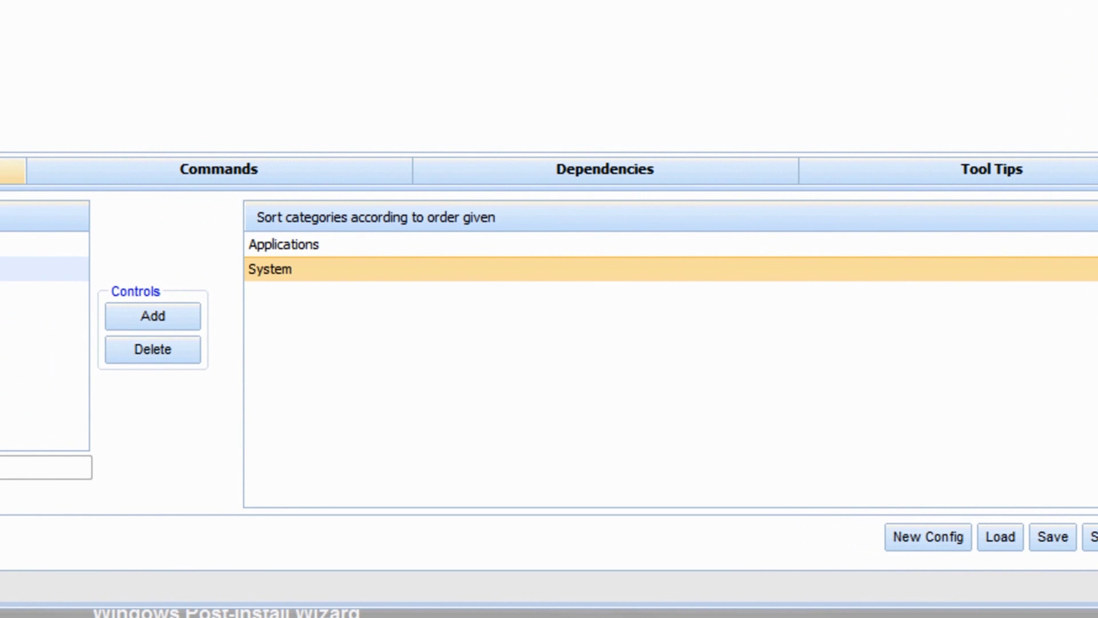
Add an install command to the Ccleaner entry using ccsetup400.exe from the Install folder, and save the configuration
left_click(179, 173)
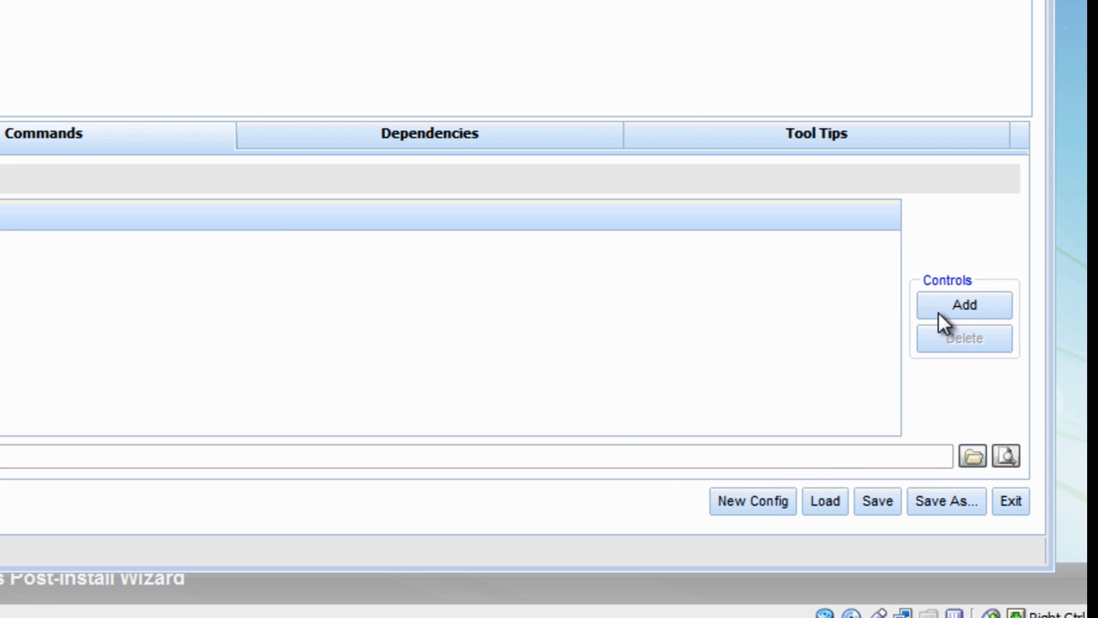
left_click(939, 307)
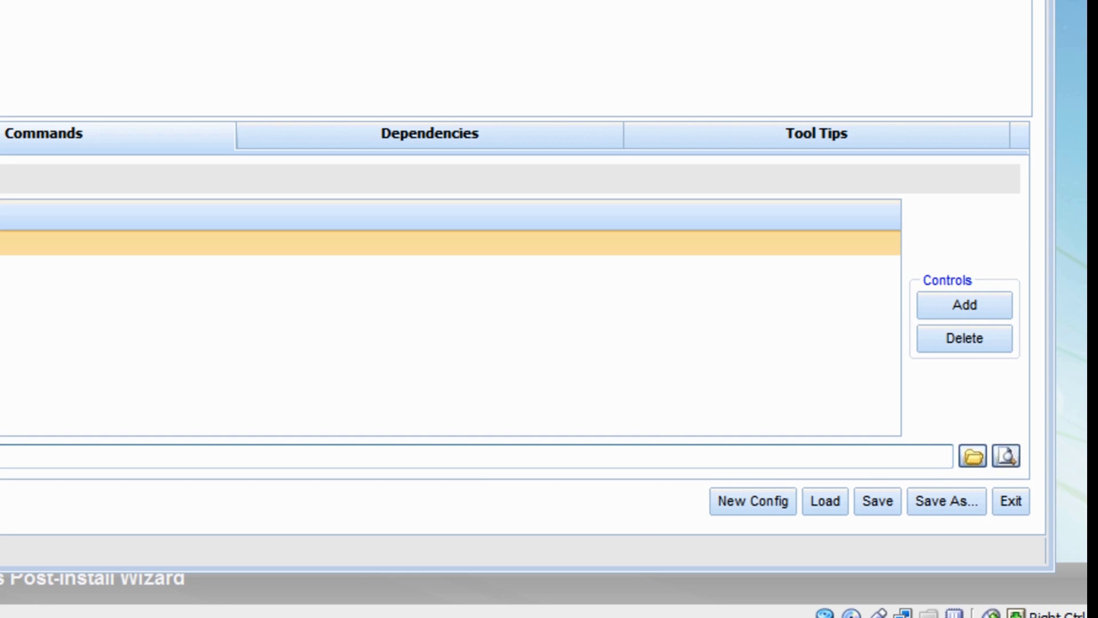
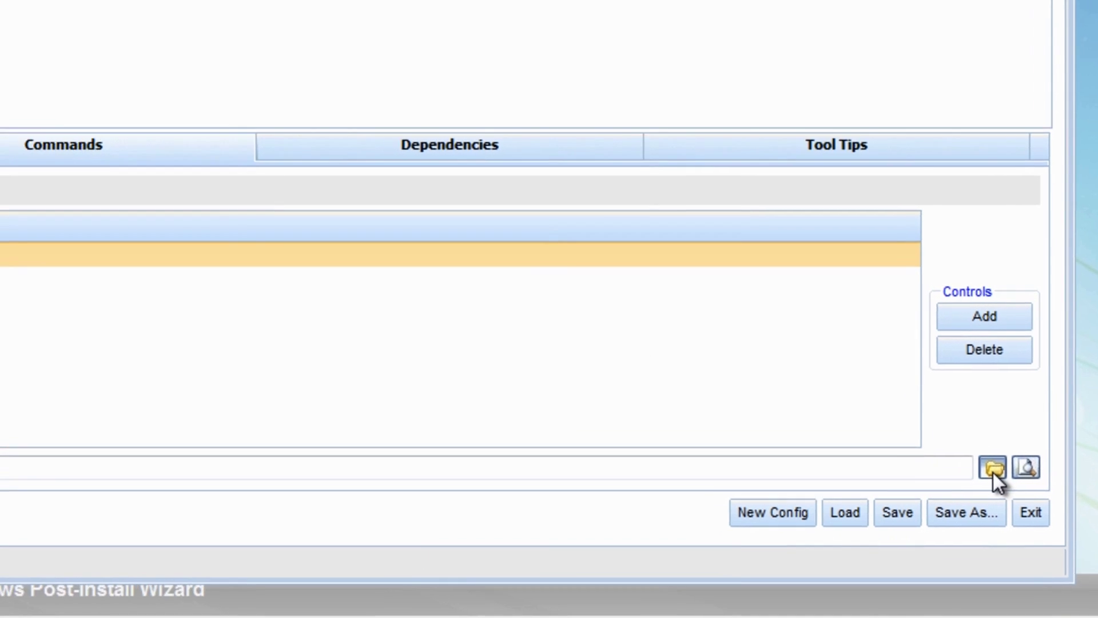
left_click(973, 458)
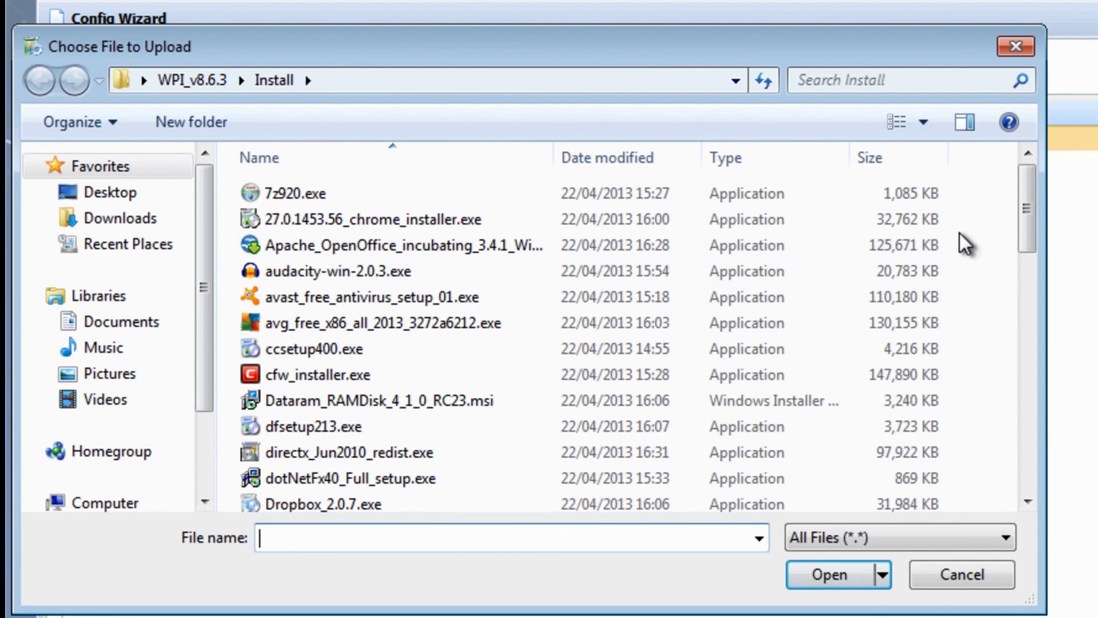
left_click_drag(1033, 191, 1033, 196)
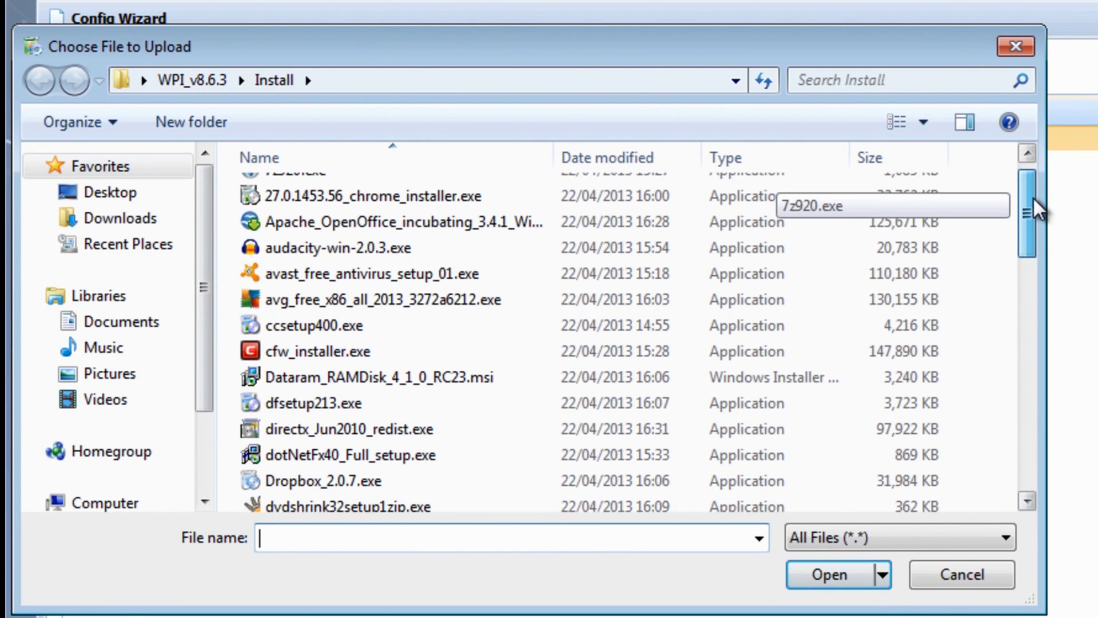
left_click(304, 326)
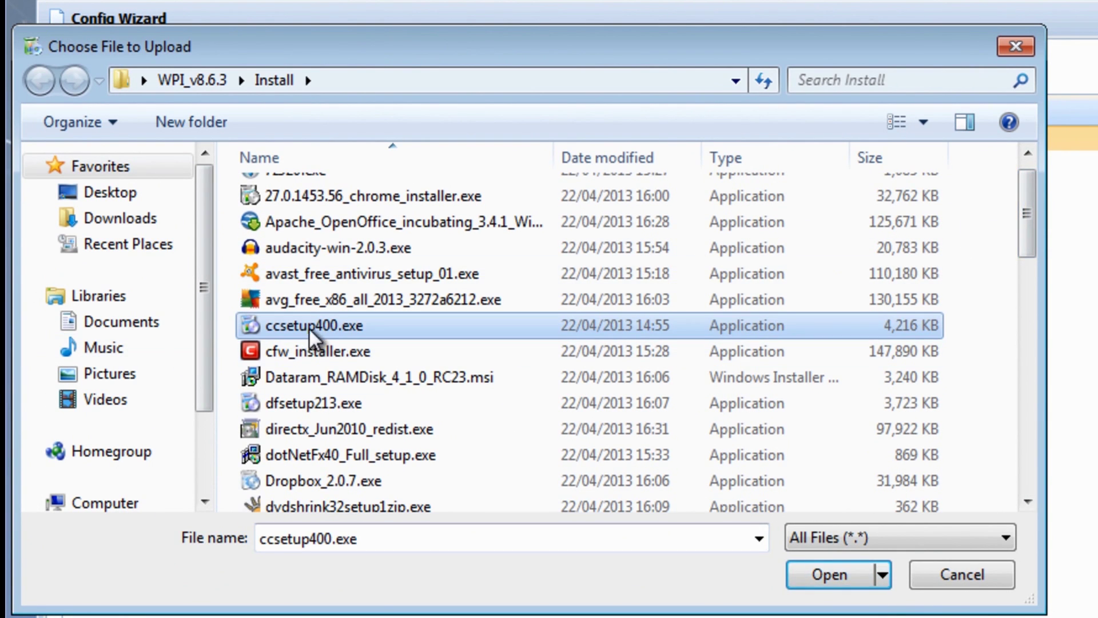
left_click(835, 576)
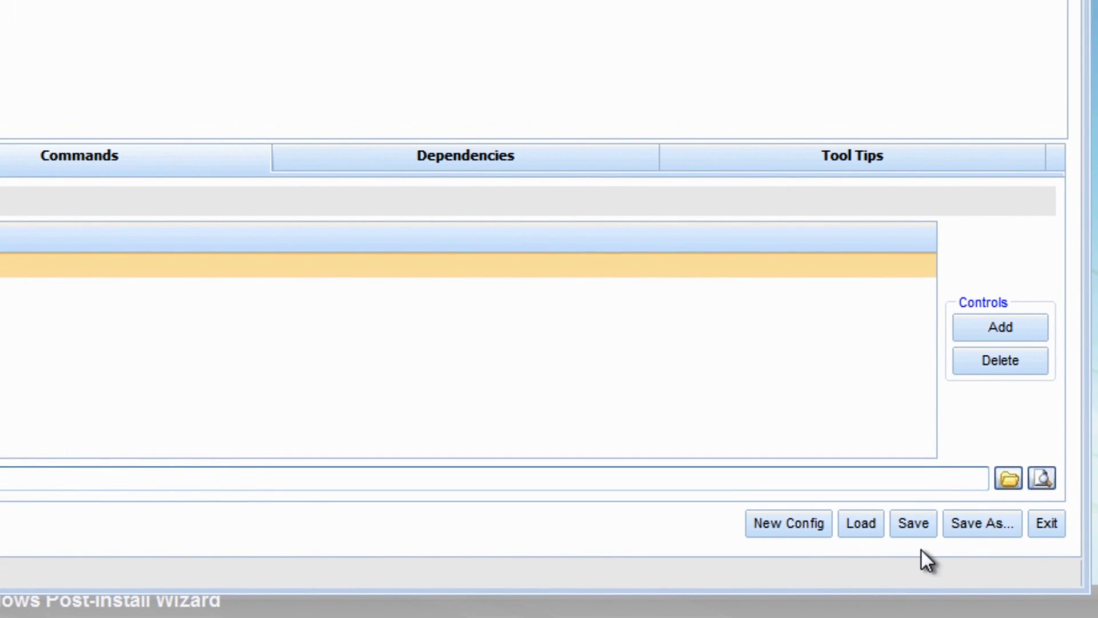
left_click(913, 525)
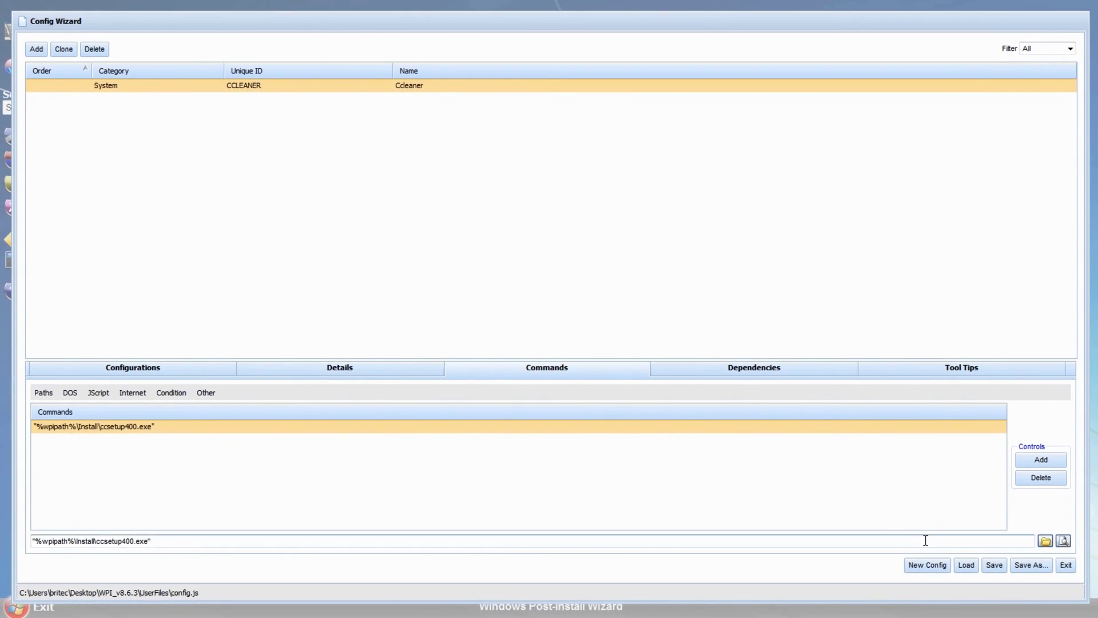
Add a new program entry named Avast with the short description Anti-Virus
left_click(360, 376)
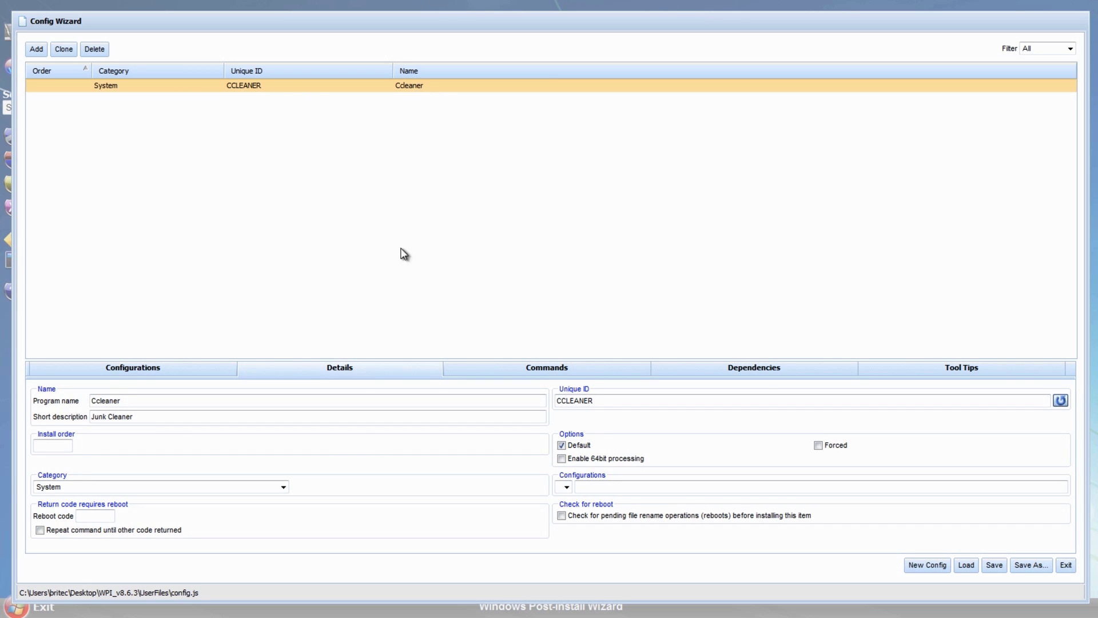
left_click(36, 50)
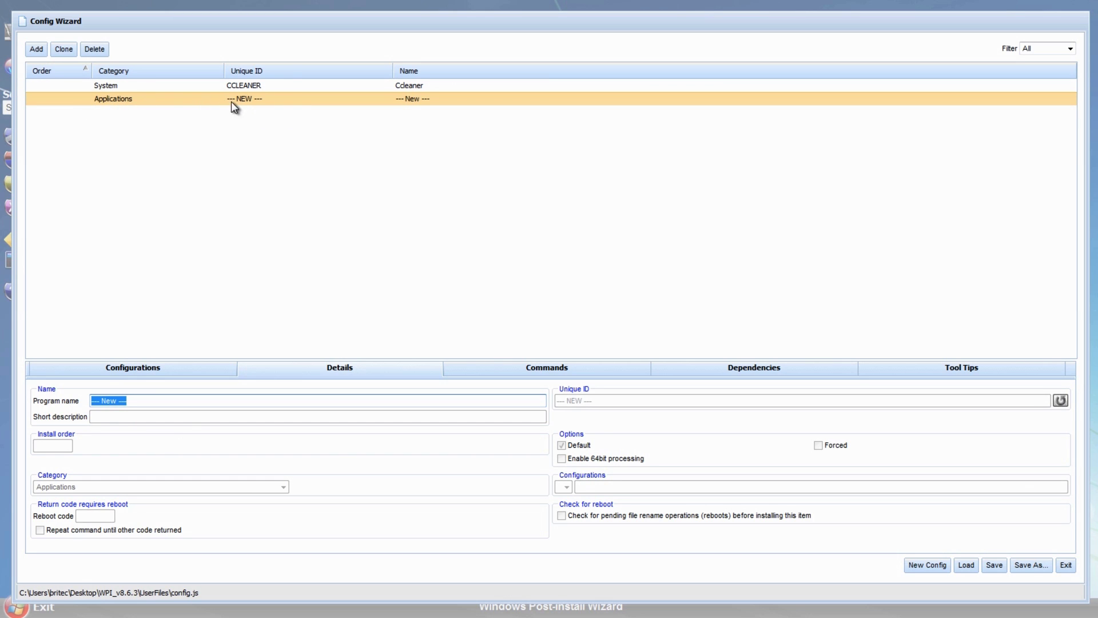
left_click(140, 400)
key("ctrl+a")
key("BackSpace")
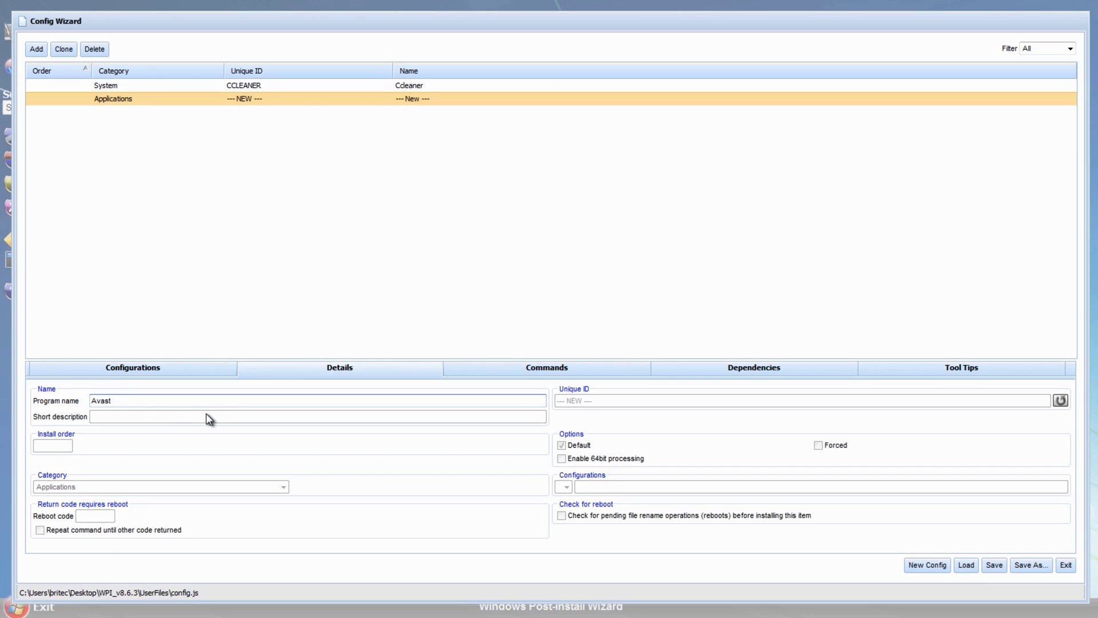
left_click(132, 416)
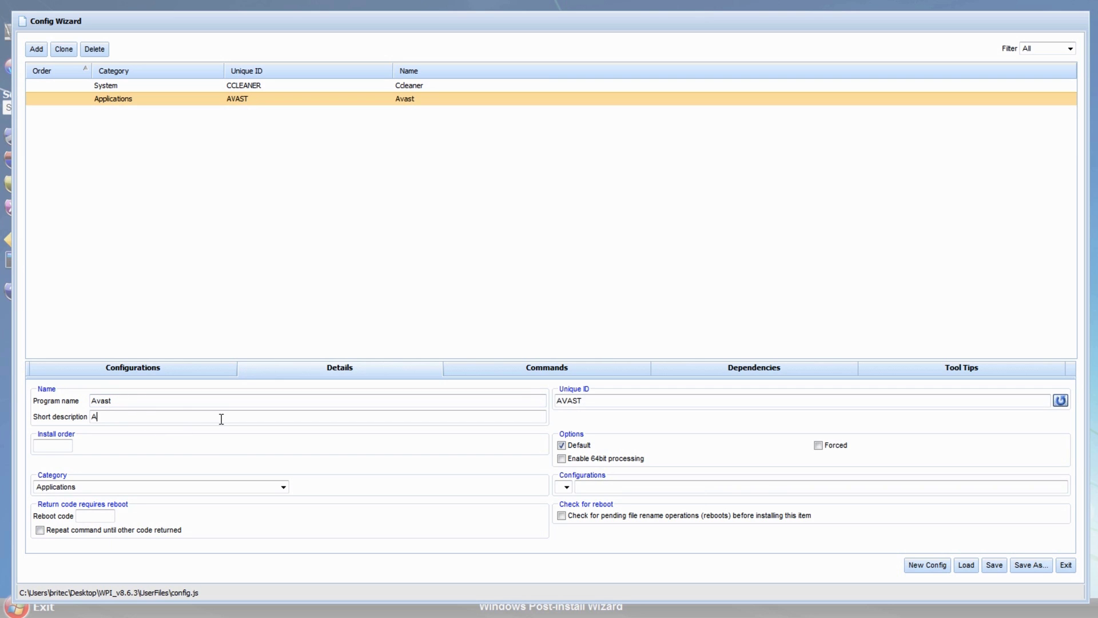
type("Anti-Virus")
Assign the Avast entry to a new category named Security and select that category in the category sort order
left_click(176, 486)
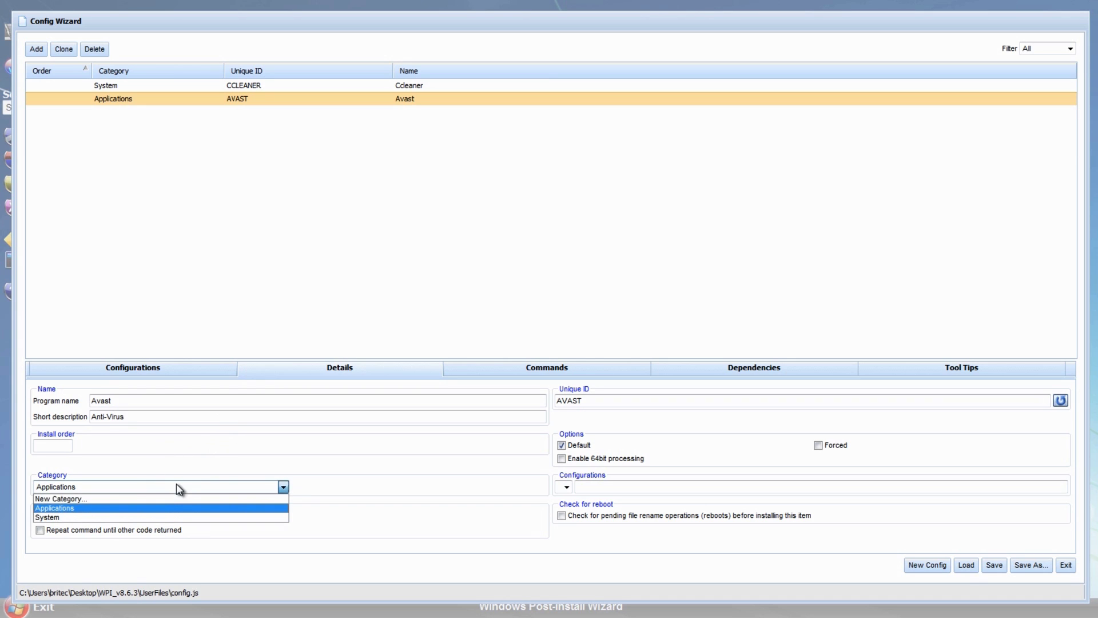
left_click(163, 500)
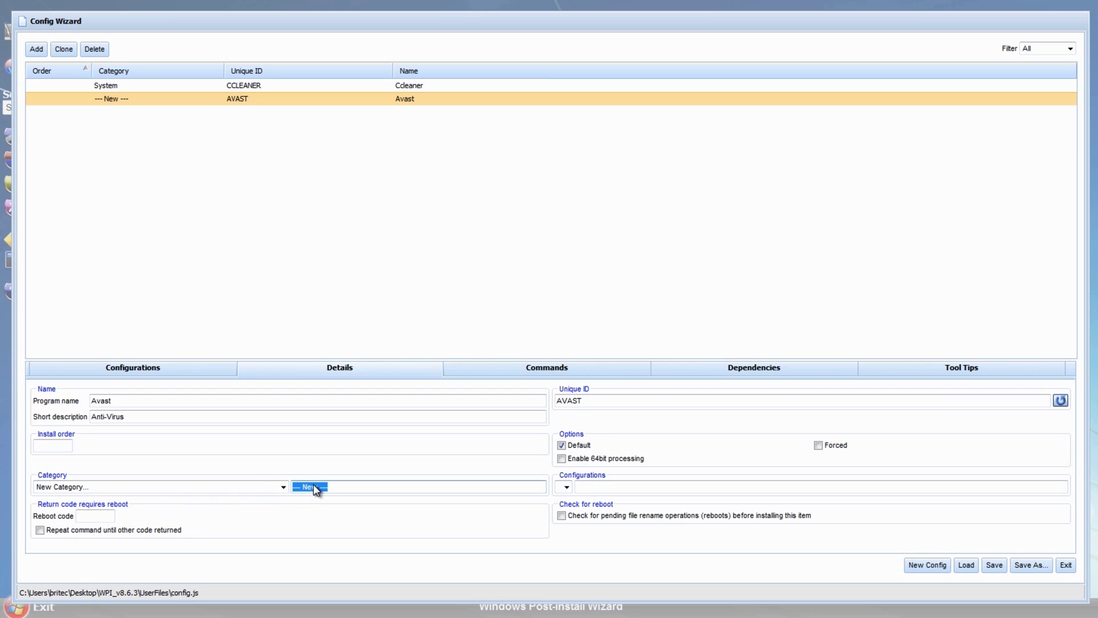
type("Security")
left_click(150, 372)
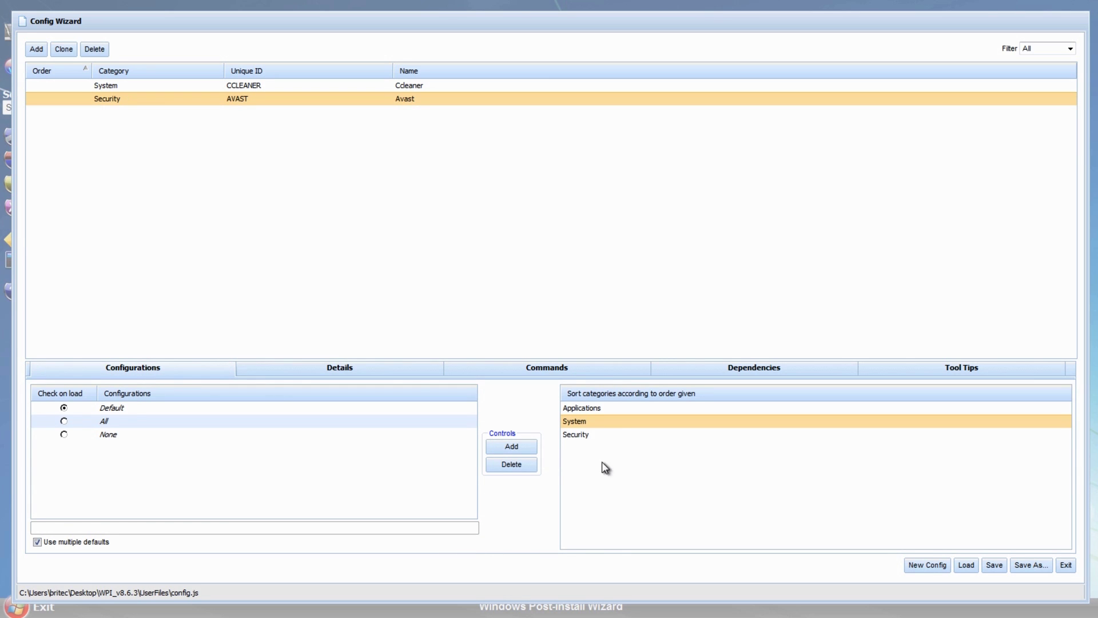
left_click(577, 436)
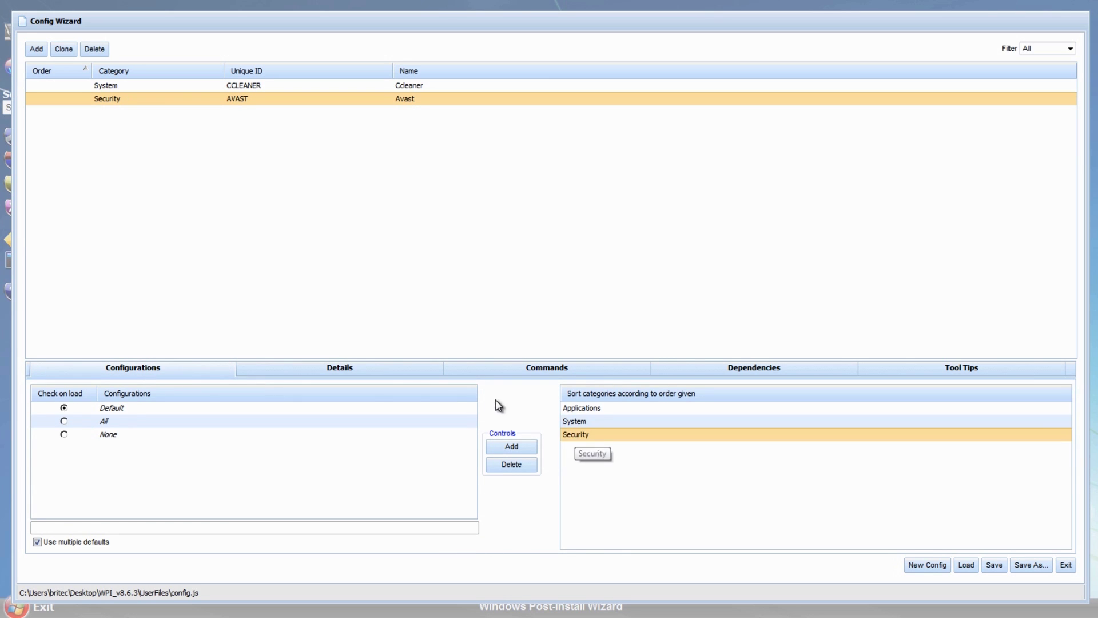
Add an install command to the Avast entry using avast_free_antivirus_setup_01.exe from the Install folder, and save the configuration
left_click(344, 368)
left_click(526, 368)
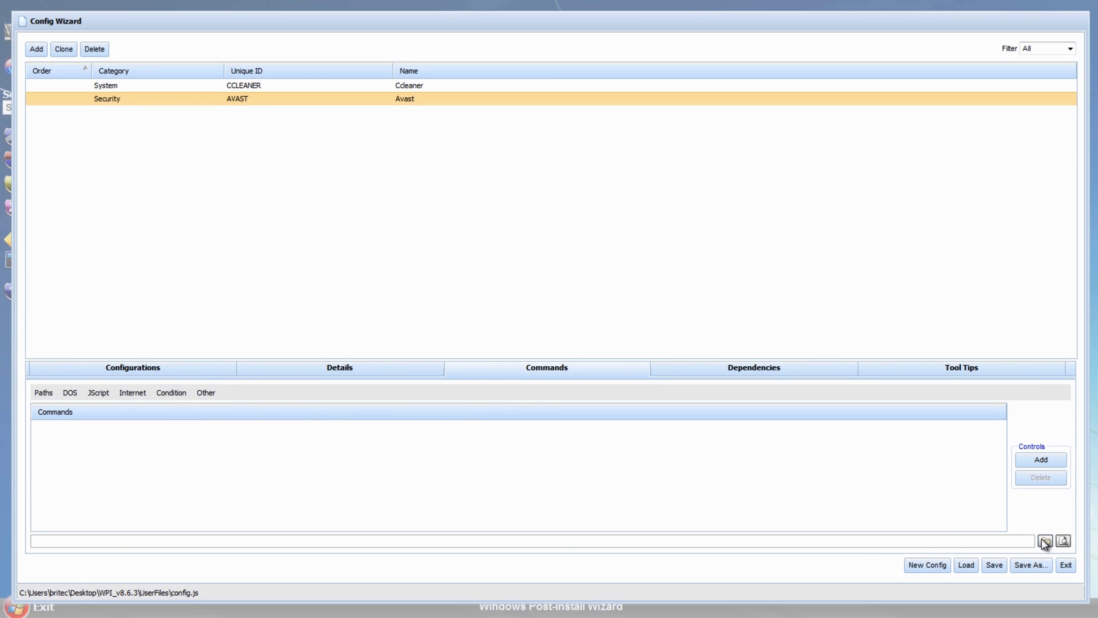
left_click(1024, 460)
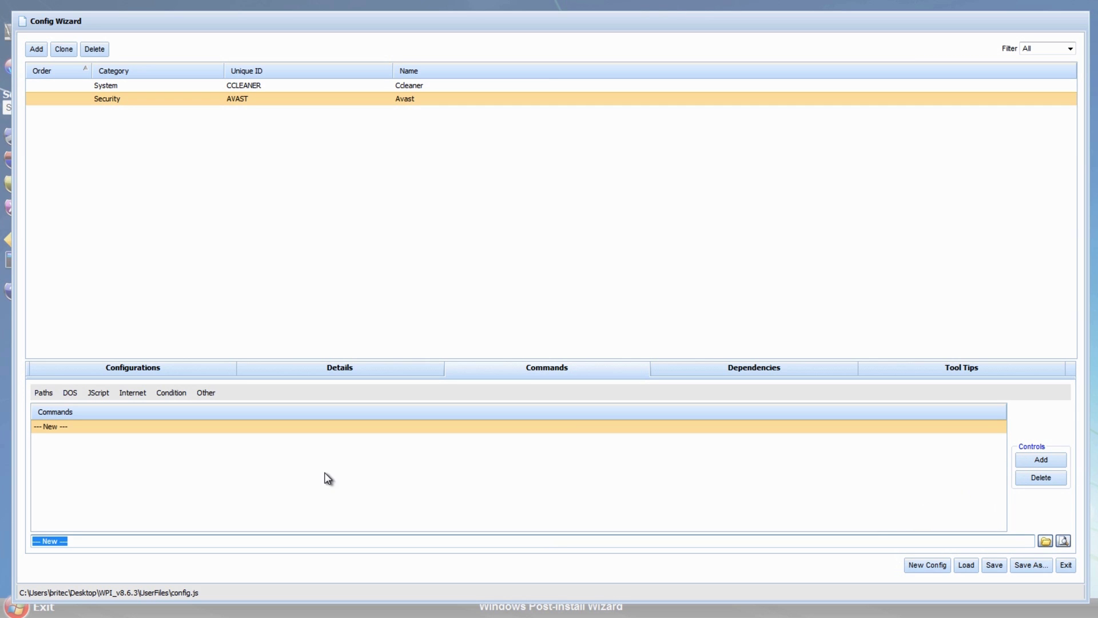
left_click(1045, 540)
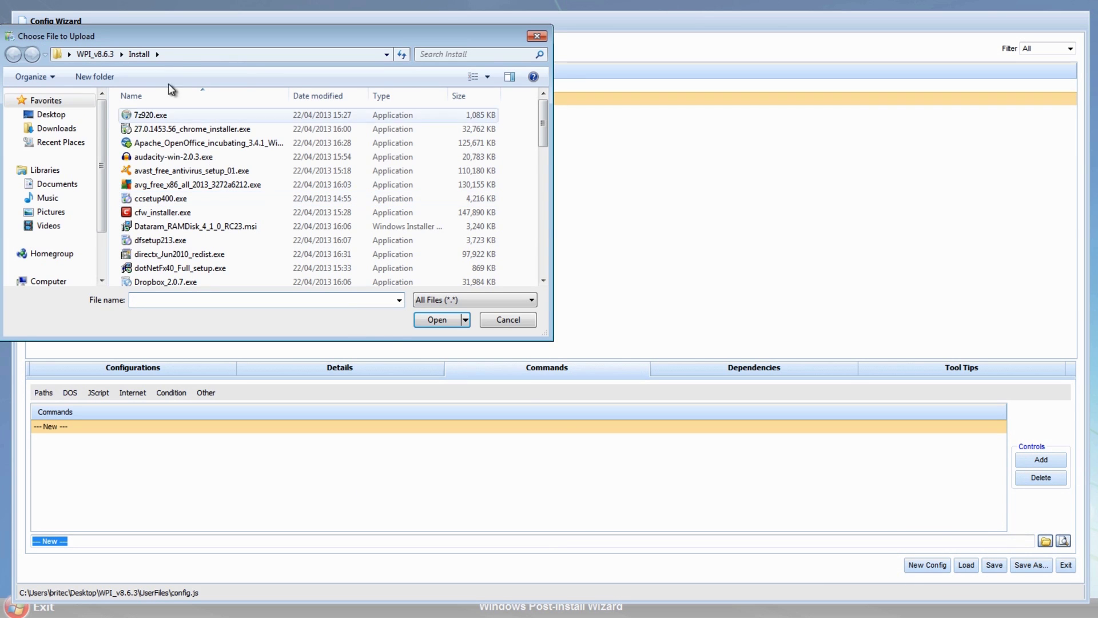
left_click(217, 172)
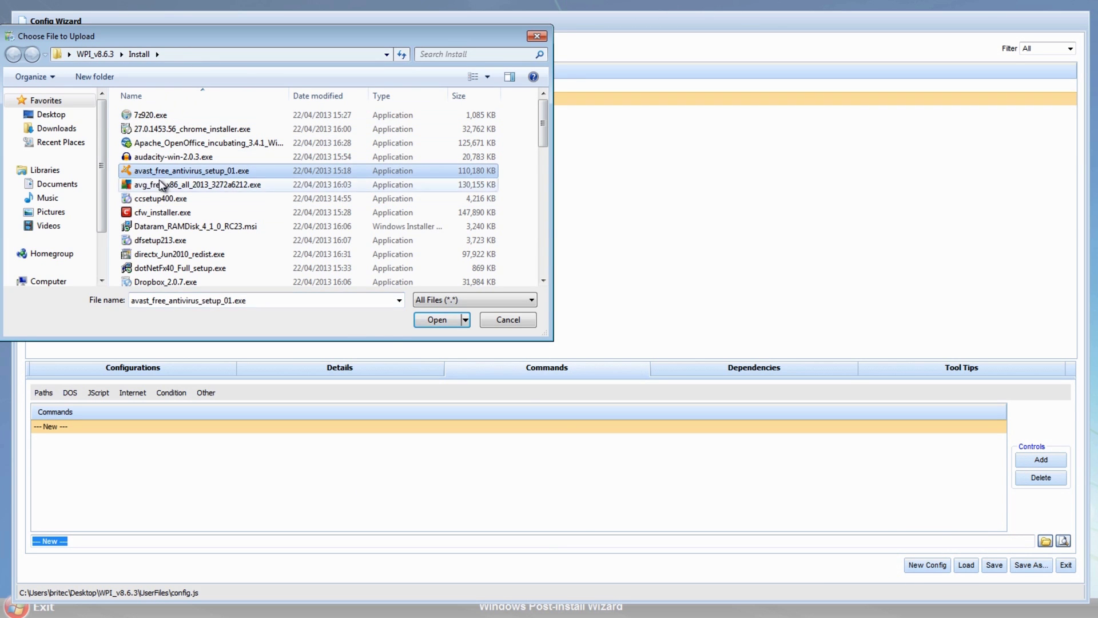
left_click(432, 321)
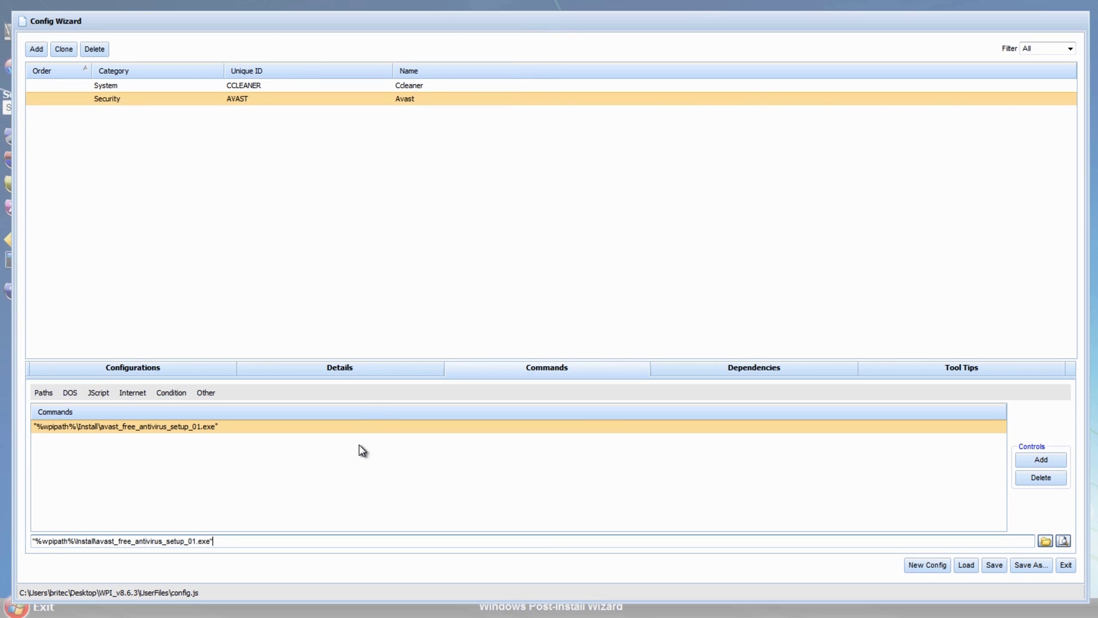
left_click(995, 565)
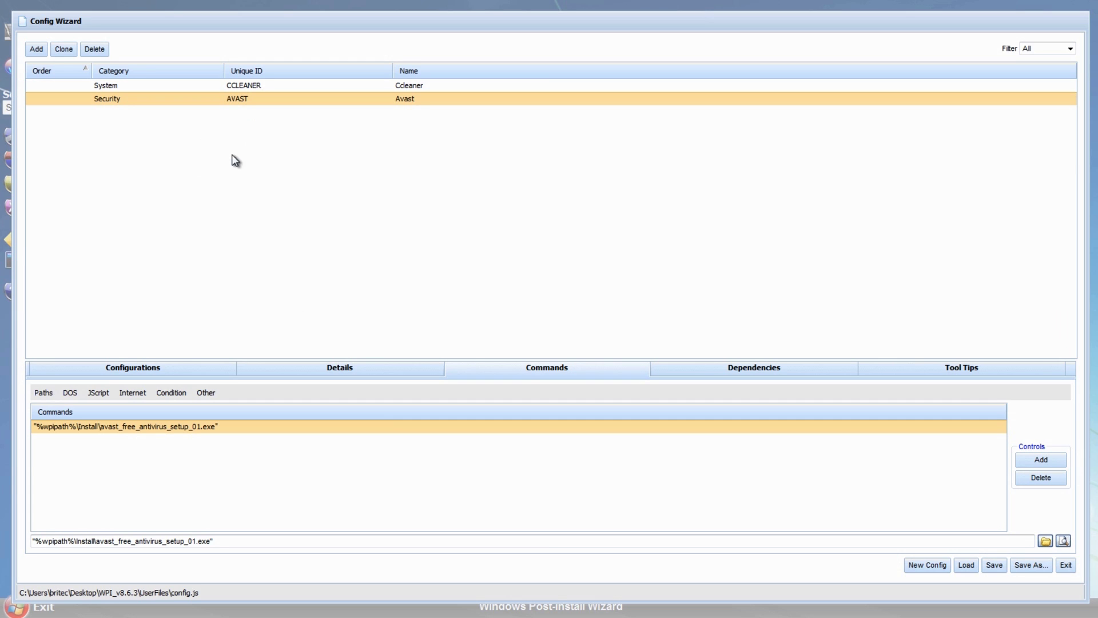
Add a new program entry named AVG with the short description Anti-Virus
left_click(36, 50)
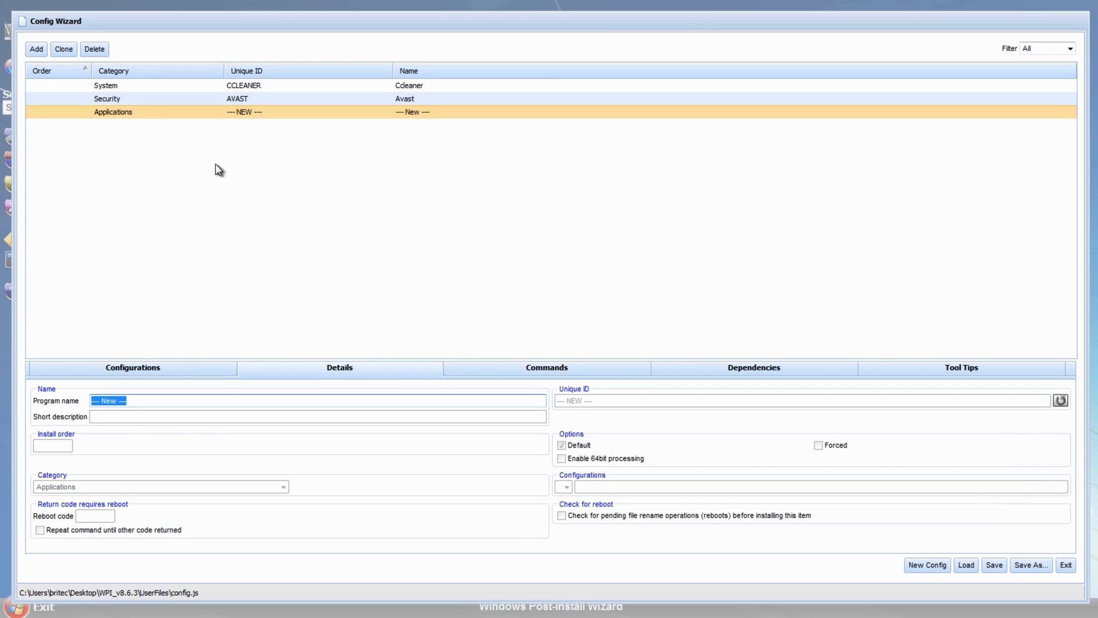
type("AVG")
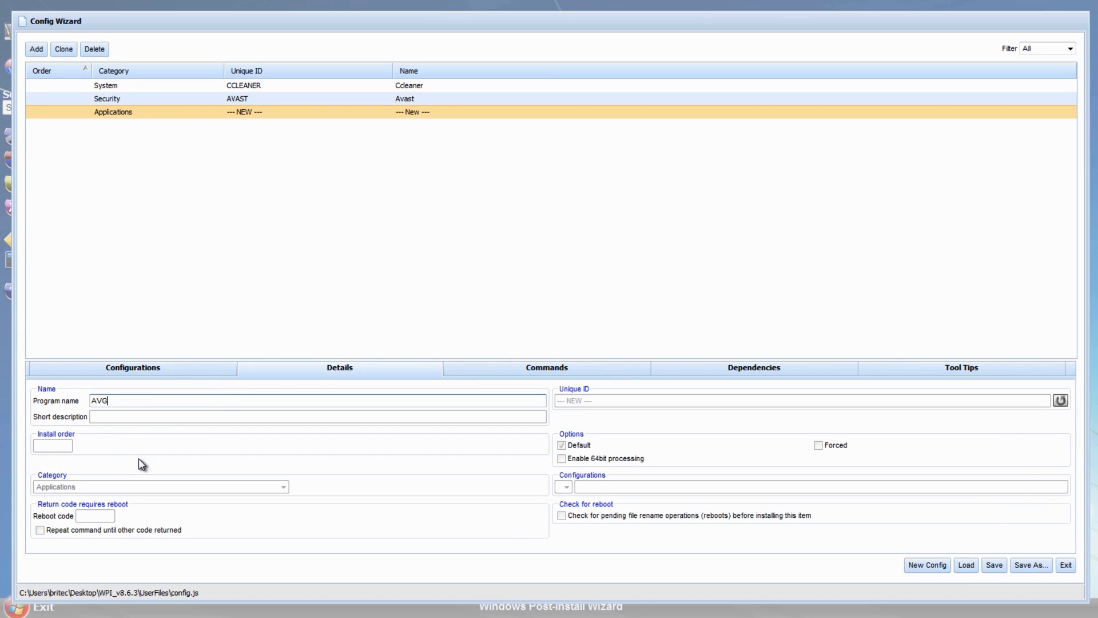
left_click(109, 418)
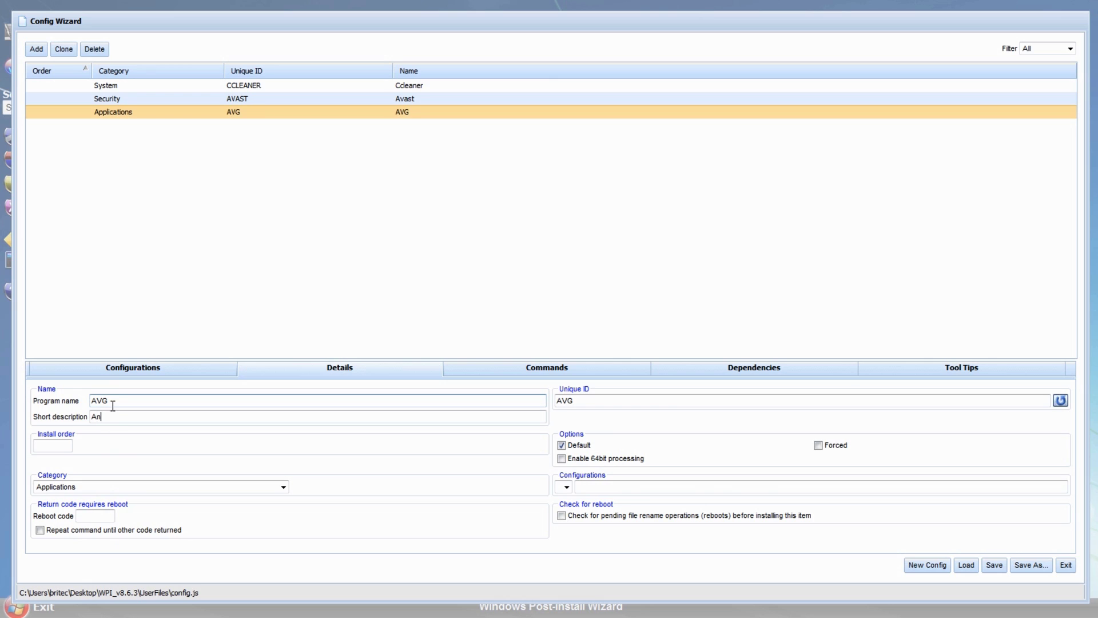
type("Anti-Virus")
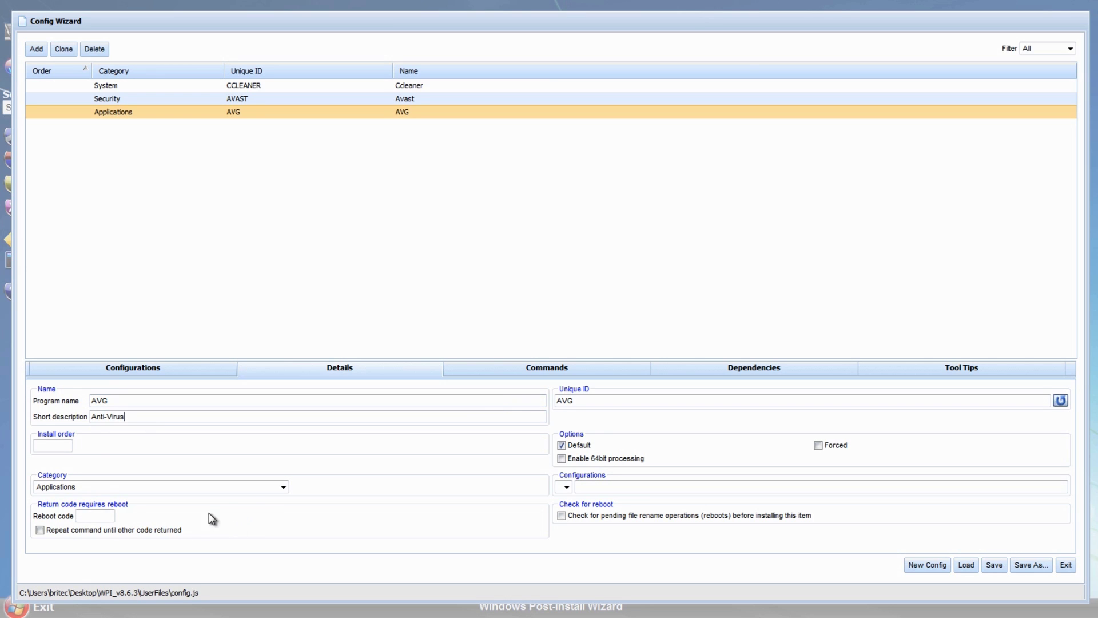
Assign the AVG entry to the existing Security category and check the category sort order
left_click(283, 487)
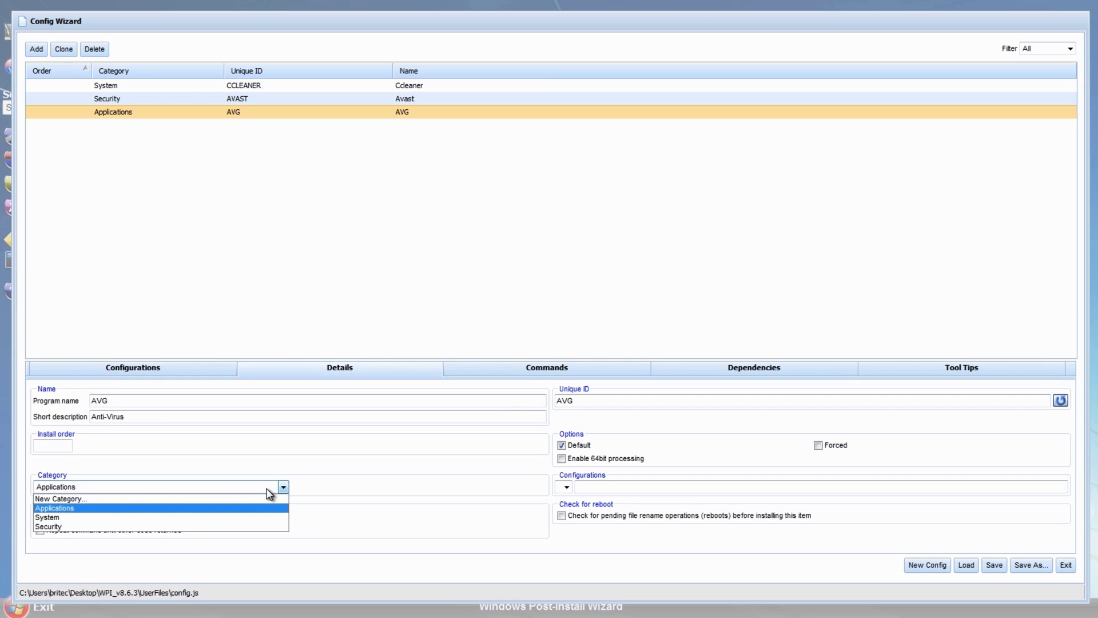
left_click(172, 527)
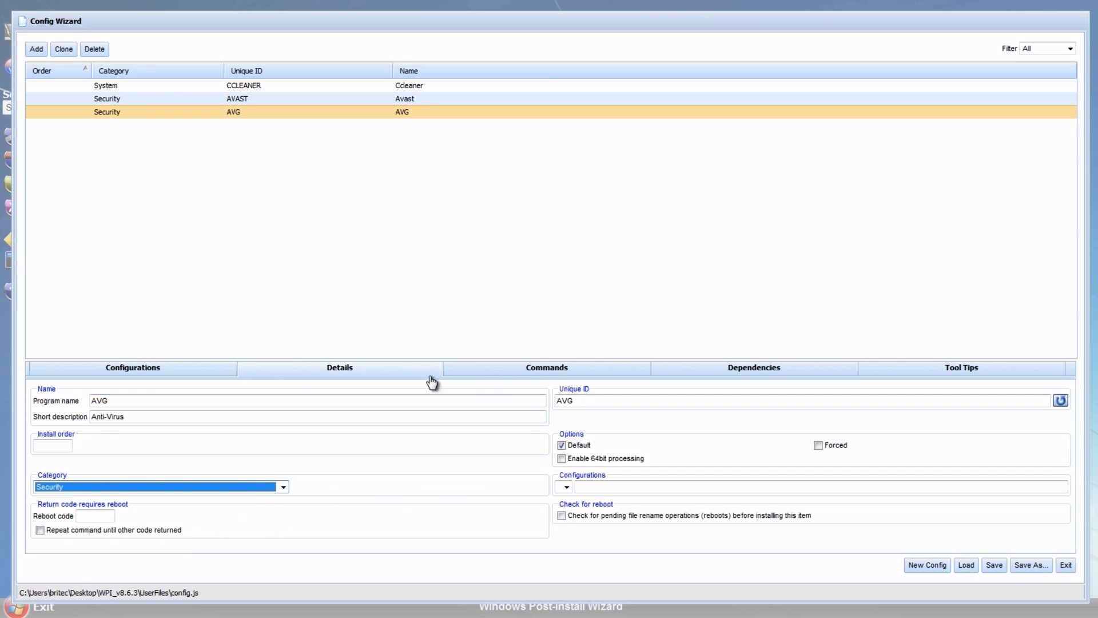
left_click(160, 370)
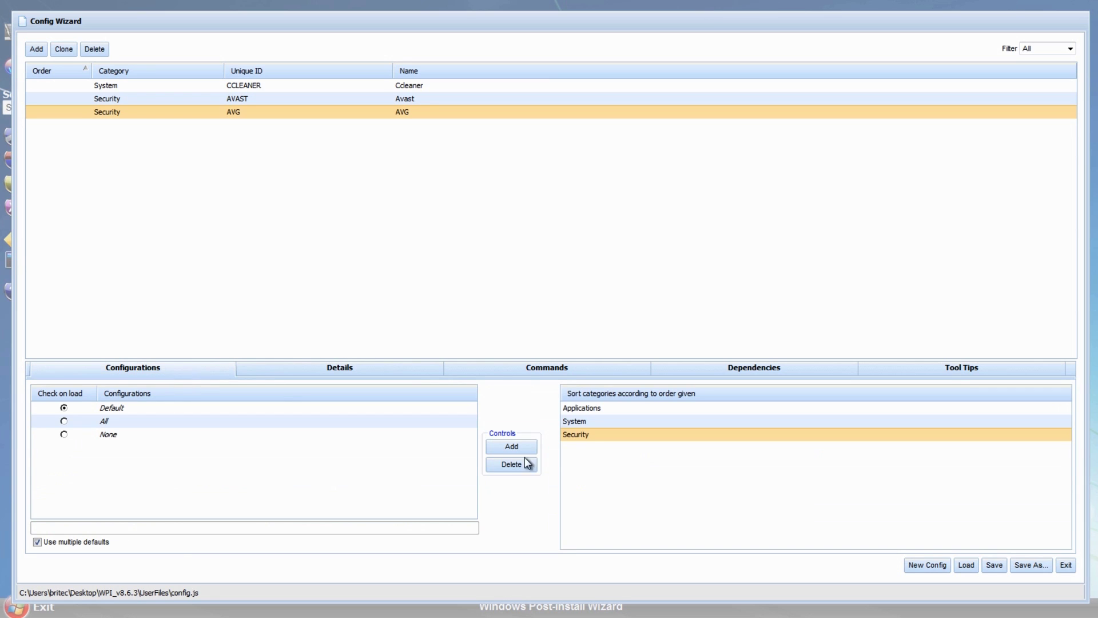
Add an install command to the AVG entry using avg_free_x86_all_2013_3272a6212.exe from the Install folder, and save the configuration
left_click(563, 371)
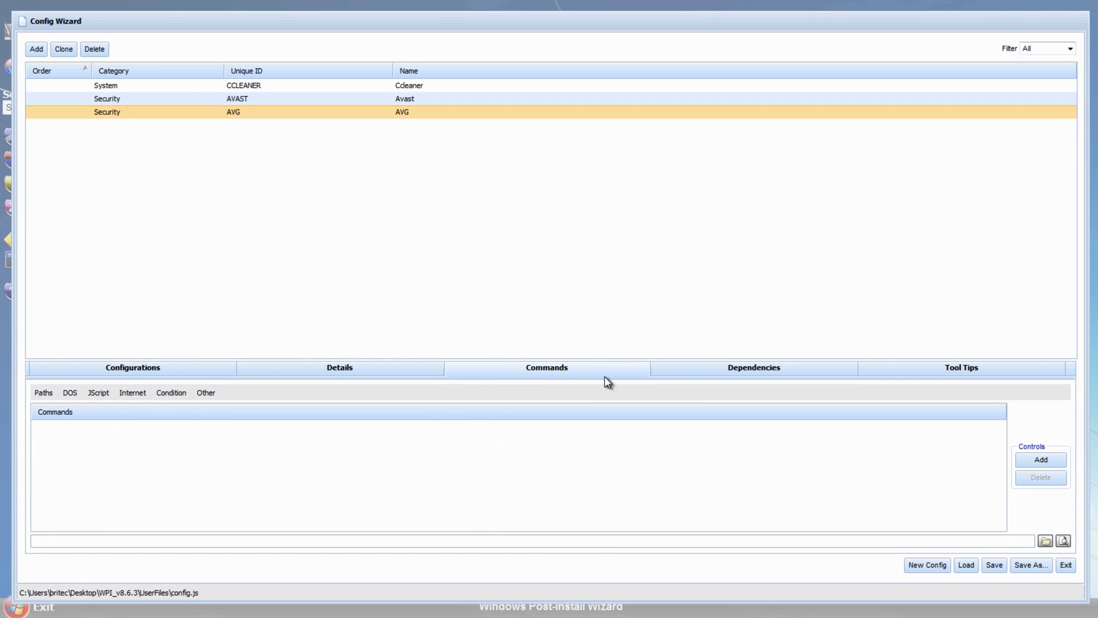
left_click(1046, 462)
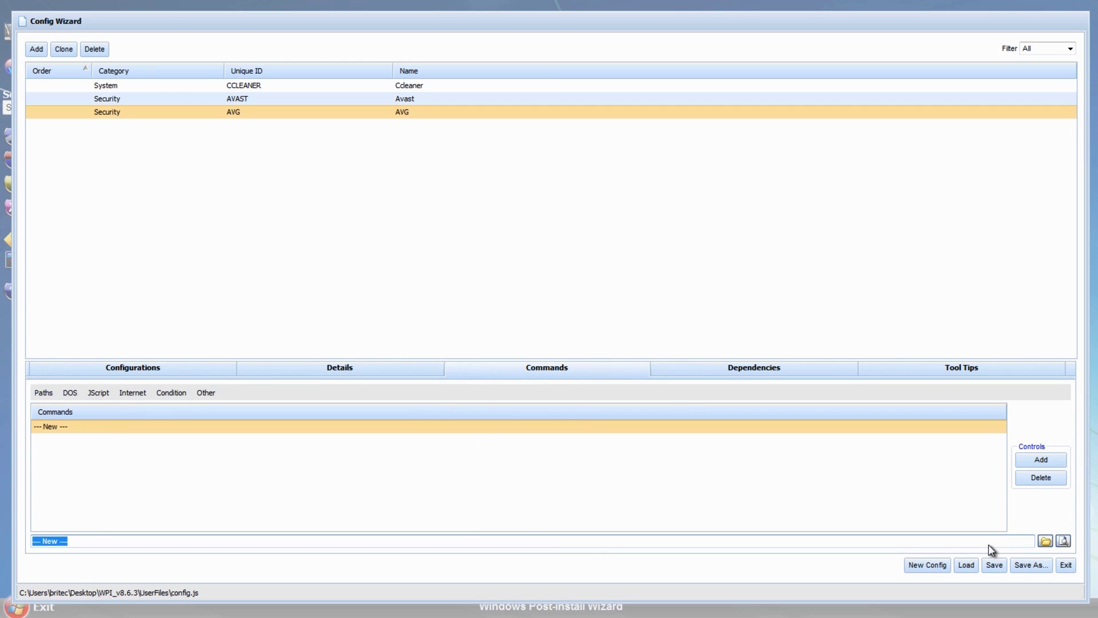
left_click(1044, 541)
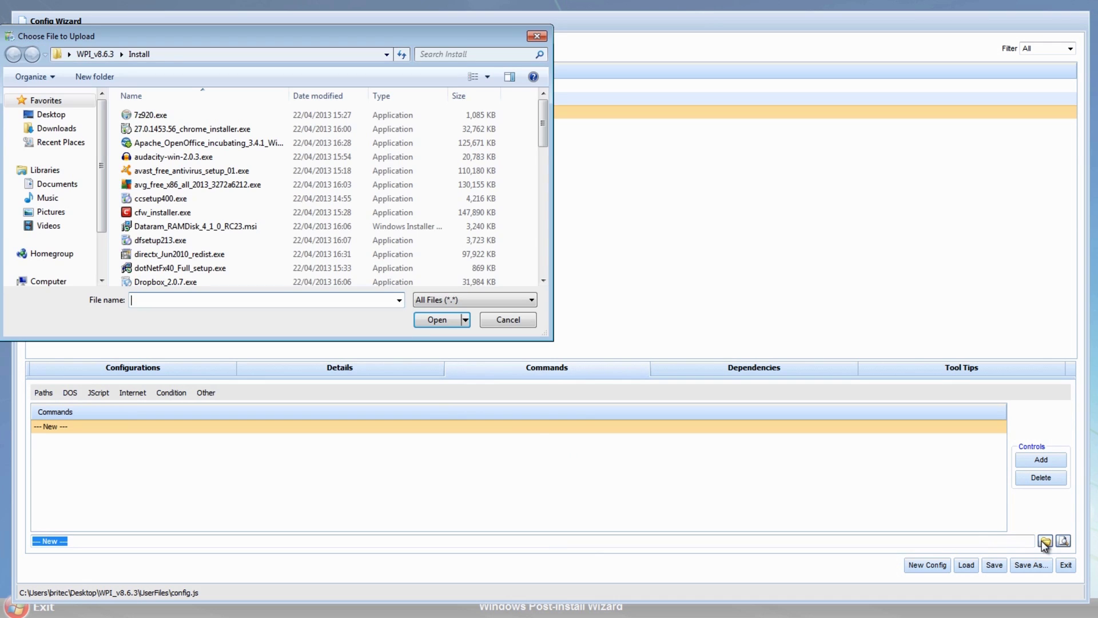
left_click(163, 189)
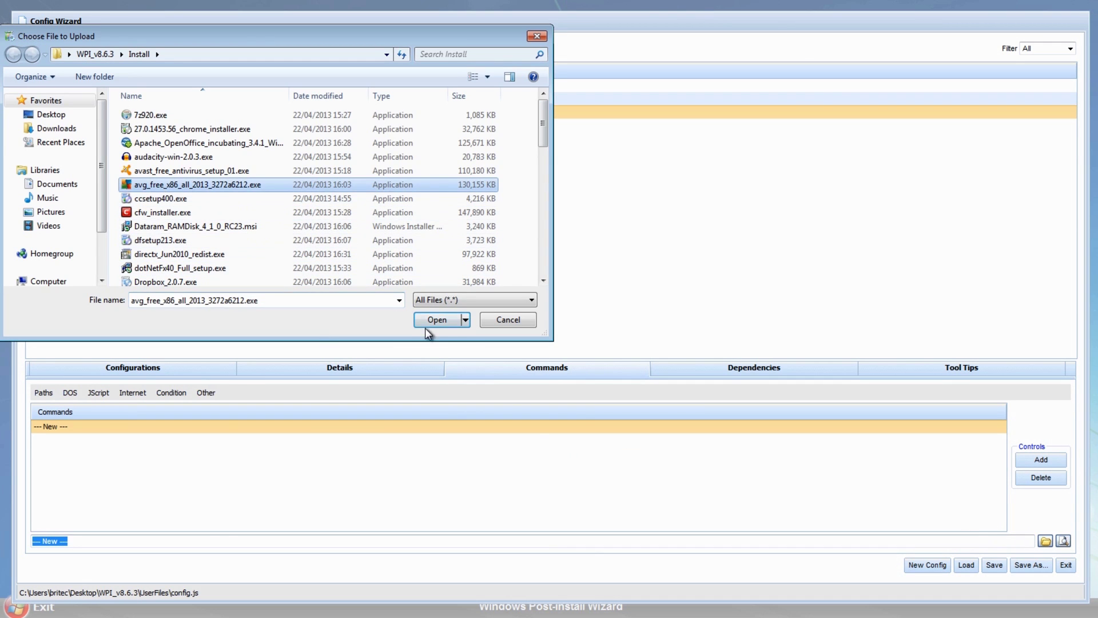
left_click(434, 320)
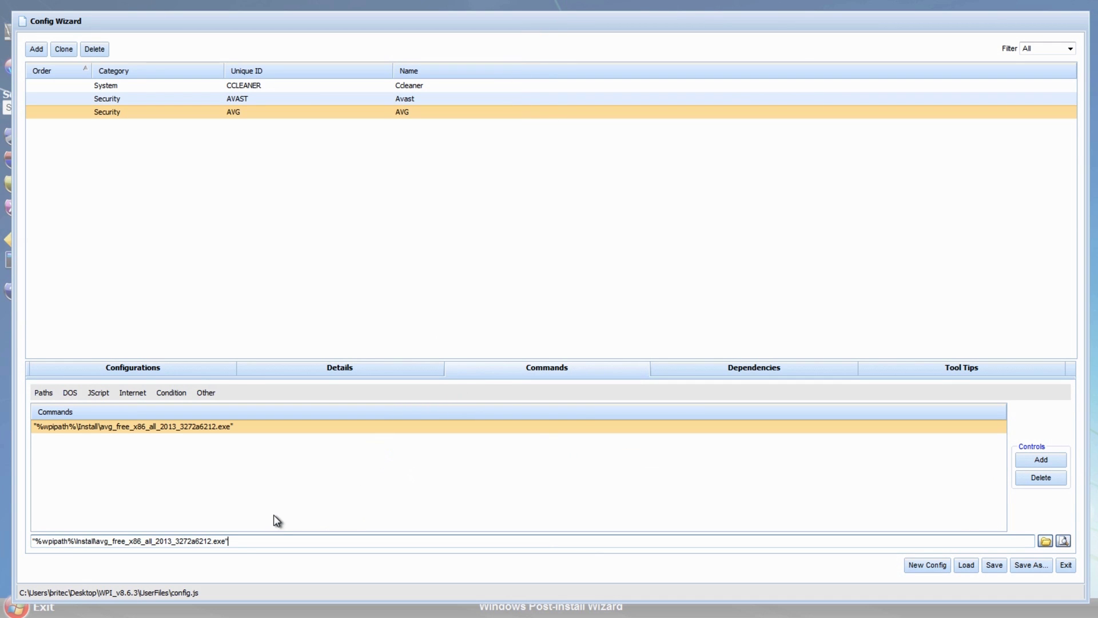
left_click(993, 565)
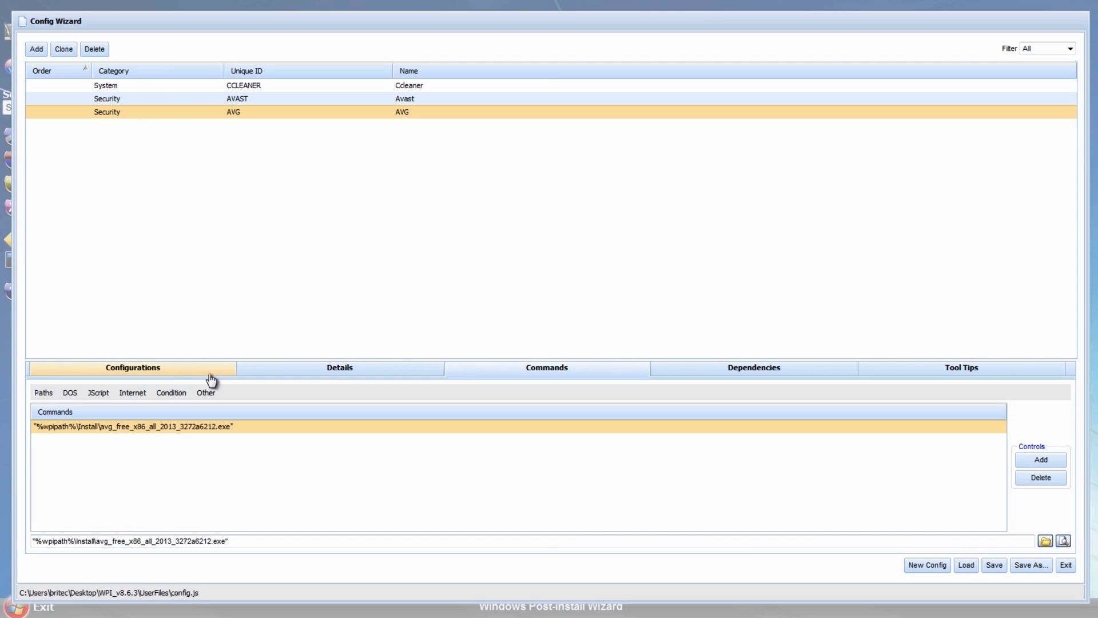
Add a new program entry named Media Monkey with the short description Music App
left_click(326, 374)
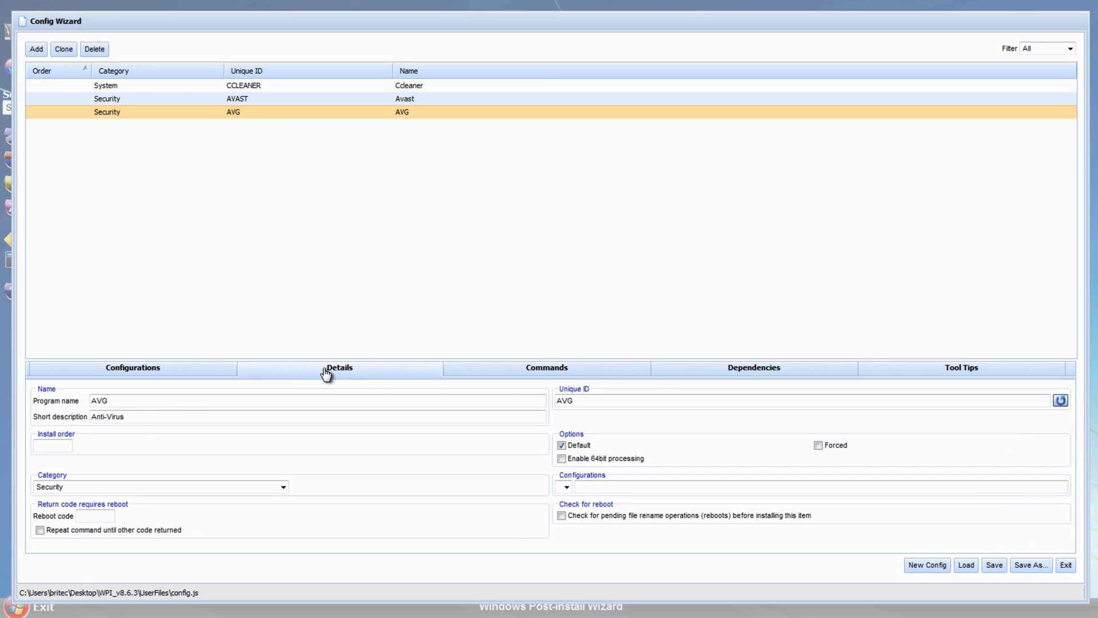
left_click(35, 49)
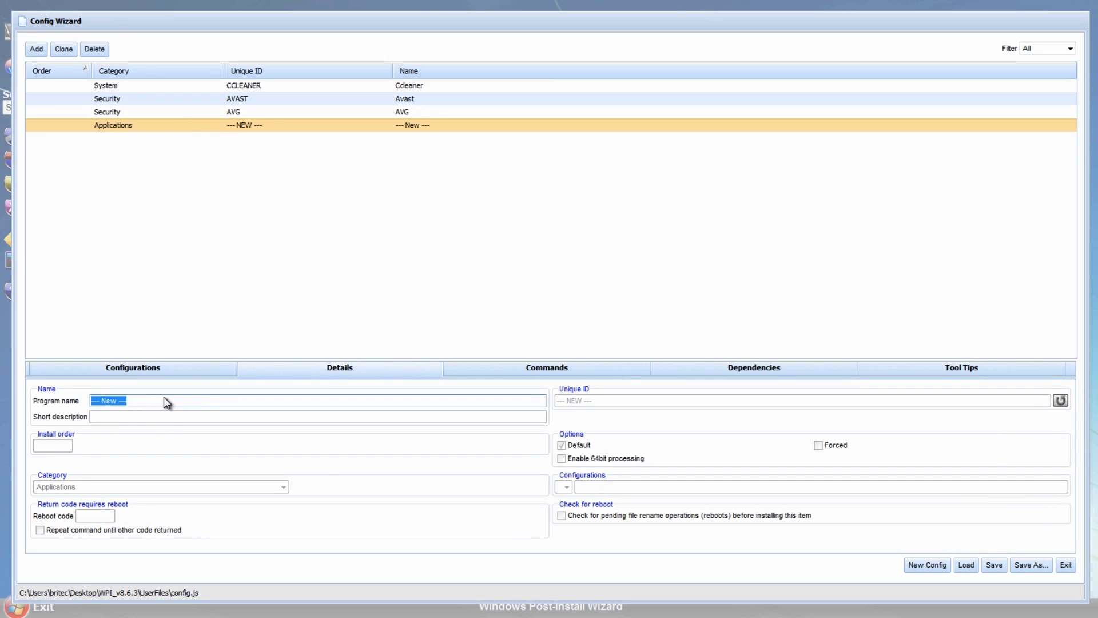
left_click(143, 403)
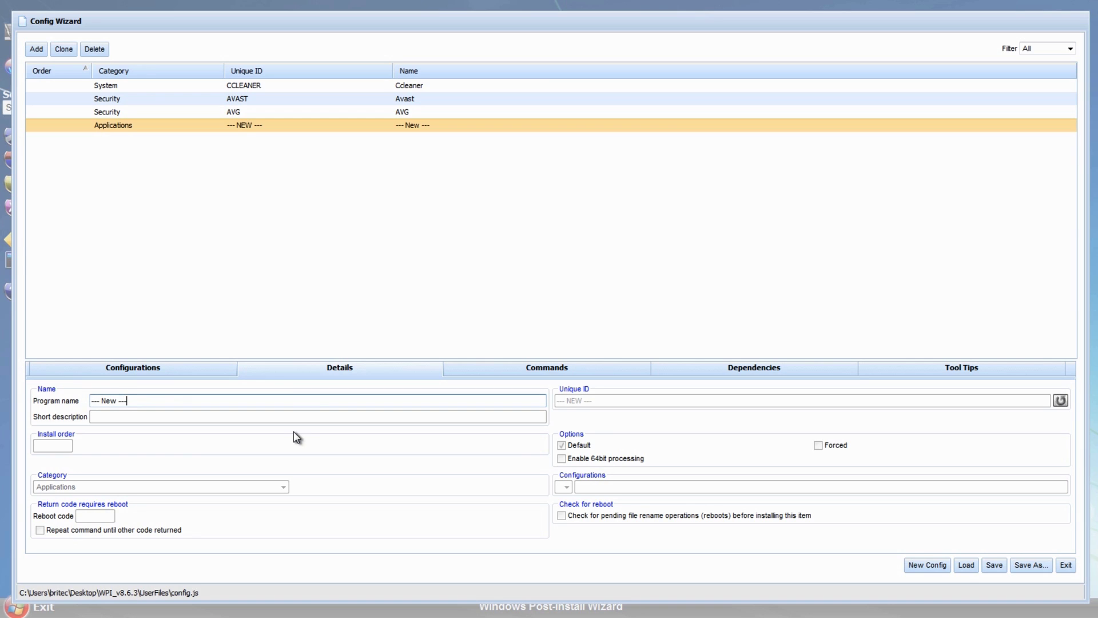
key("BackSpace")
key("BackSpace")
key("BackSpace")
key("BackSpace")
key("BackSpace")
key("BackSpace")
key("BackSpace")
key("BackSpace")
key("BackSpace")
key("BackSpace")
type("Media Monkey")
left_click(143, 416)
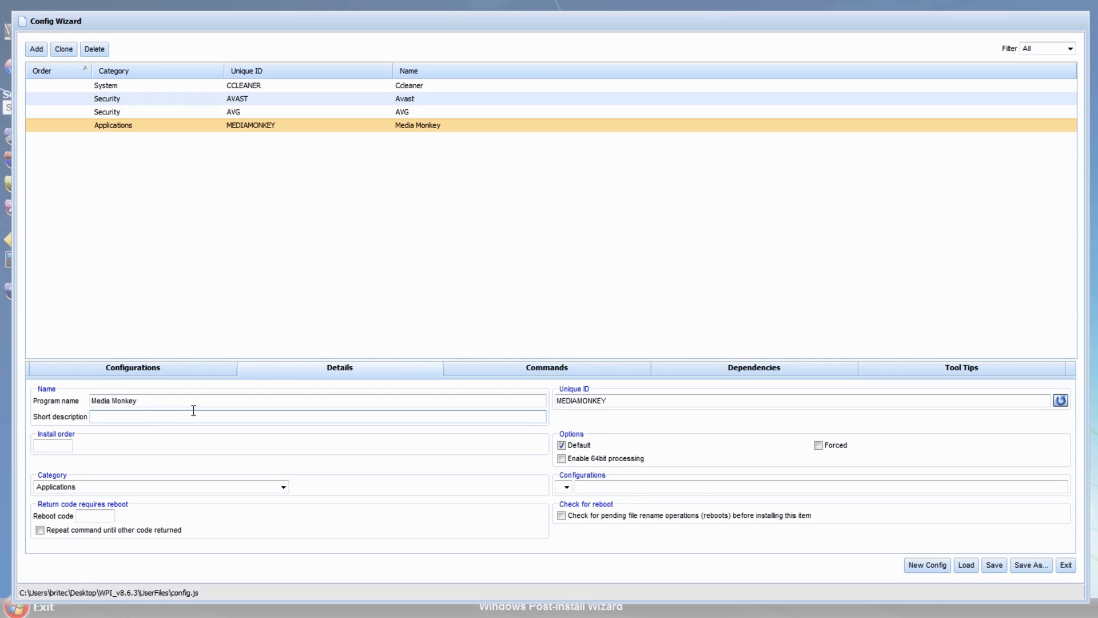
type("Music App")
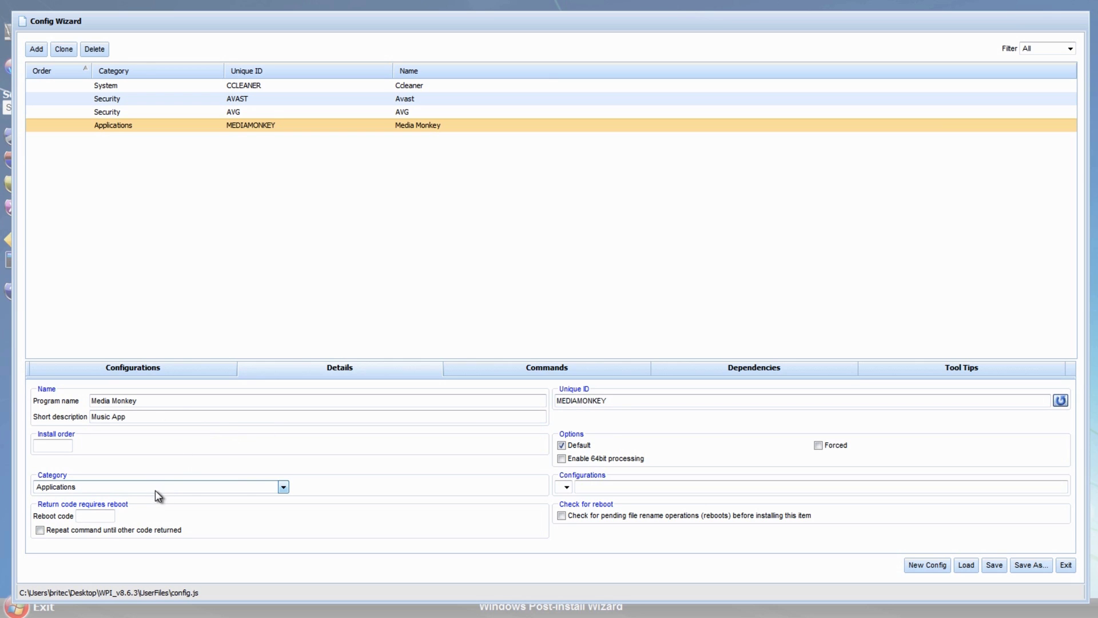
Assign the Media Monkey entry to a new category named Multimedia and select that category in the category sort order
left_click(240, 488)
left_click(225, 496)
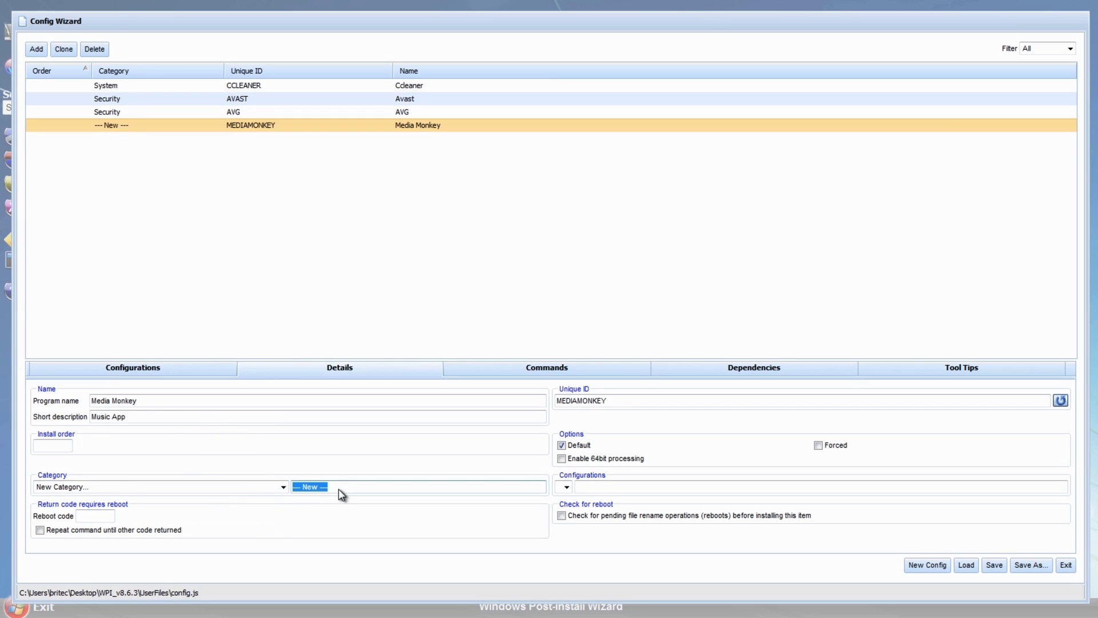
type("Multimedia")
left_click(152, 369)
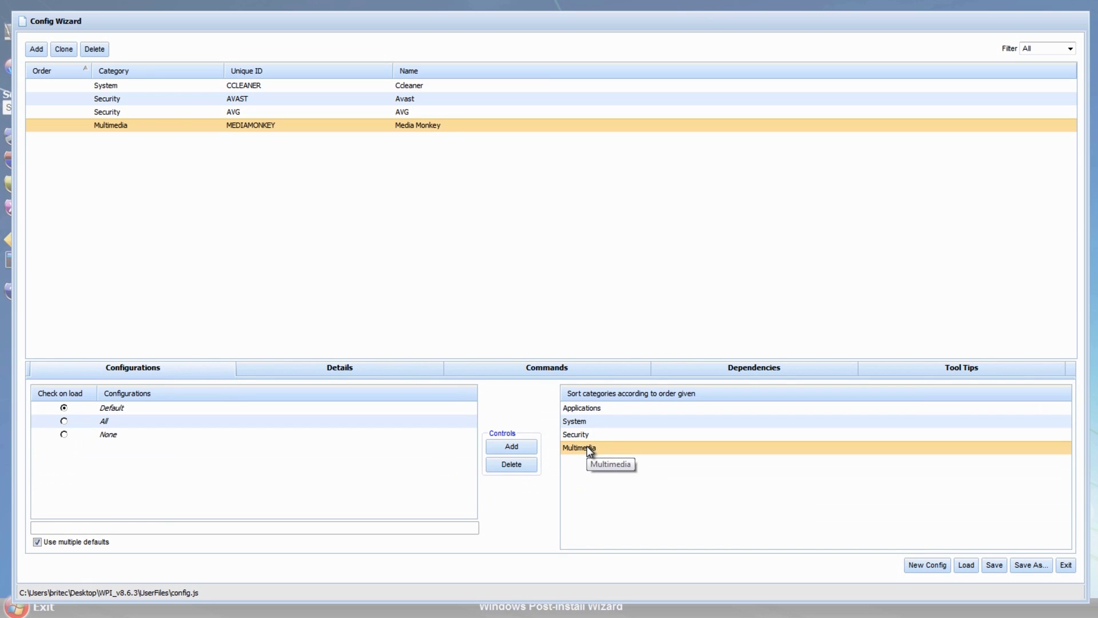
Add an install command to the Media Monkey entry using MediaMonkey_4.0.7.1511.exe from the Install folder
left_click(552, 369)
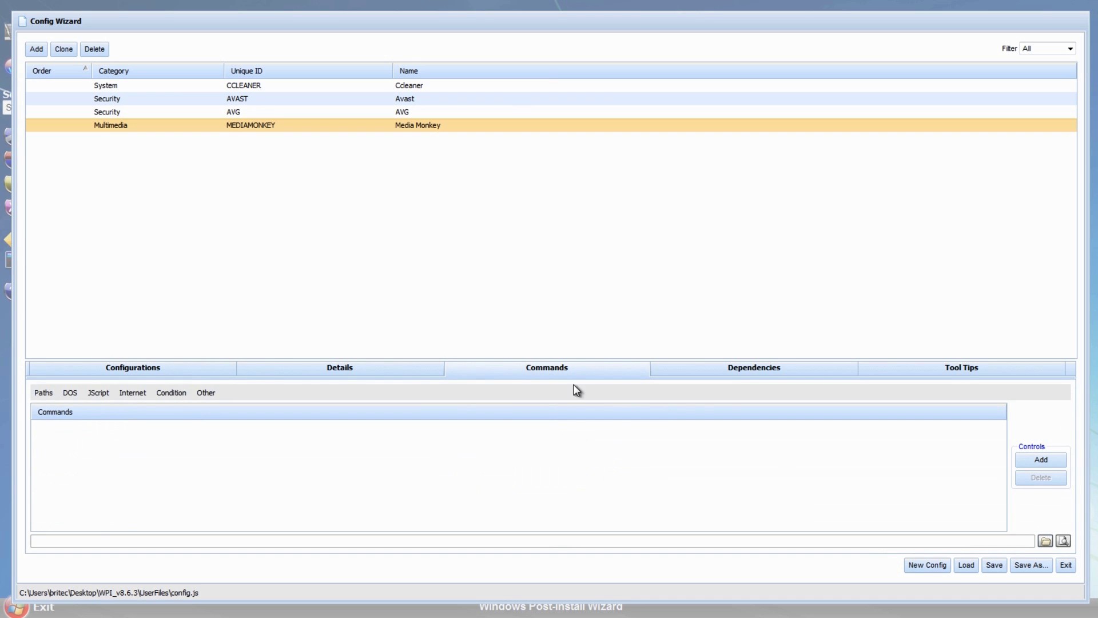
left_click(1040, 459)
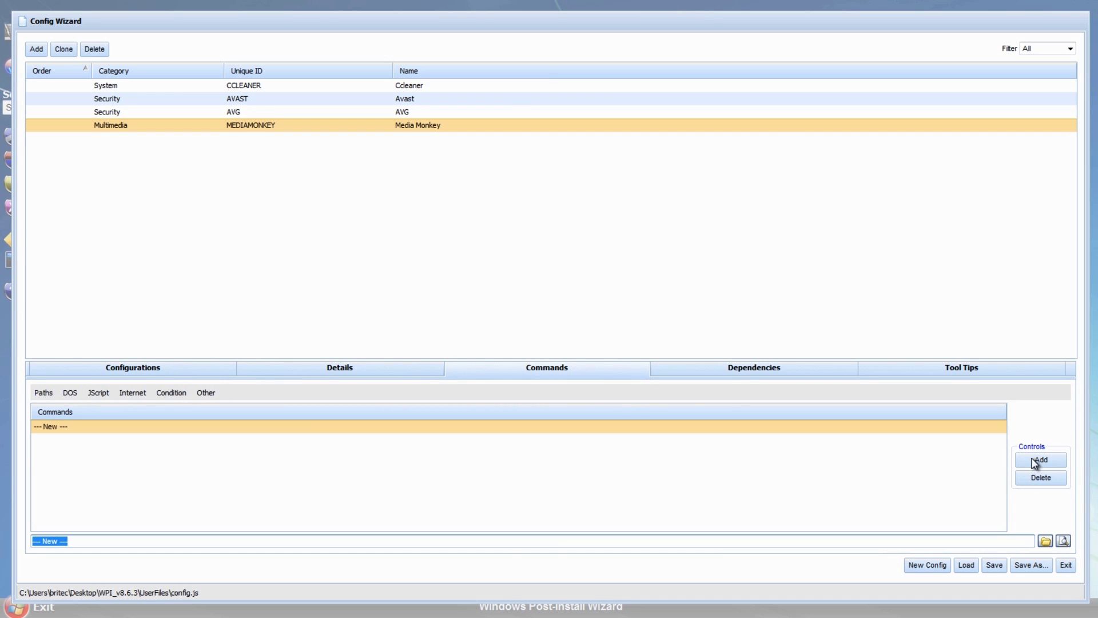
left_click(1045, 541)
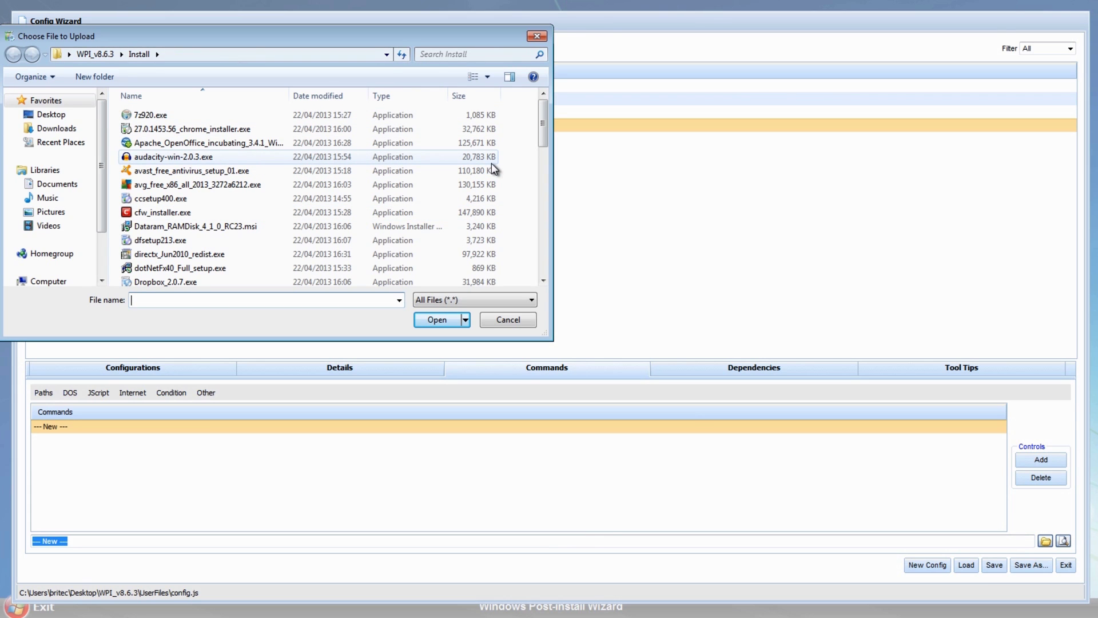
left_click_drag(543, 119, 540, 178)
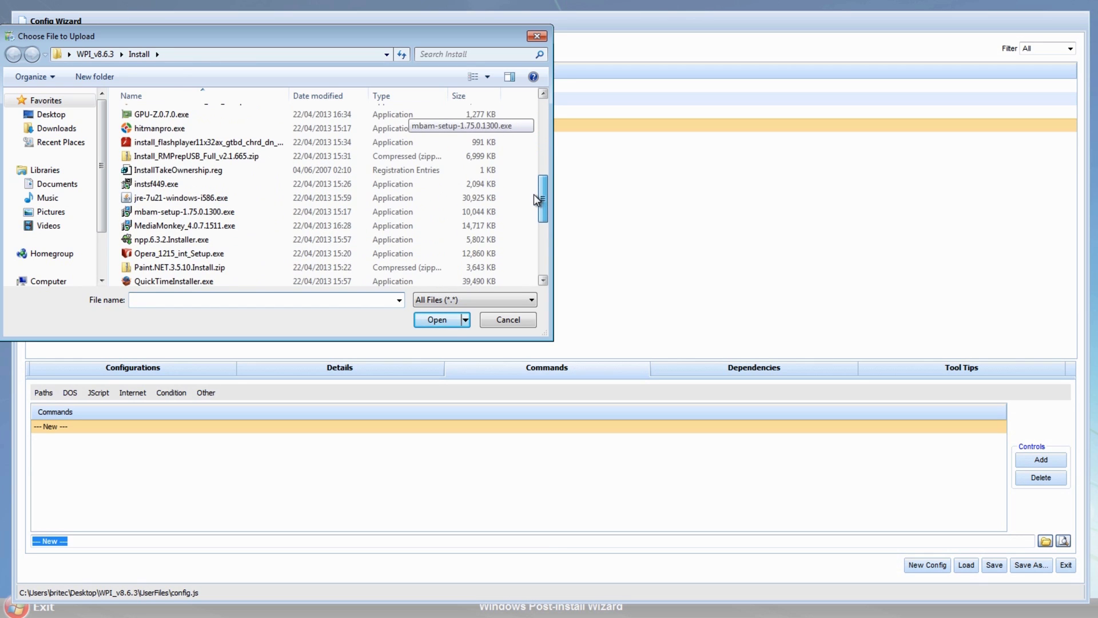
left_click(275, 225)
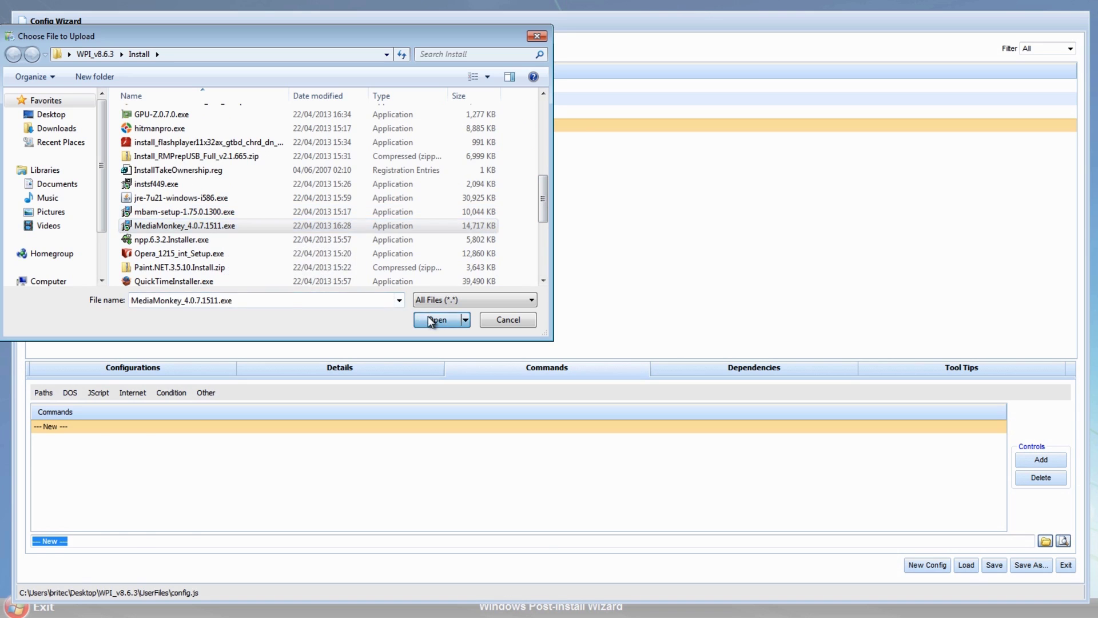
left_click(432, 321)
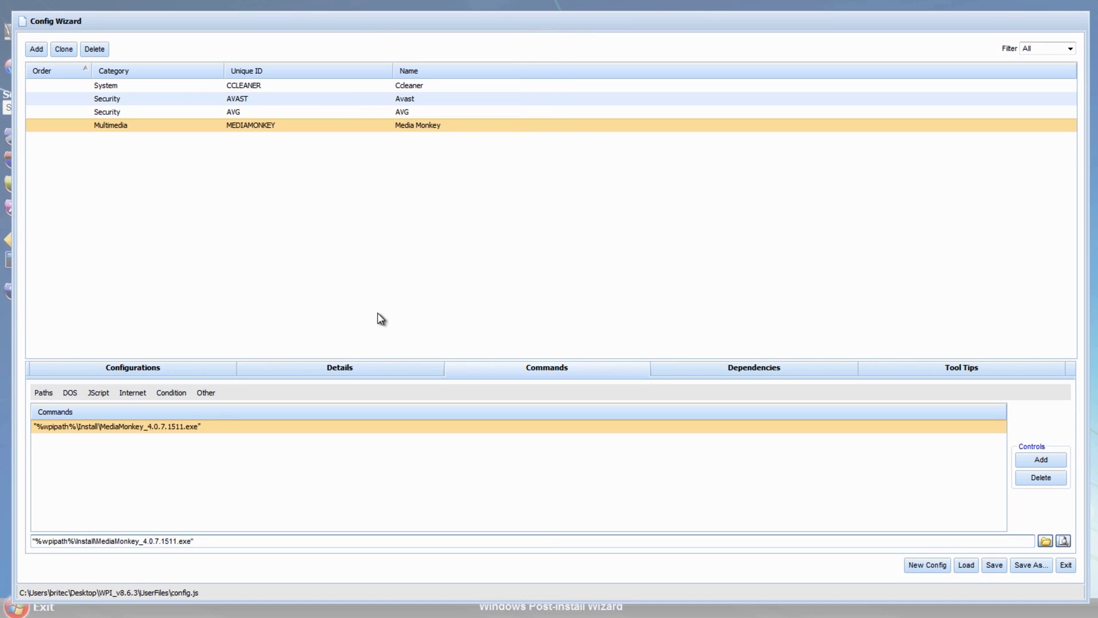
Add a new program entry named Firefox with the short description Browser
left_click(36, 48)
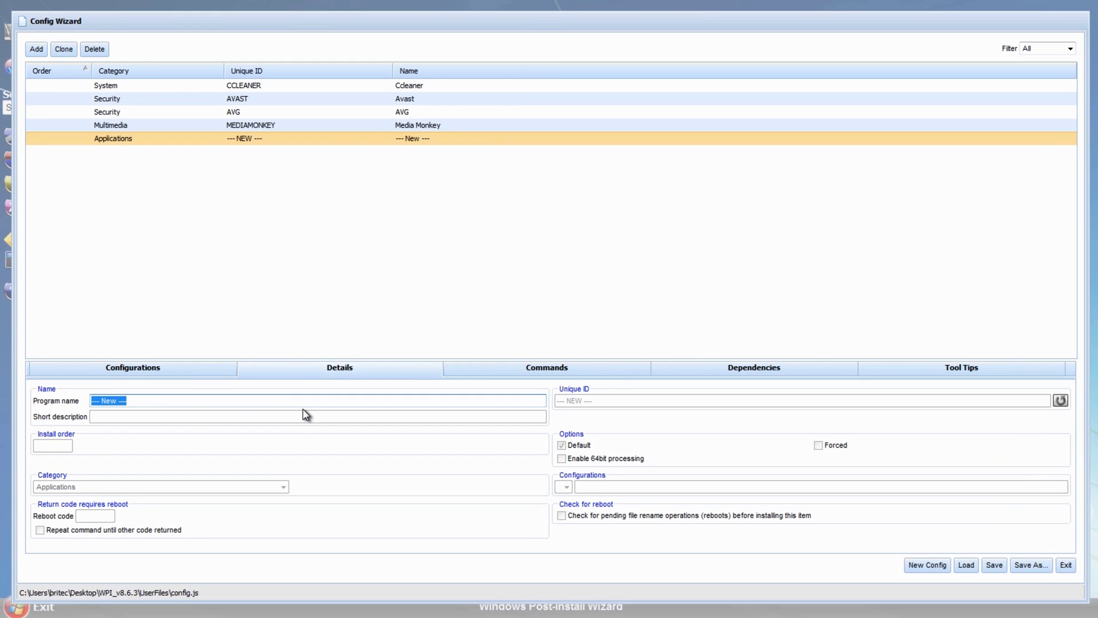
type("Firefox")
left_click(121, 420)
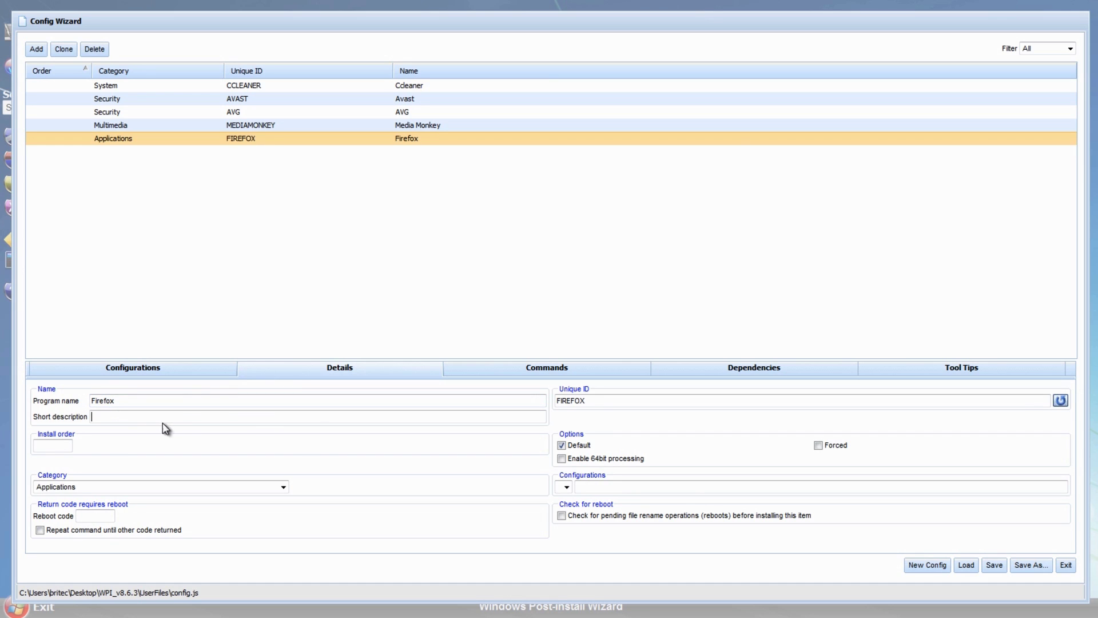
type("Browser")
Keep the Firefox entry in the Applications category and select Applications in the category sort order
left_click(283, 488)
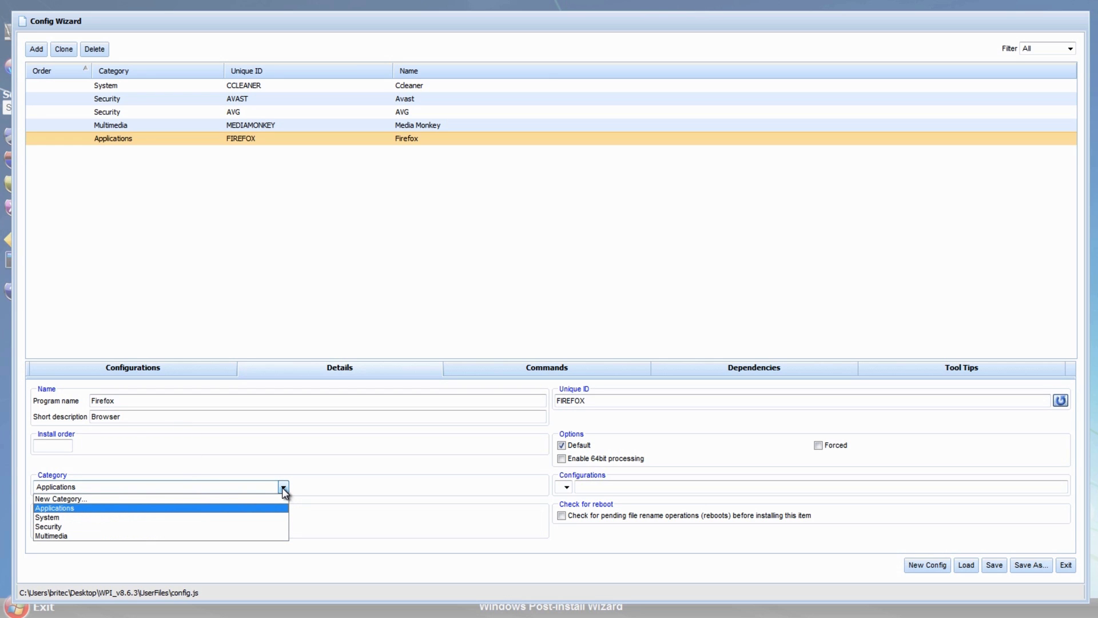
left_click(284, 488)
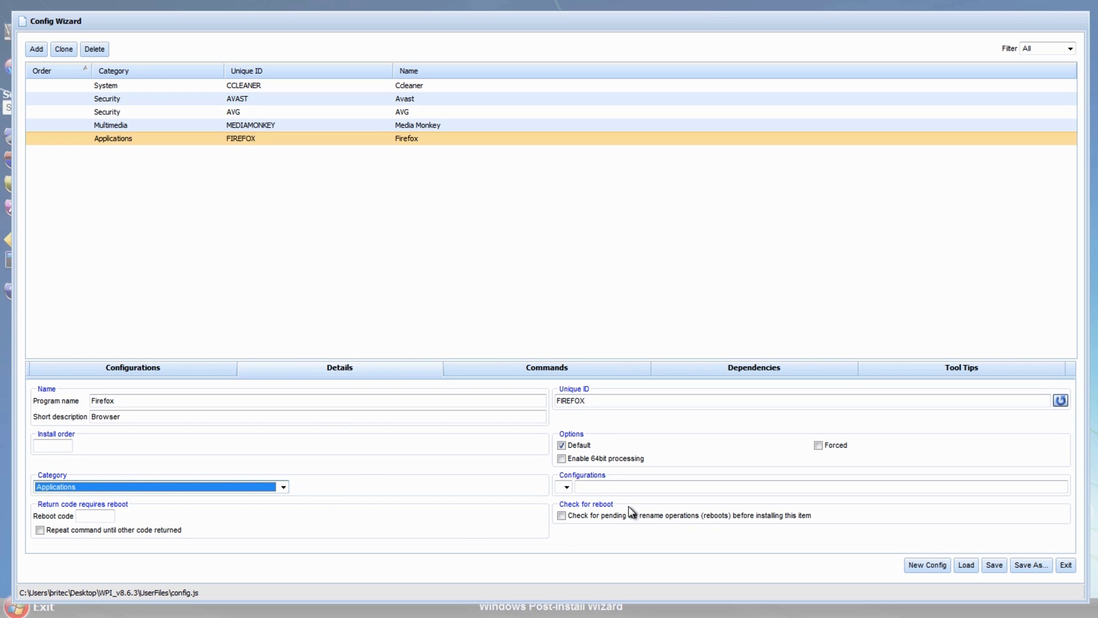
left_click(160, 372)
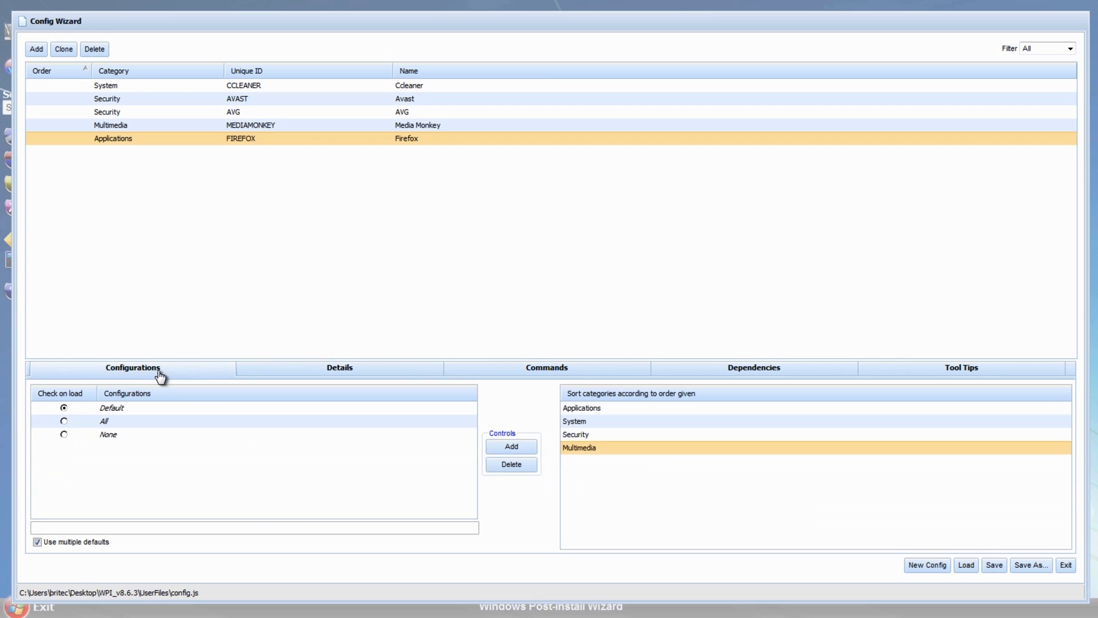
left_click(577, 409)
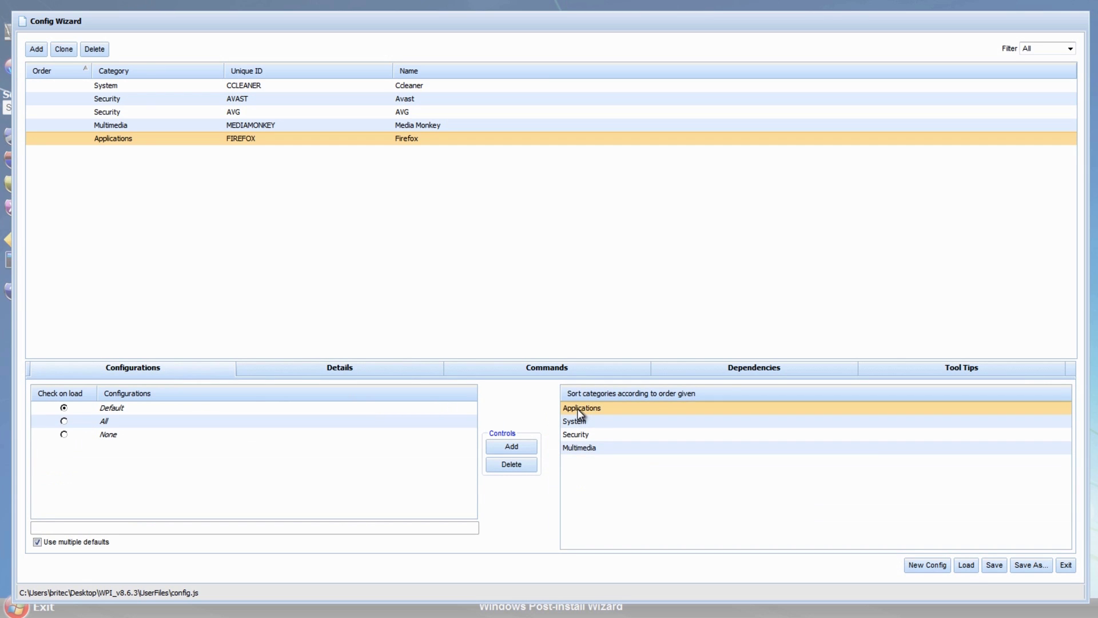
Add an install command to the Firefox entry using Firefox Setup 20.0.1.exe from the Install folder
left_click(591, 372)
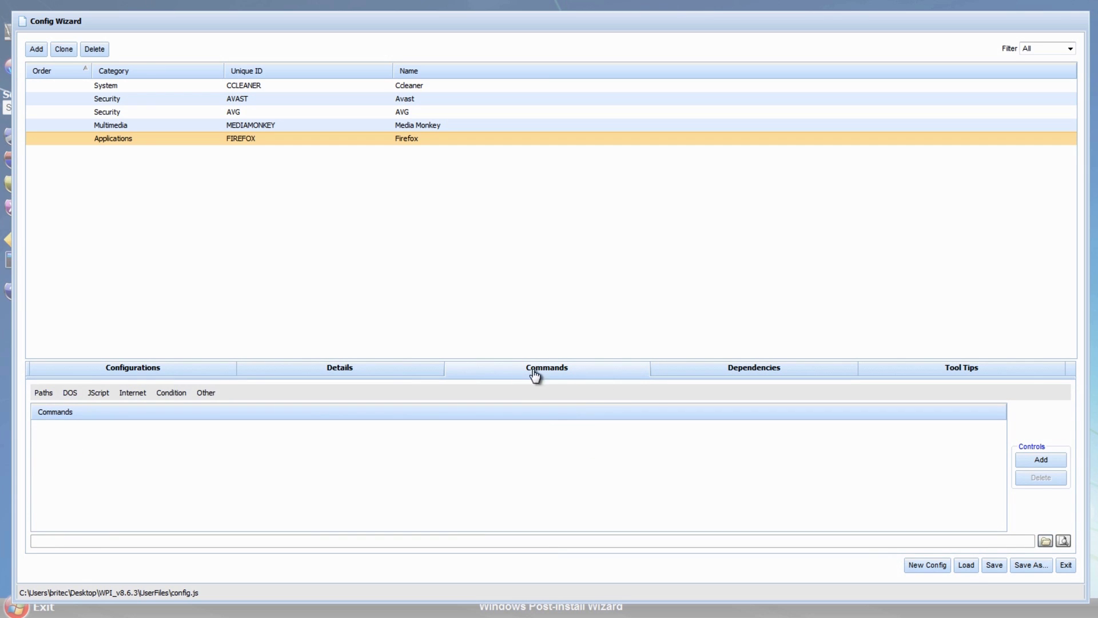
left_click(1040, 459)
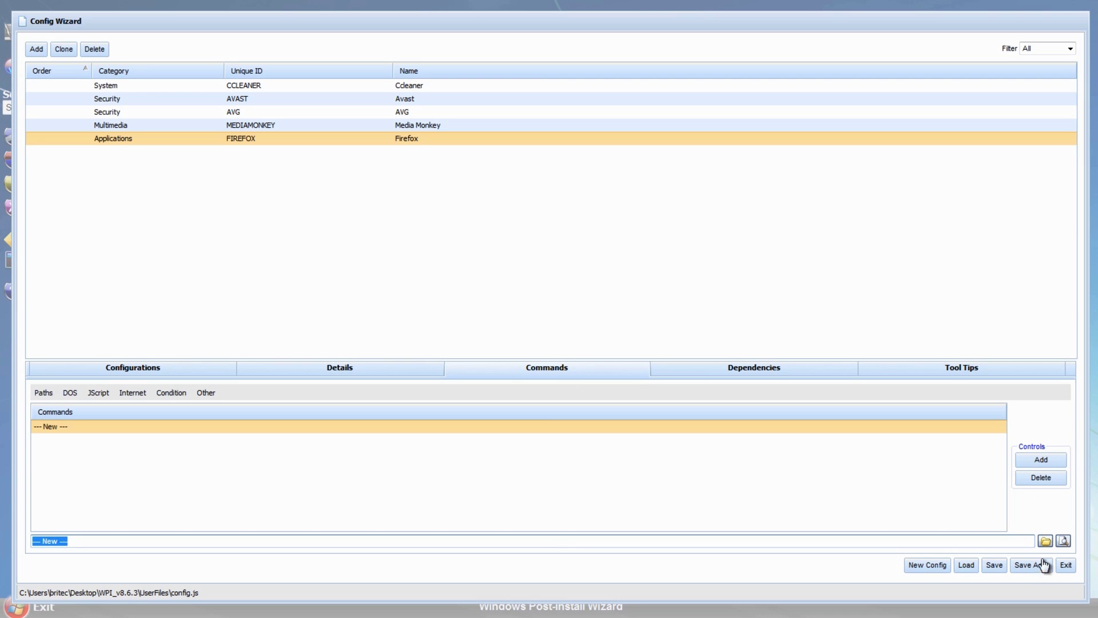
left_click(1045, 540)
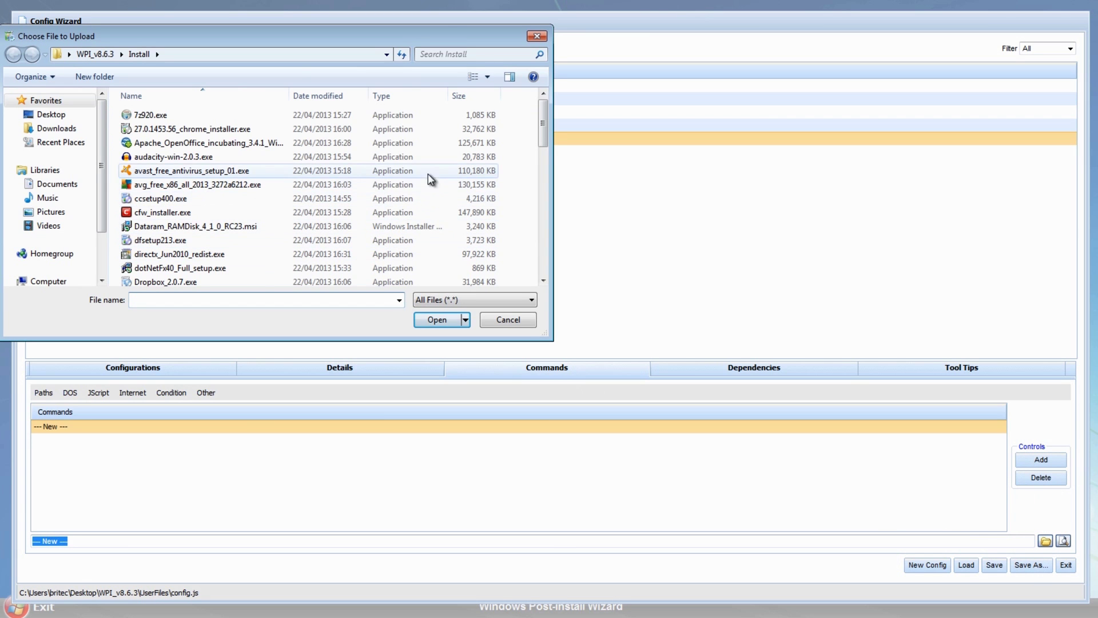
left_click_drag(543, 128, 542, 190)
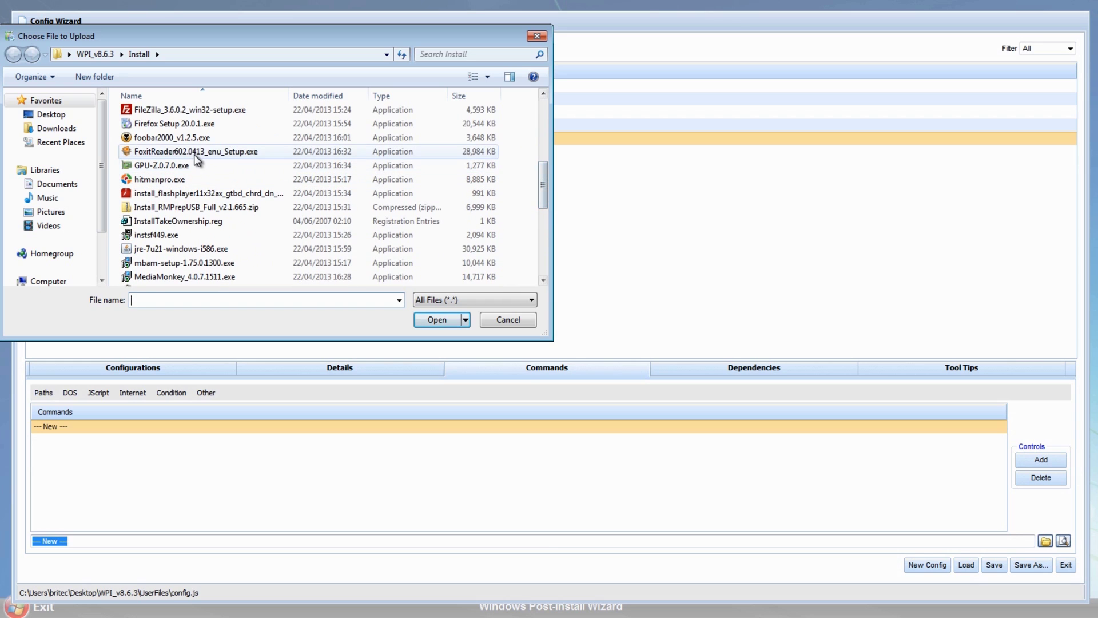
left_click_drag(545, 206, 543, 182)
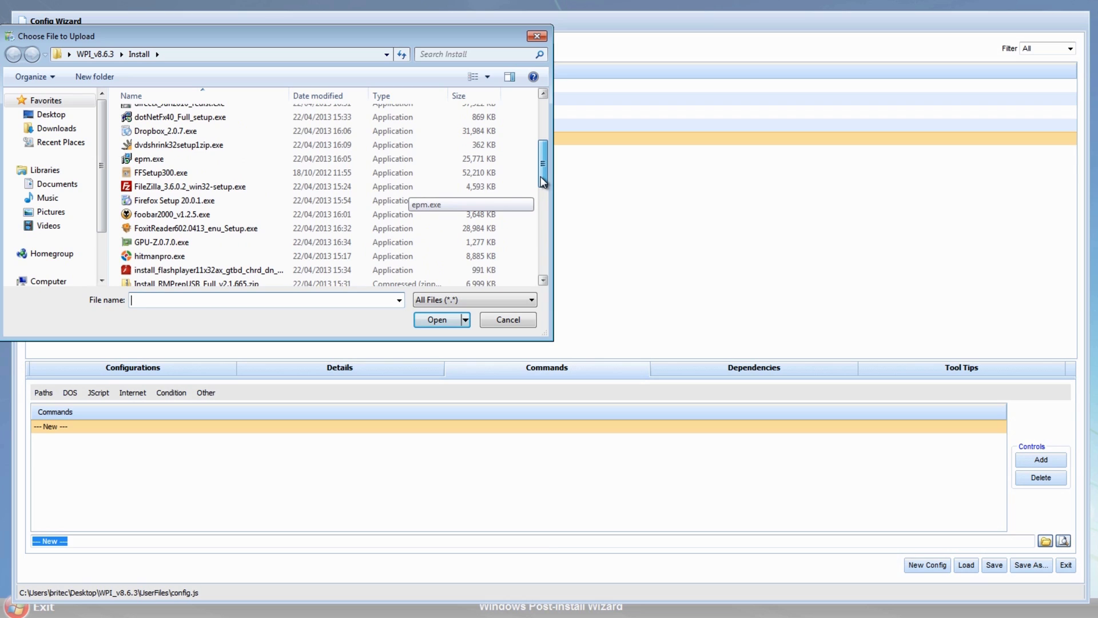
left_click(193, 202)
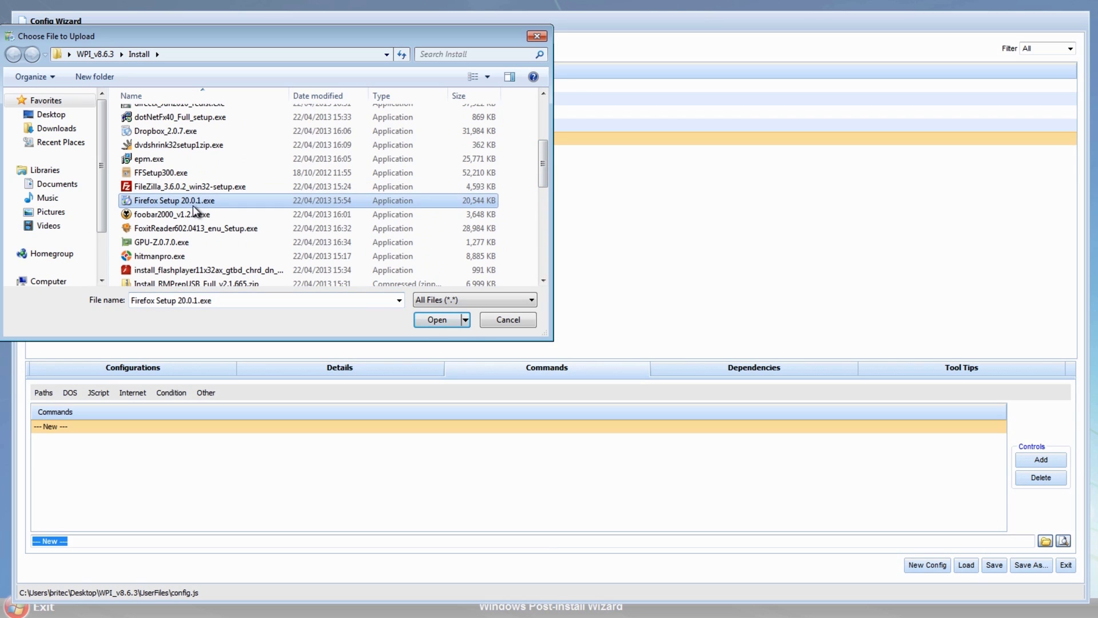
left_click(437, 320)
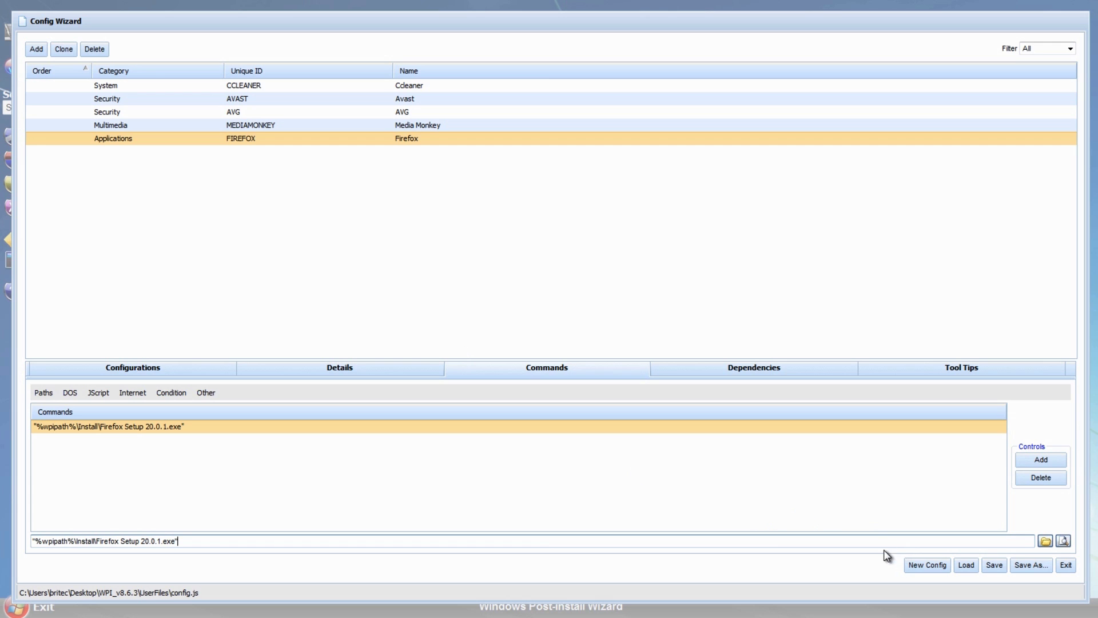
Save the configuration with the new Firefox entry and exit the Config Wizard
left_click(995, 566)
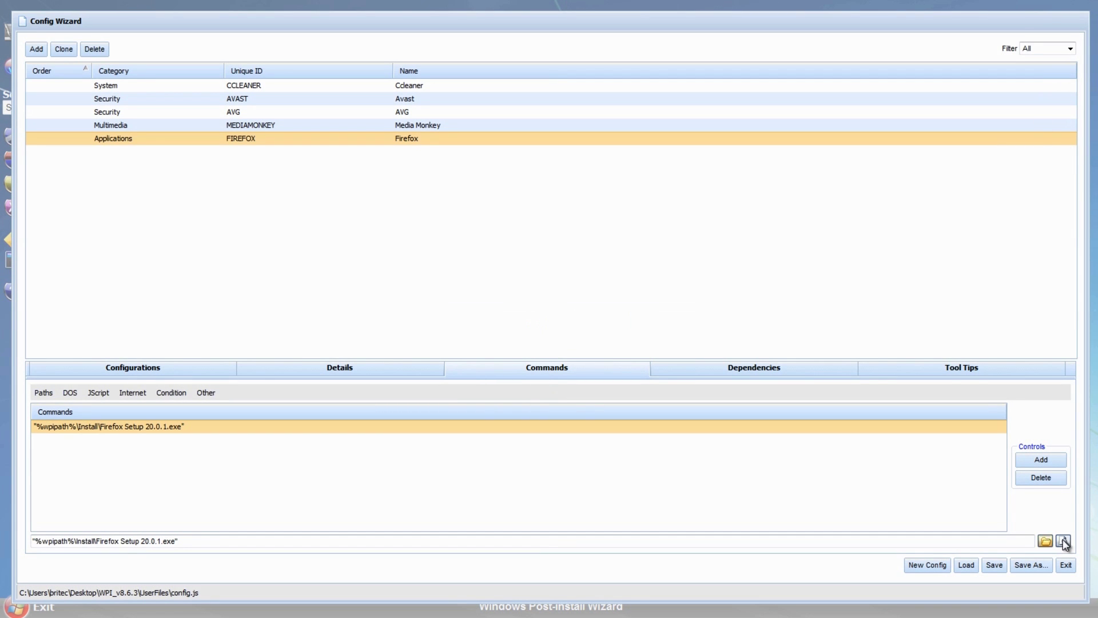
left_click(1066, 566)
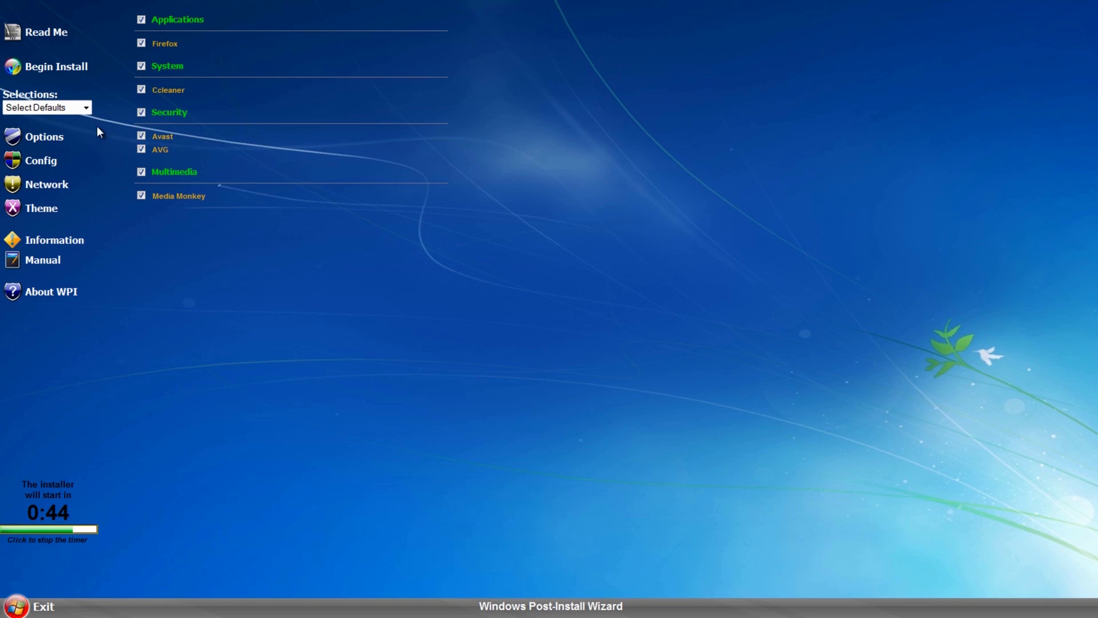
Clear all program selections with Select None and leave only Firefox ticked after trying the Avast and AVG entries
left_click(65, 110)
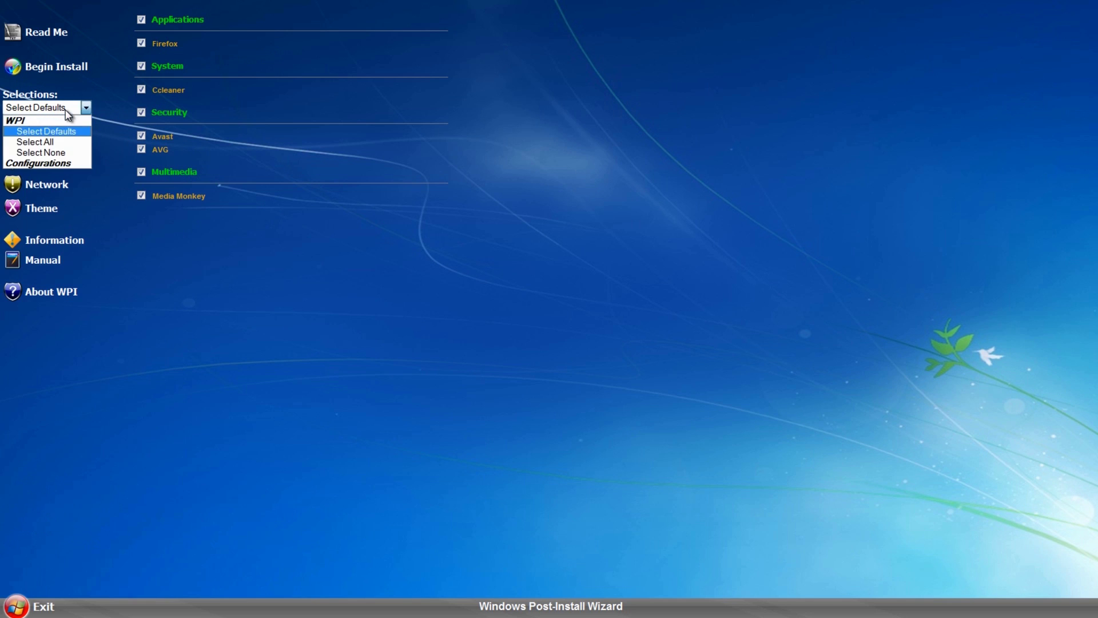
left_click(51, 153)
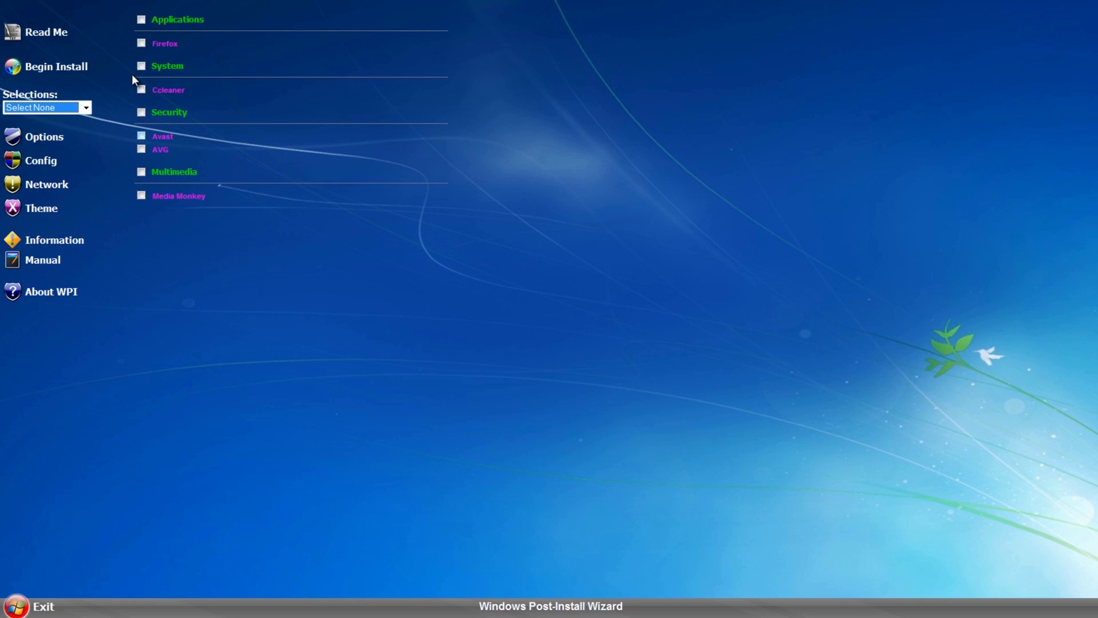
left_click(142, 45)
left_click(138, 138)
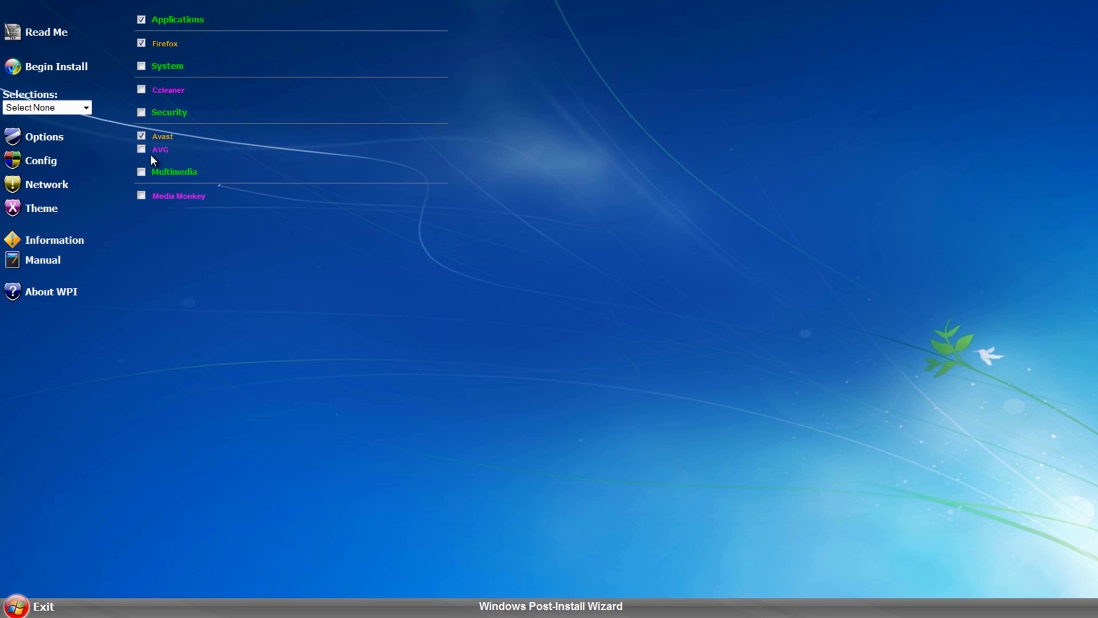
left_click(141, 148)
left_click(141, 149)
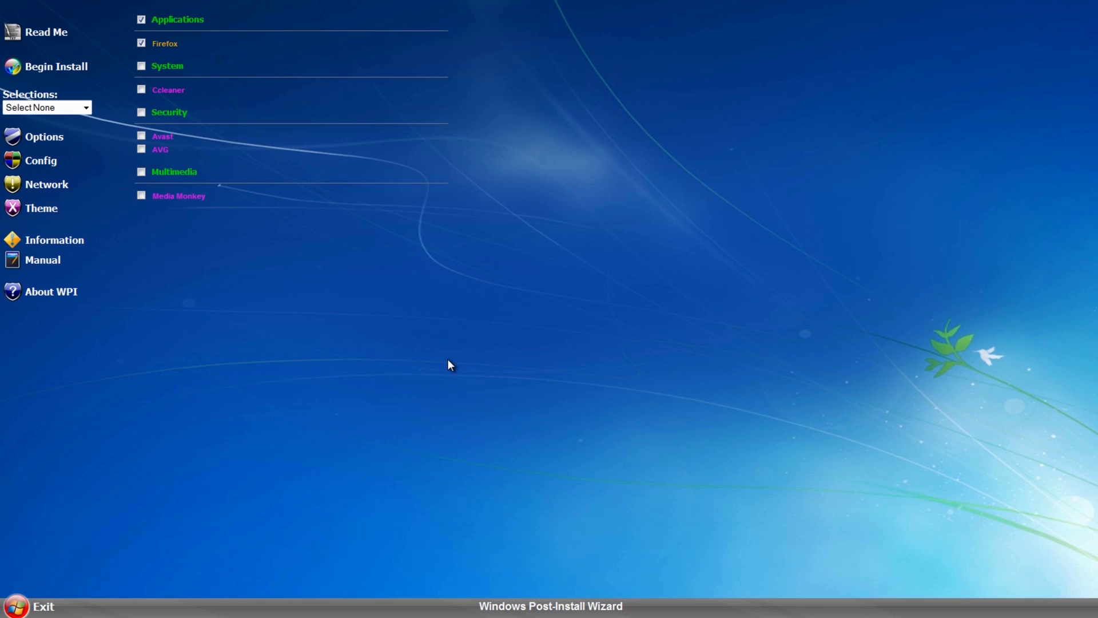
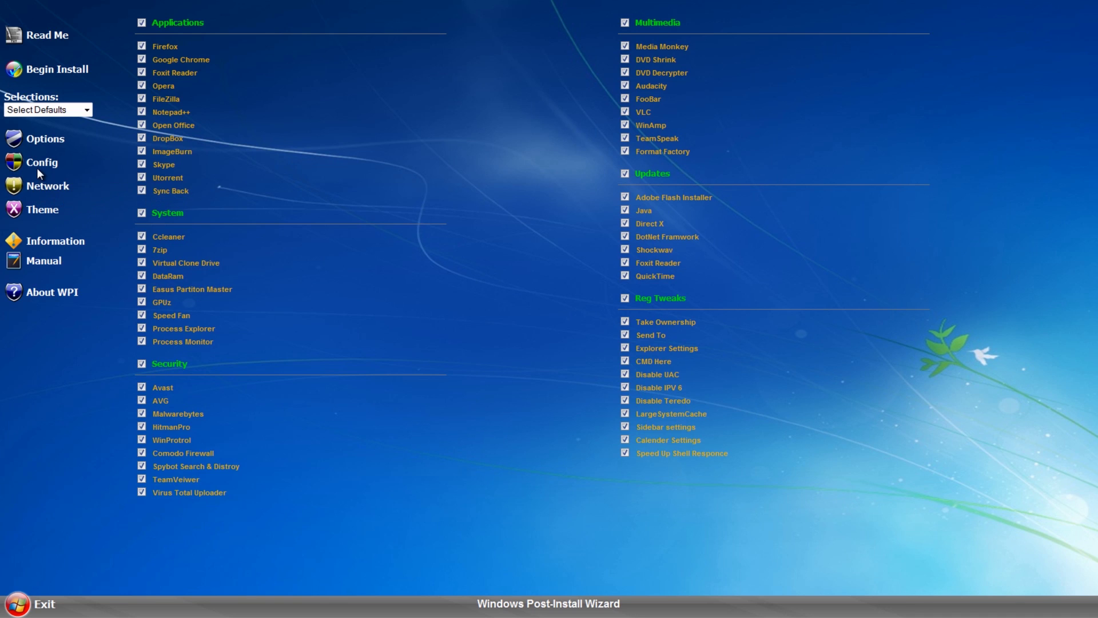
Open the Config Wizard and examine the silent-install switches in the WinProtrol and Malwarebytes commands
left_click(36, 161)
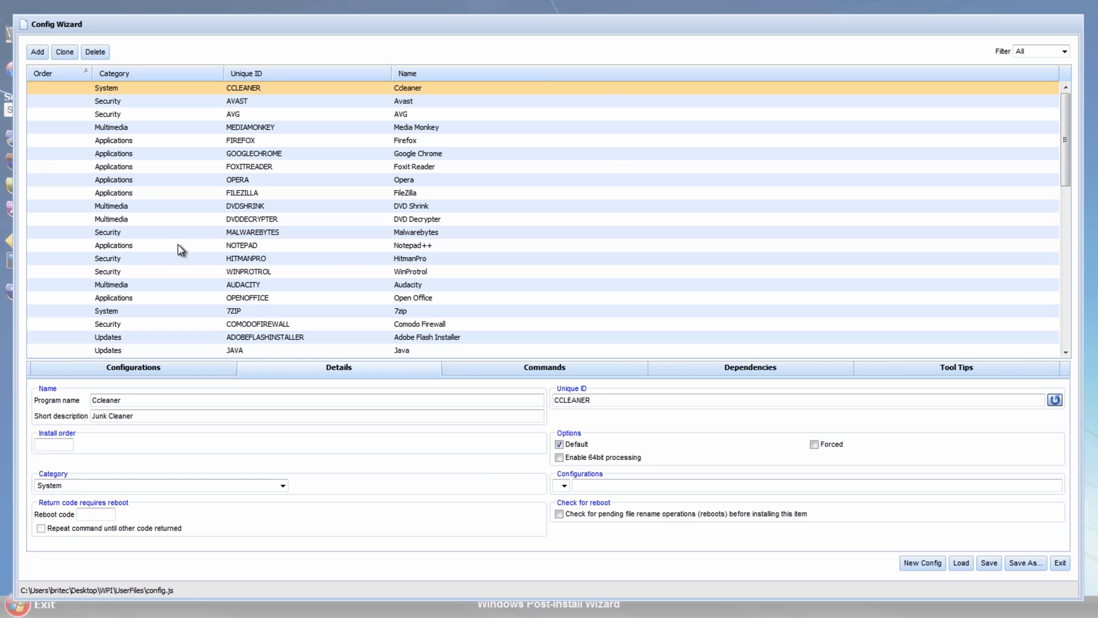
left_click(255, 273)
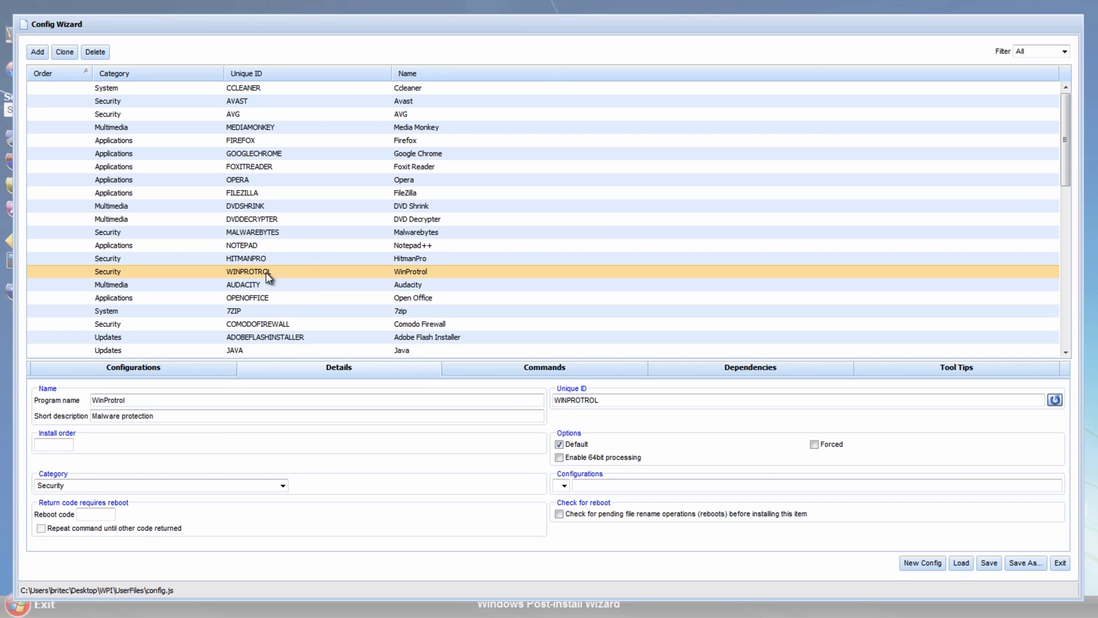
left_click(546, 369)
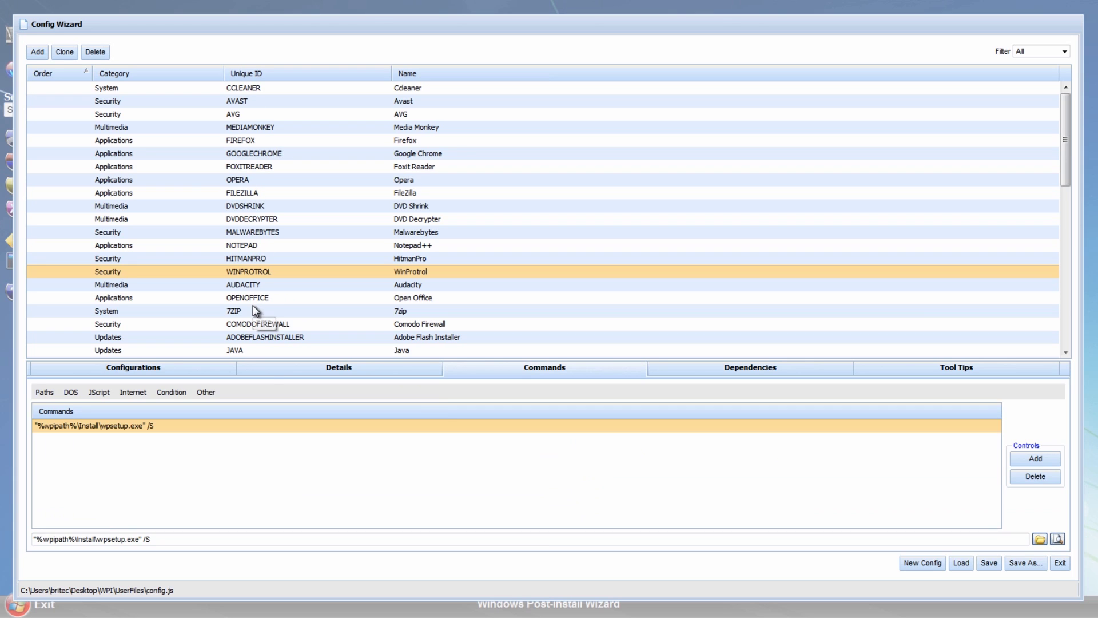
left_click(144, 539)
left_click(254, 233)
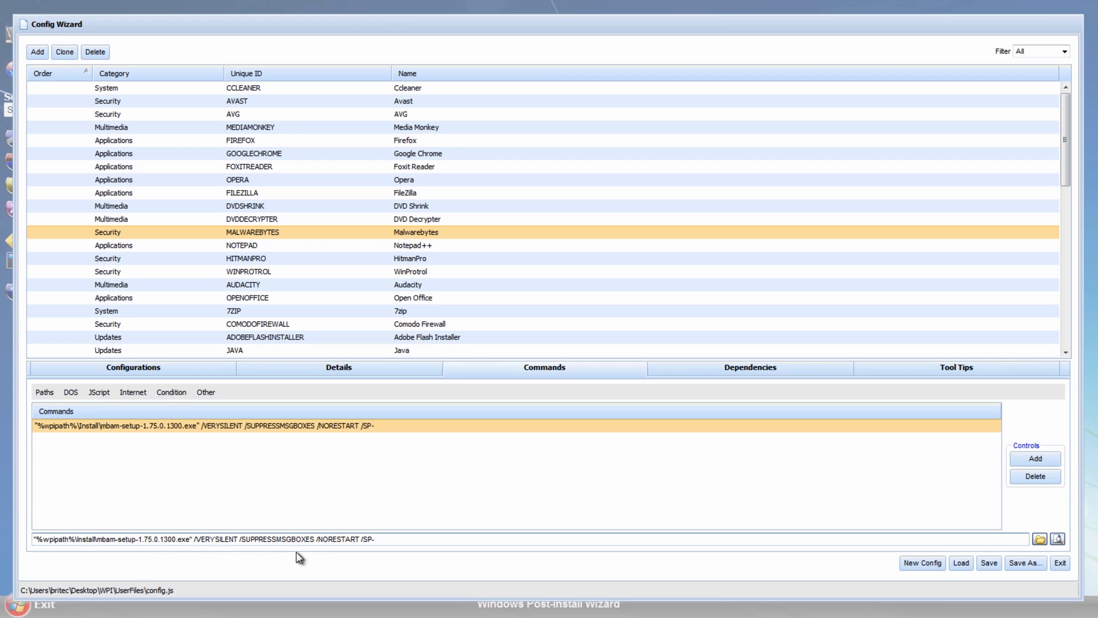
left_click(192, 539)
Switch to the desktop files and launch ussf.exe, the Universal Silent Switch Finder
key("alt+Tab")
key("Tab")
key("alt+Tab")
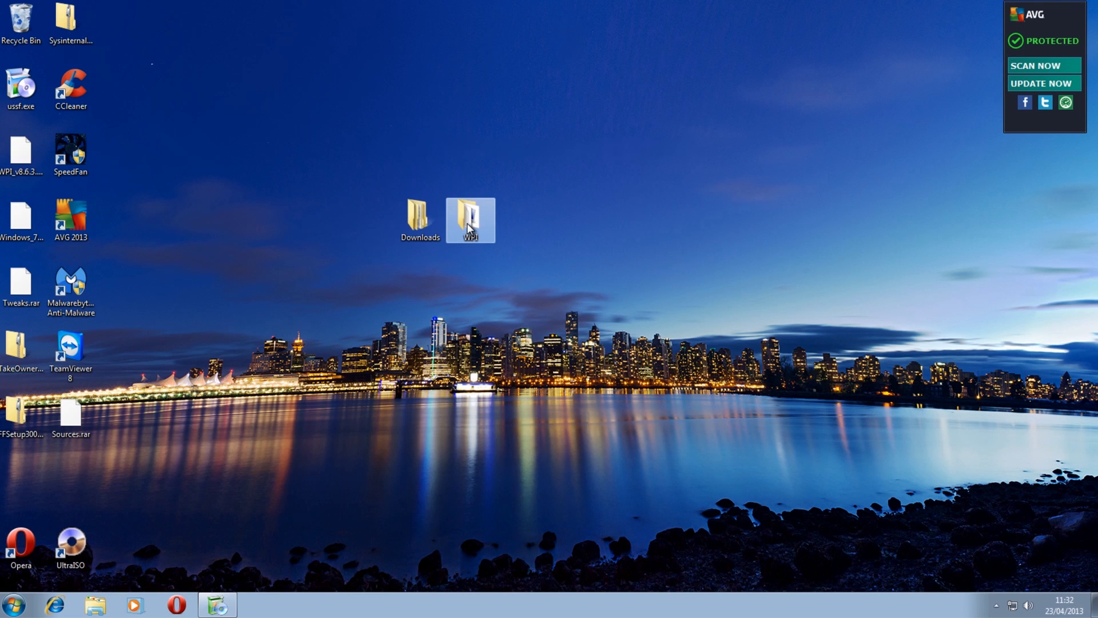
double_click(468, 226)
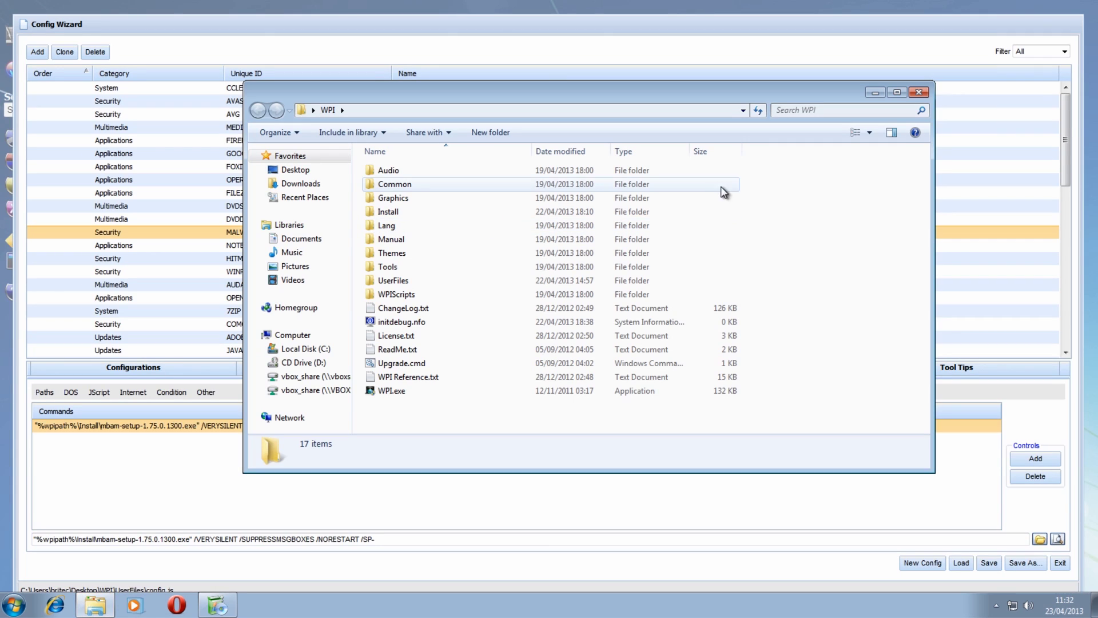
left_click(292, 169)
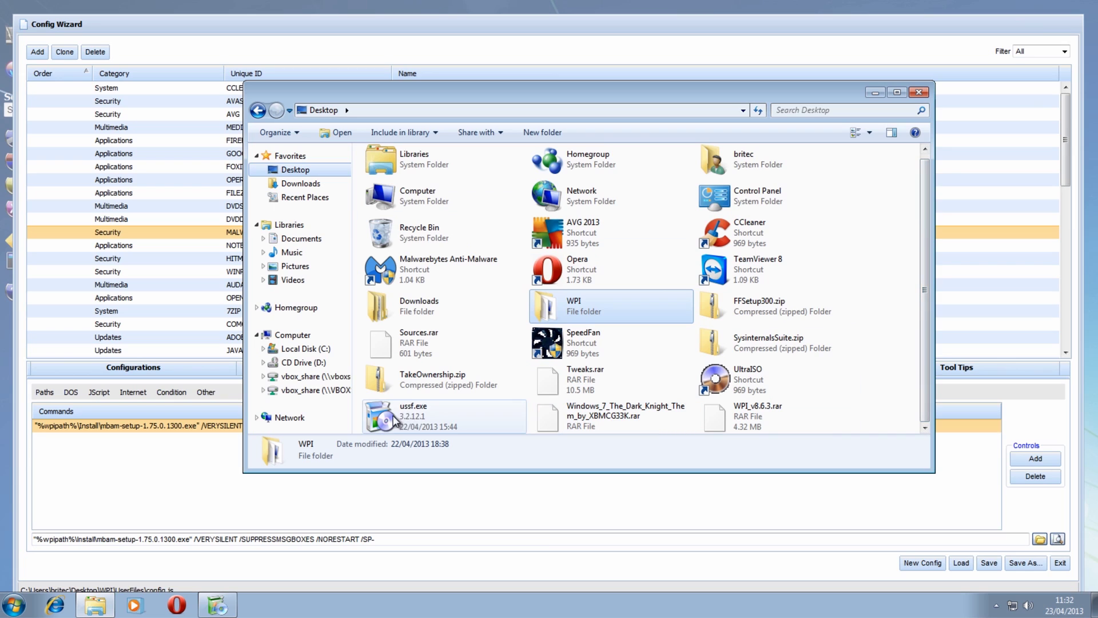
mouse_move(409, 420)
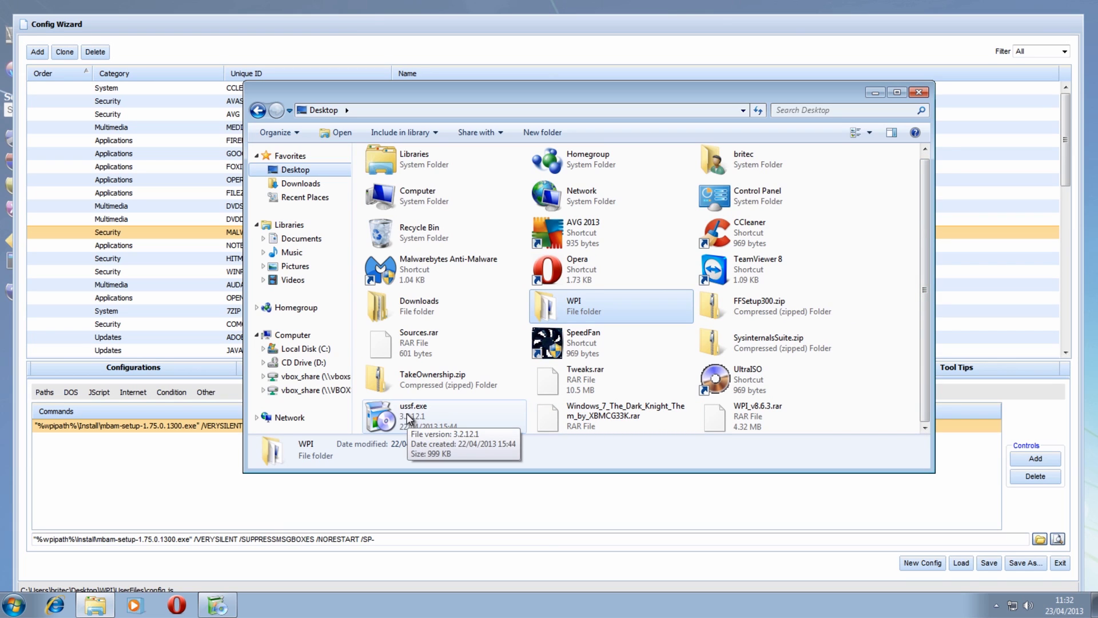
double_click(409, 421)
left_click(584, 314)
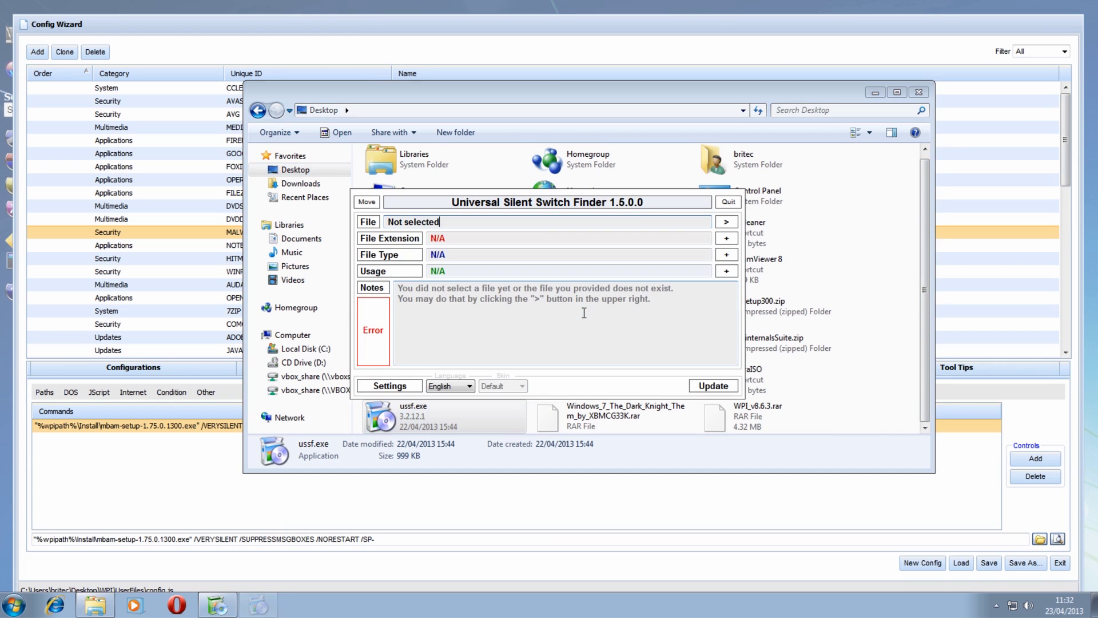
Load audacity-win-2.0.3.exe from the WPI Install folder for analysis of its silent switches
left_click(727, 224)
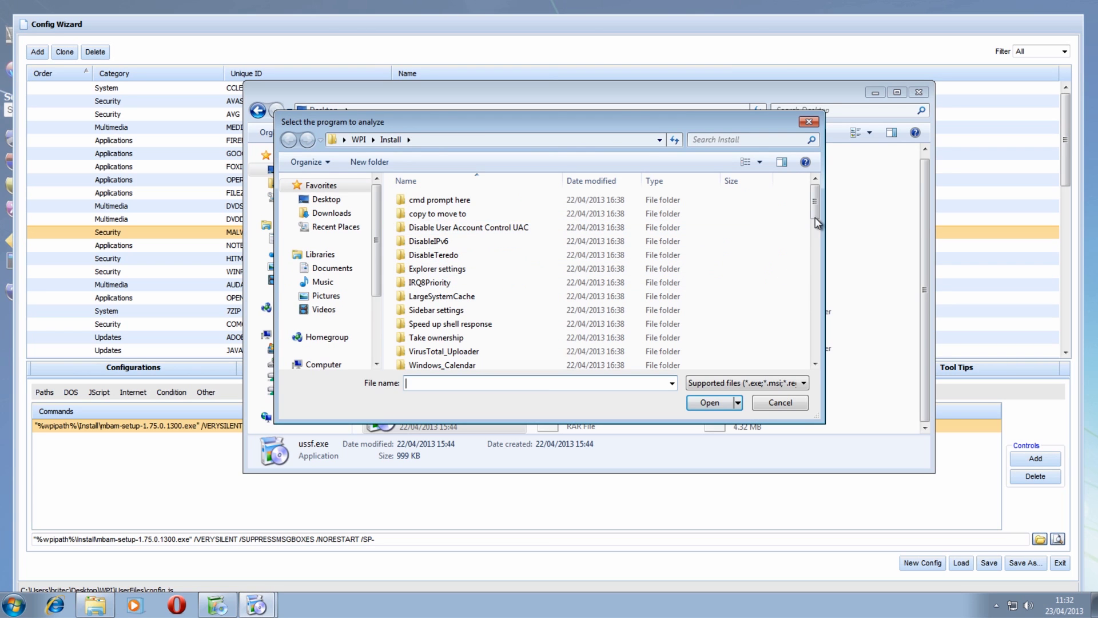
left_click_drag(816, 203, 814, 251)
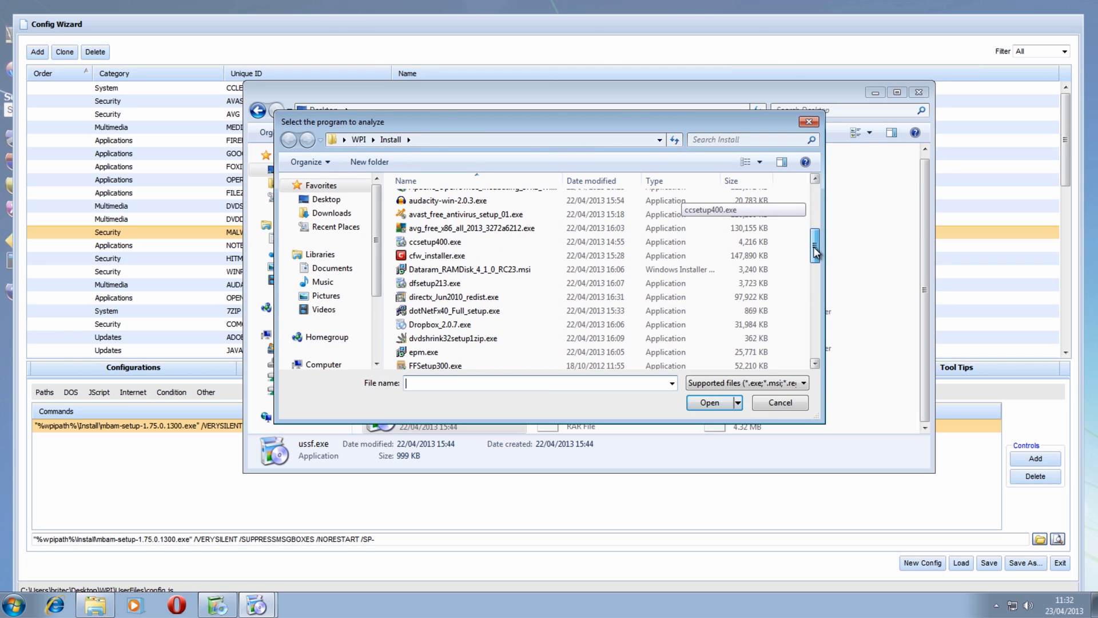
left_click(457, 201)
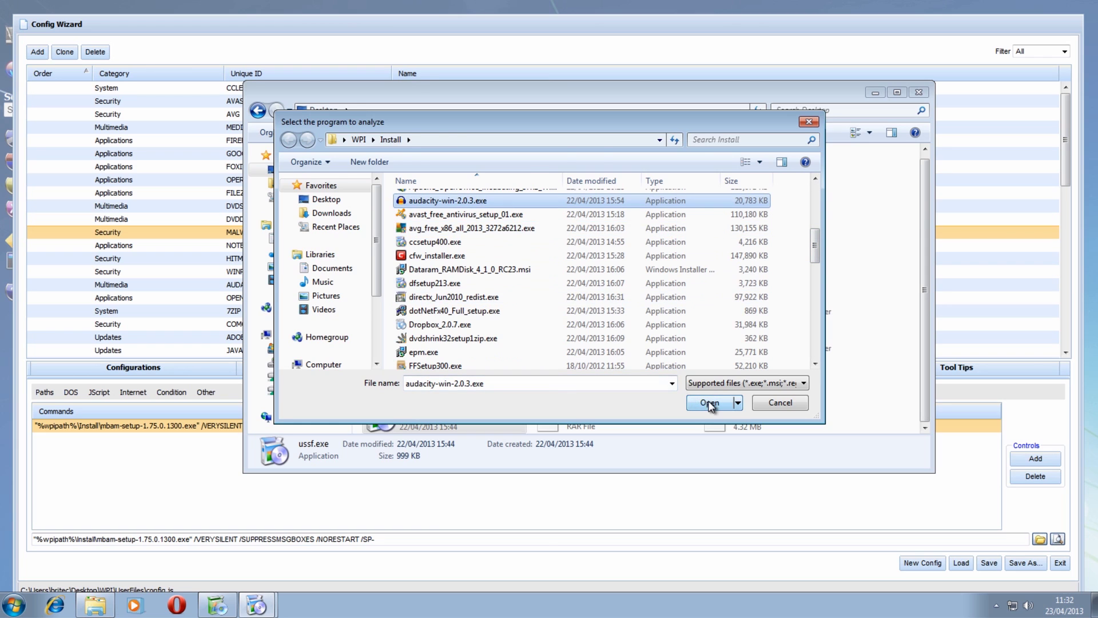
left_click(709, 404)
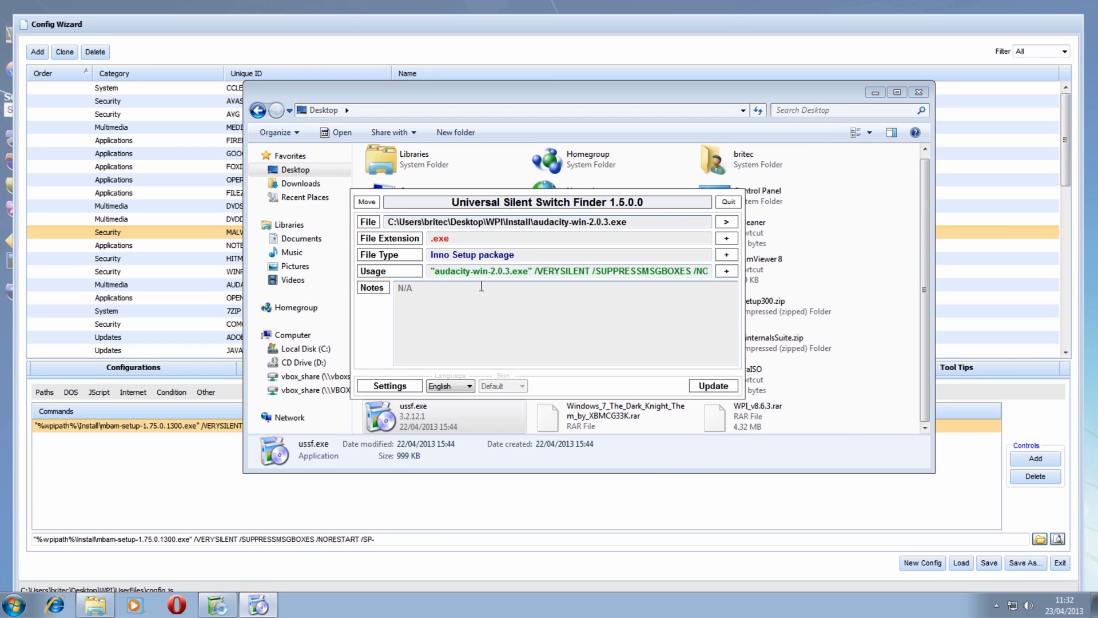
Copy the full usage string for audacity-win-2.0.3.exe to the clipboard
left_click(432, 271)
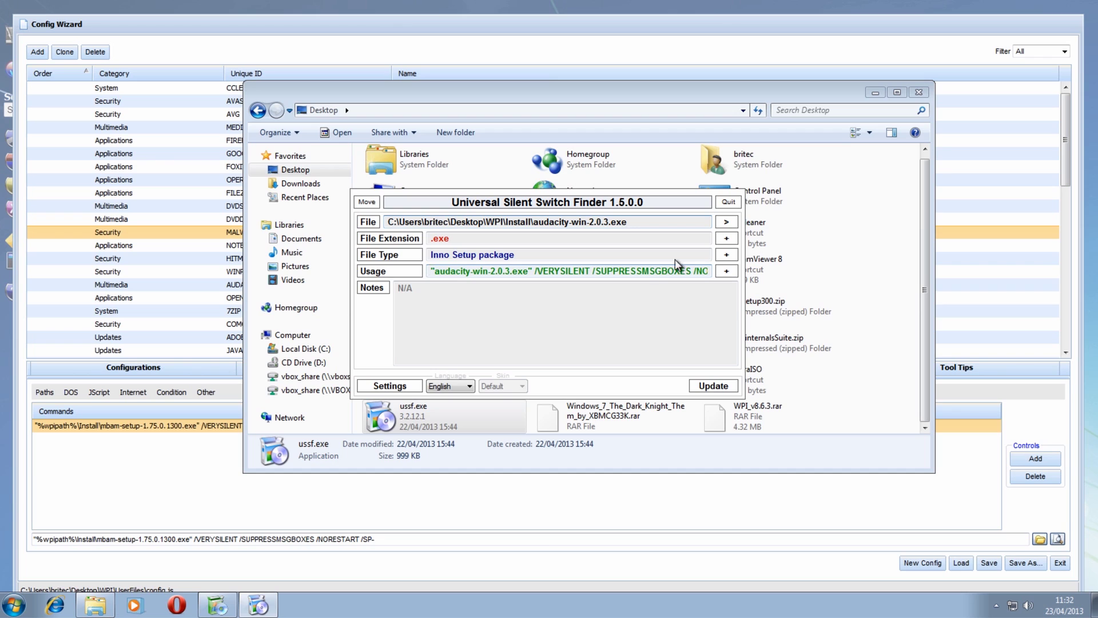
left_click_drag(432, 270, 712, 274)
key("ctrl+c")
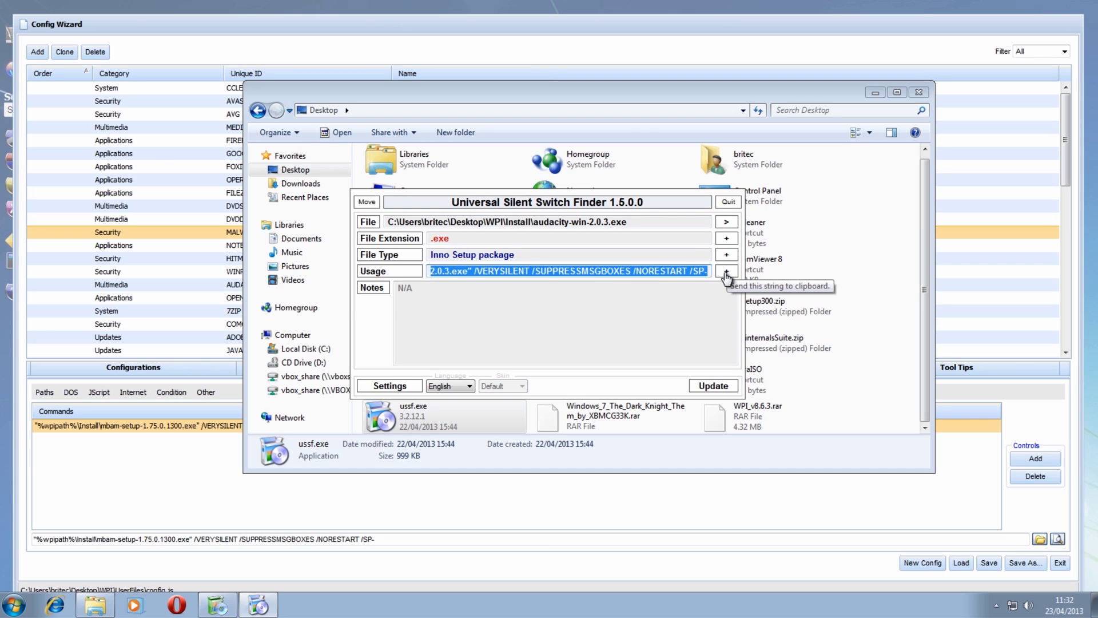
left_click(727, 271)
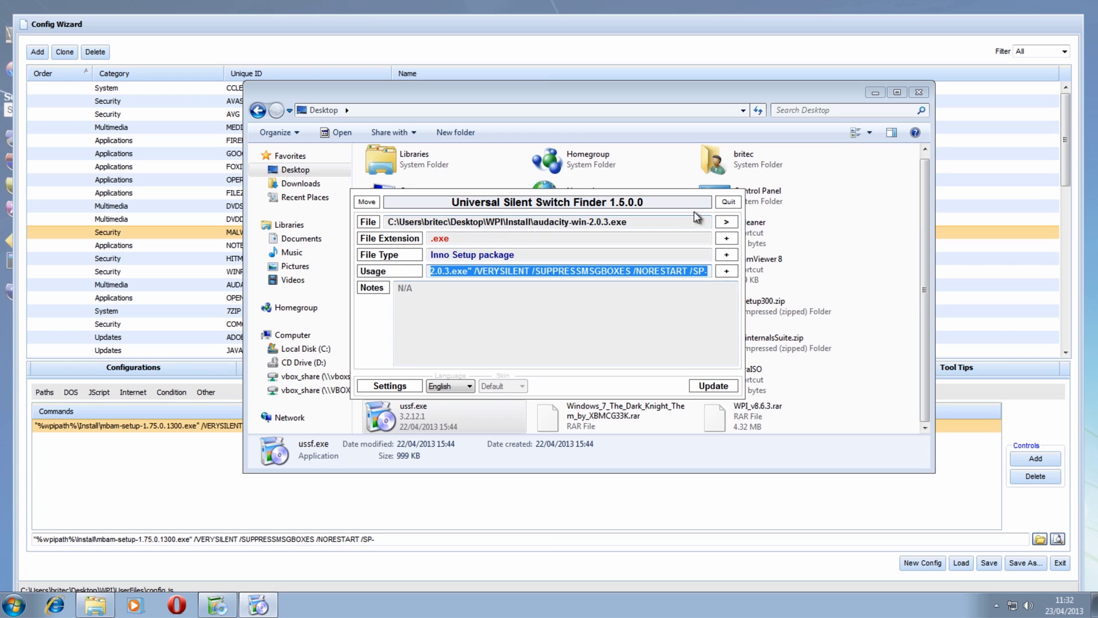
Return to the Config Wizard and append the copied usage string to the Audacity entry's install command
left_click(217, 29)
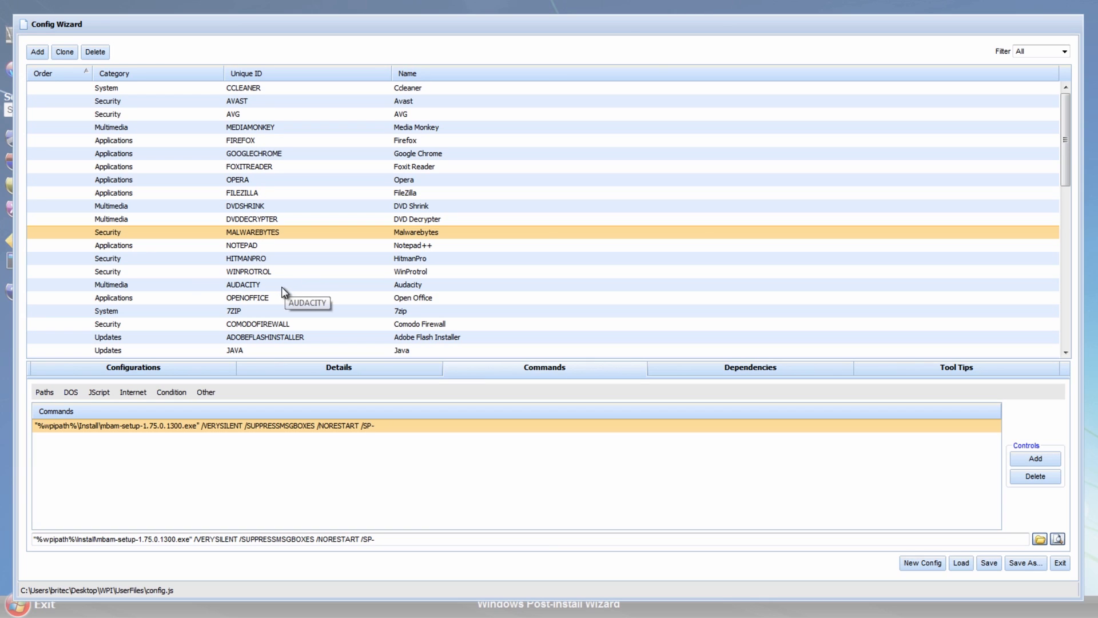
left_click(242, 285)
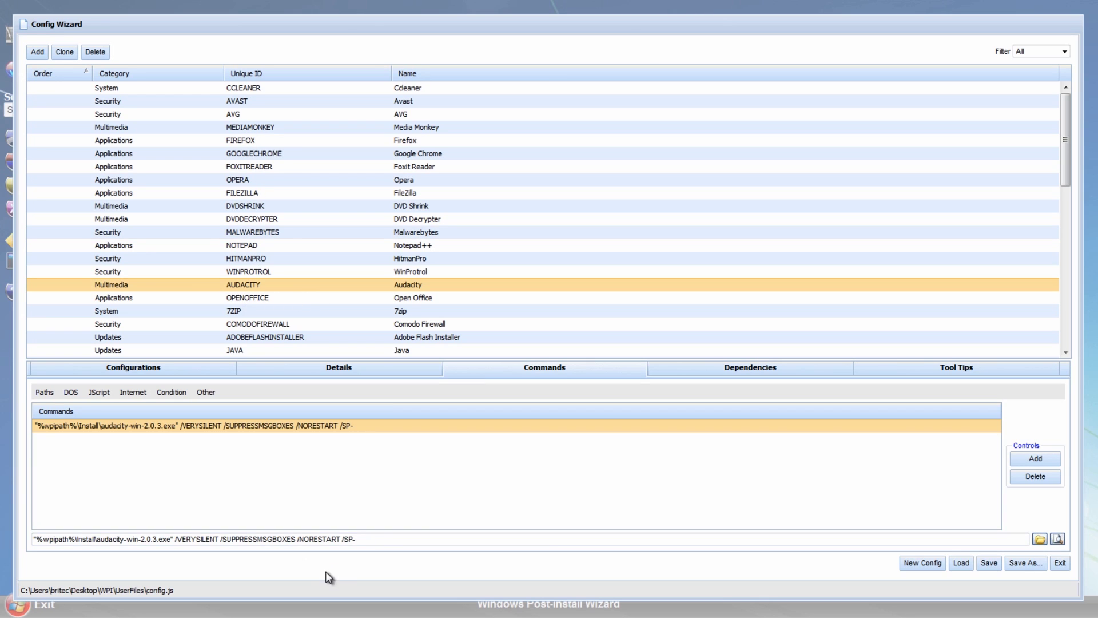
left_click(373, 540)
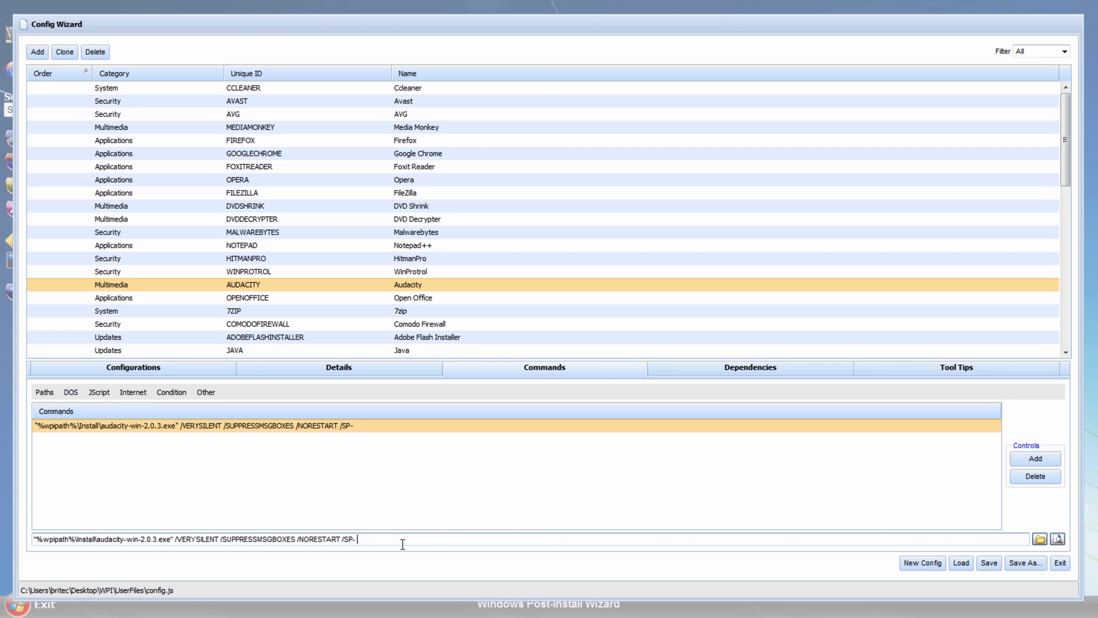
key("ctrl+v")
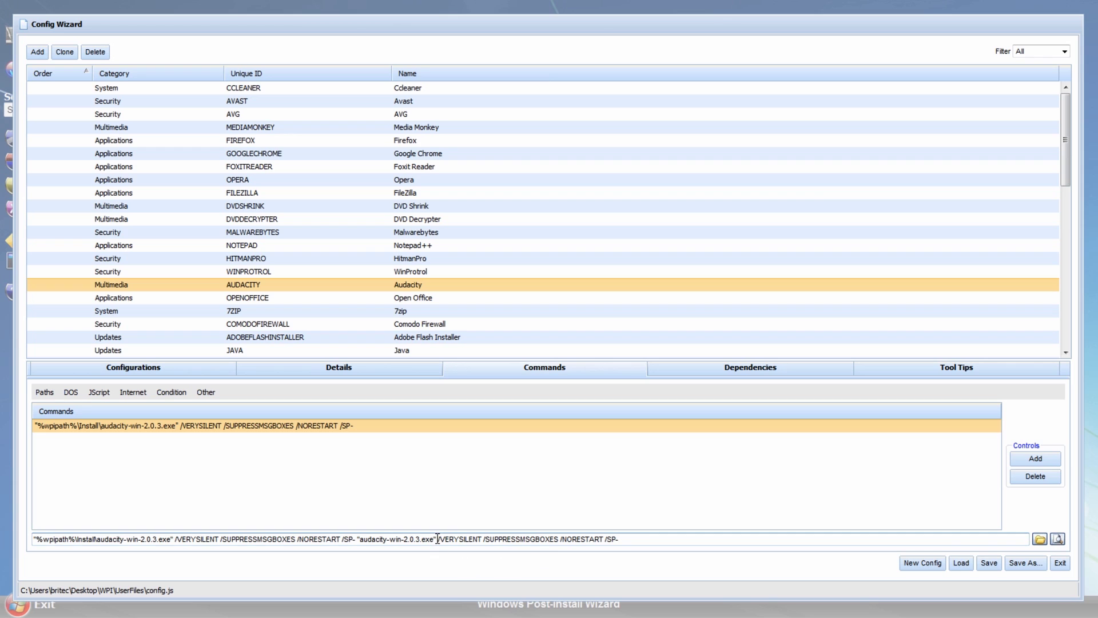
Delete the duplicate quoted file name "audacity-win-2.0.3.exe" from the pasted part of the Audacity command
key("BackSpace")
key("BackSpace")
key("BackSpace")
key("BackSpace")
key("BackSpace")
key("BackSpace")
key("BackSpace")
key("BackSpace")
key("BackSpace")
key("BackSpace")
key("BackSpace")
key("BackSpace")
key("BackSpace")
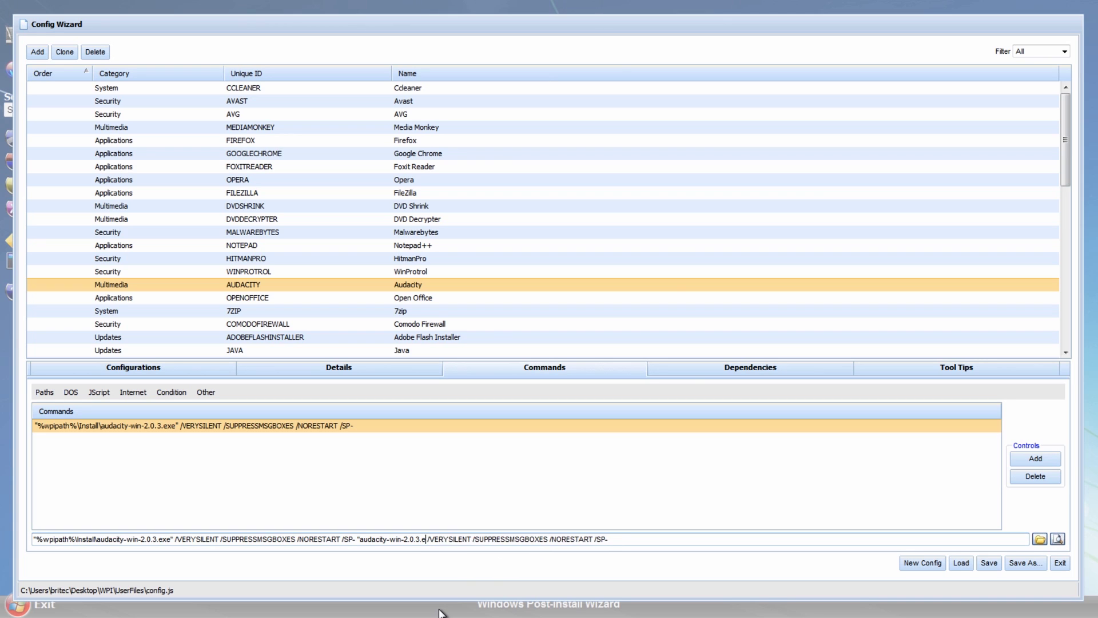
key("BackSpace")
key("BackSpace")
key("BackSpace")
key("BackSpace")
key("BackSpace")
key("BackSpace")
key("BackSpace")
key("BackSpace")
key("BackSpace")
key("BackSpace")
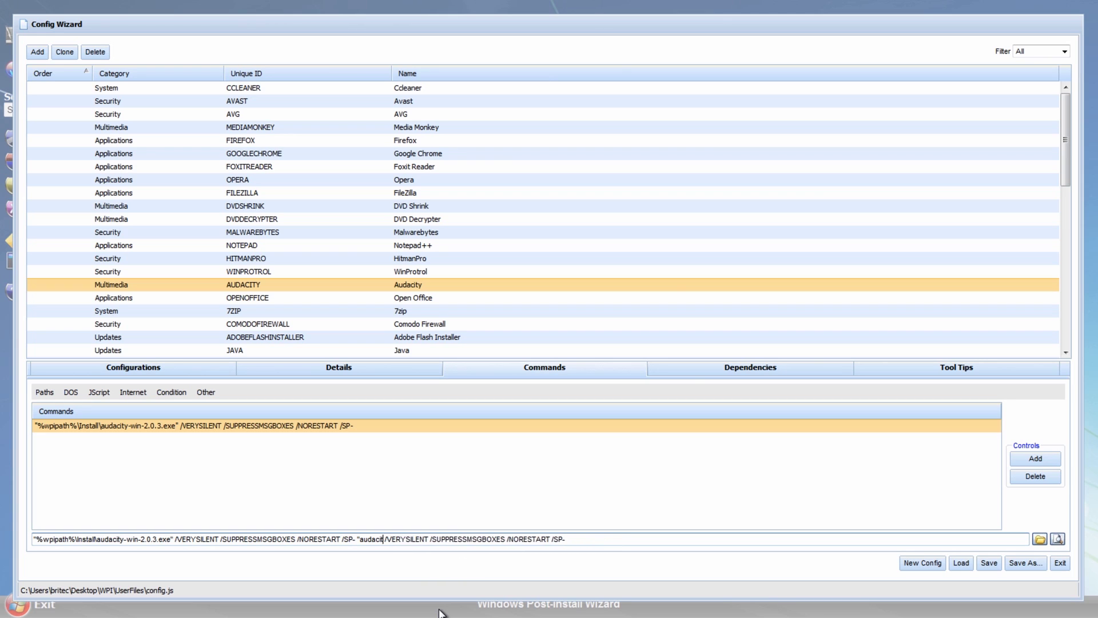
key("BackSpace")
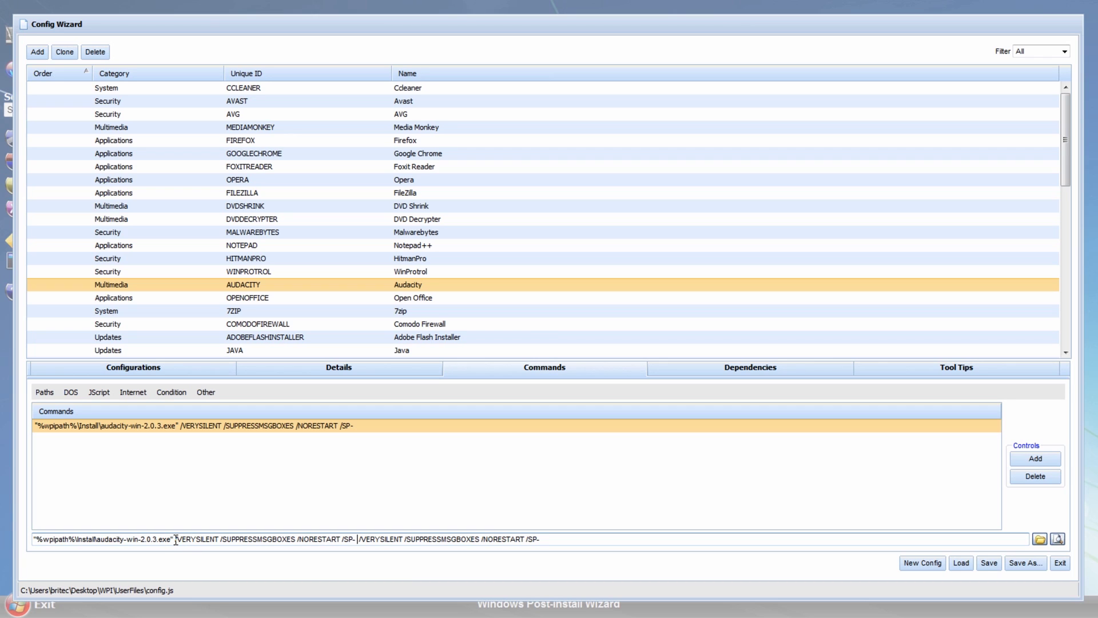
Delete the remaining pasted switches from the end of the Audacity command
key("BackSpace")
key("BackSpace")
key("BackSpace")
key("BackSpace")
key("BackSpace")
key("BackSpace")
key("BackSpace")
key("BackSpace")
key("BackSpace")
key("BackSpace")
key("BackSpace")
key("BackSpace")
key("BackSpace")
key("BackSpace")
key("BackSpace")
key("BackSpace")
key("BackSpace")
key("BackSpace")
key("BackSpace")
key("BackSpace")
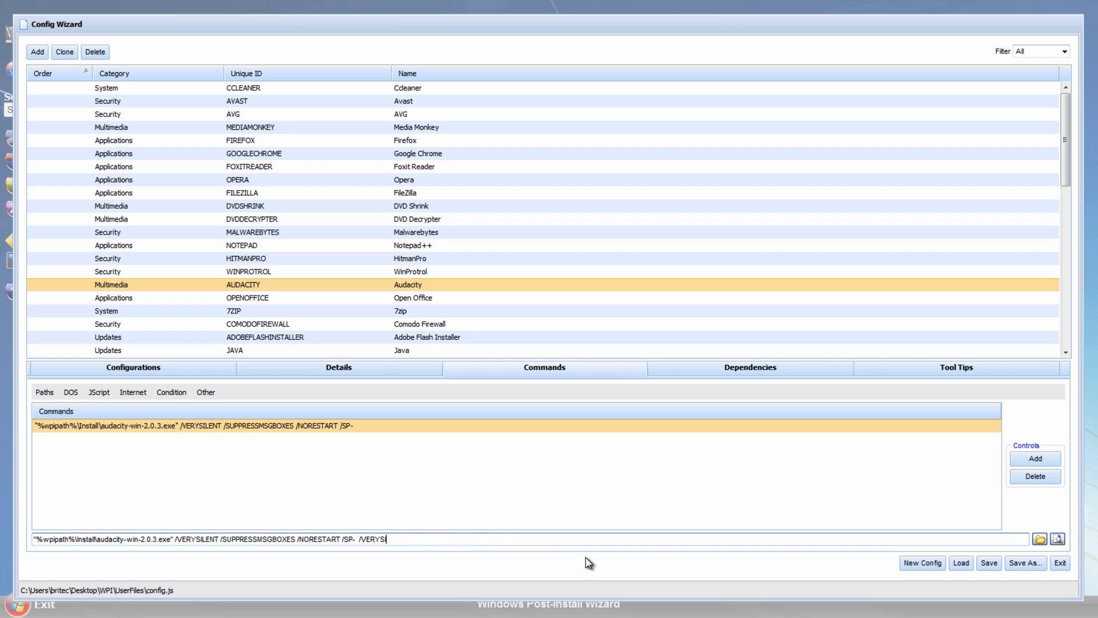
key("BackSpace")
key("BackSpace")
key("BackSpace")
key("BackSpace")
key("BackSpace")
Exit the Config Wizard, discarding the changes, and clear every program selection with Select None
left_click(1061, 566)
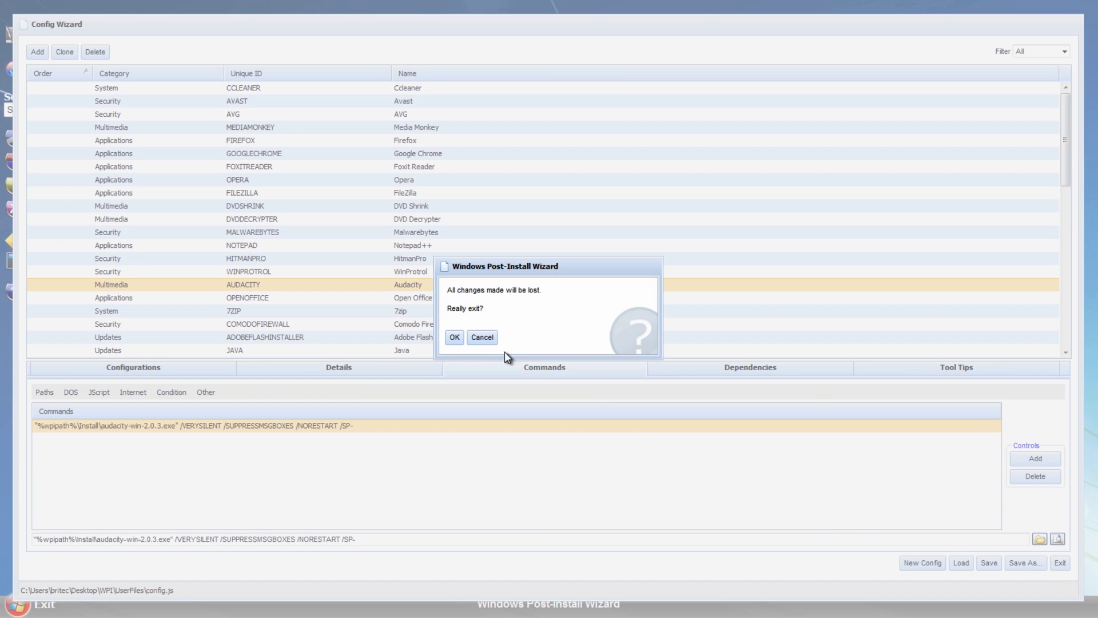
left_click(453, 338)
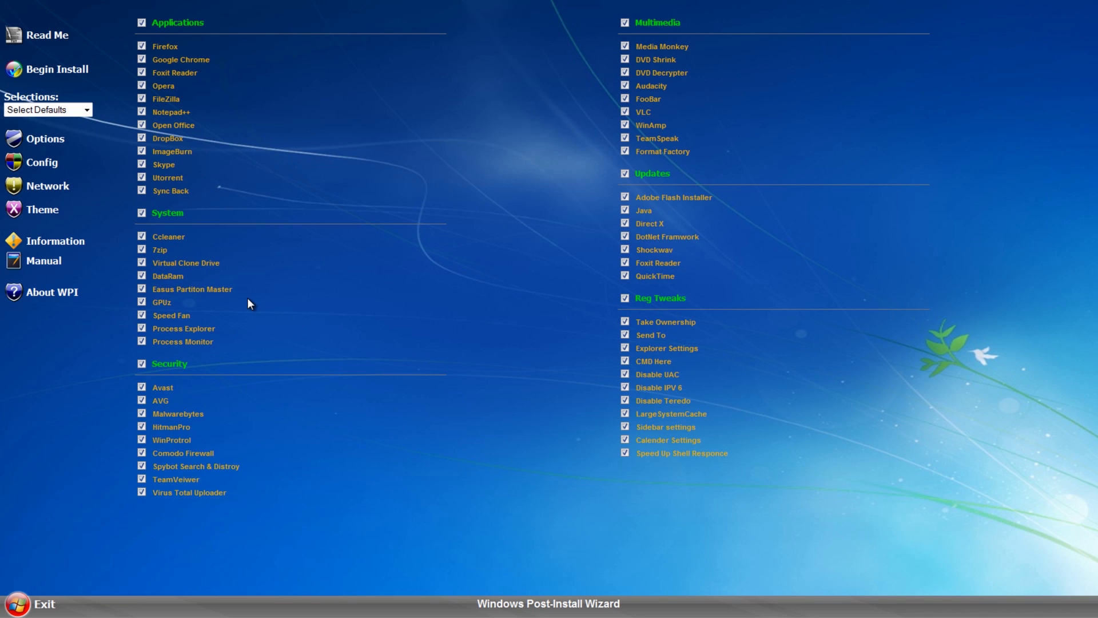
left_click(66, 118)
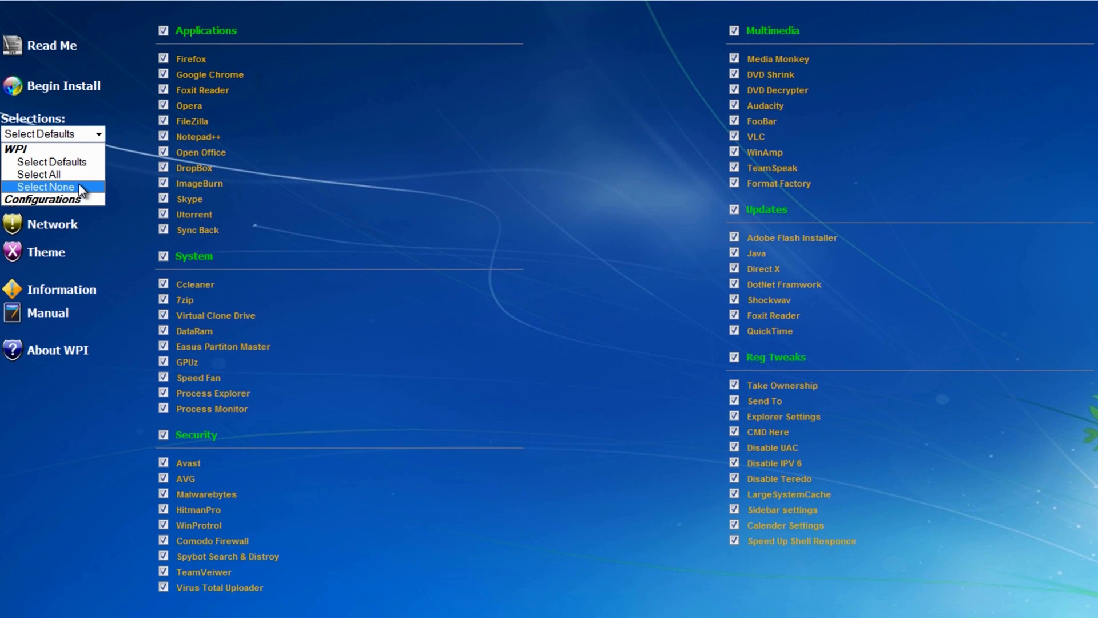
left_click(80, 186)
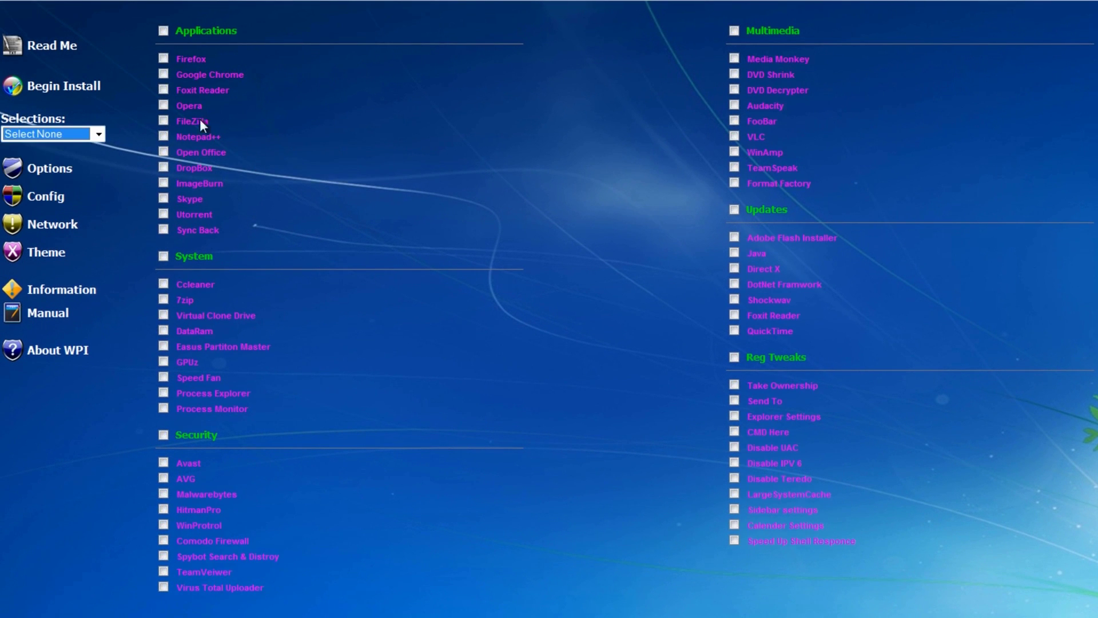
Select Opera and Notepad++ under Applications, and Ccleaner, 7zip, GPUz, Speed Fan, Process Explorer and Process Monitor under System for installation
left_click(163, 105)
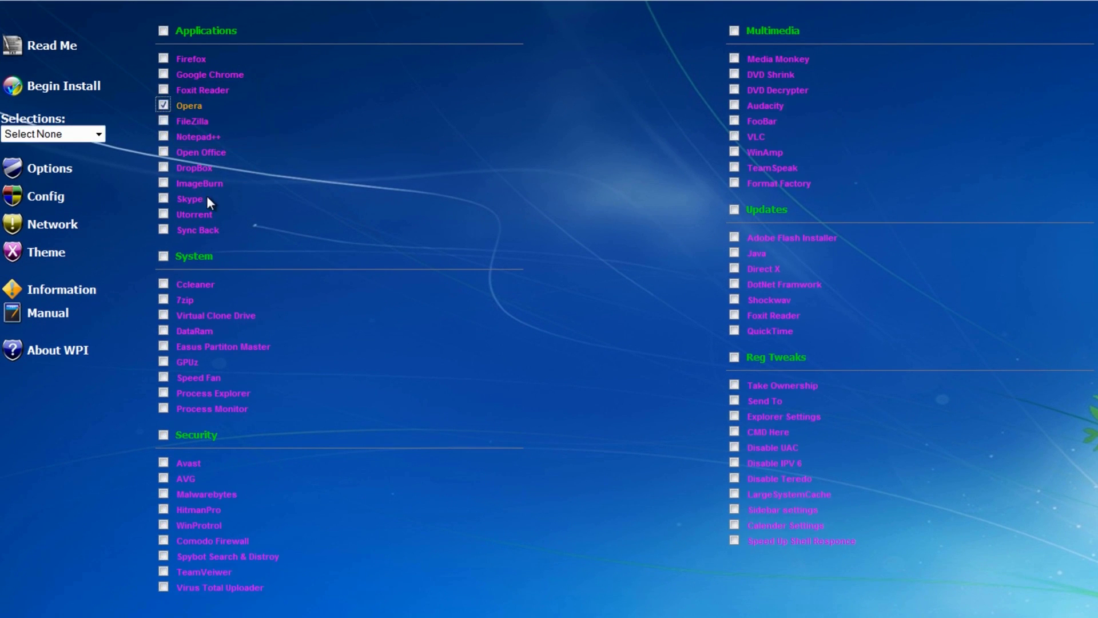
left_click(164, 136)
left_click(163, 299)
left_click(163, 282)
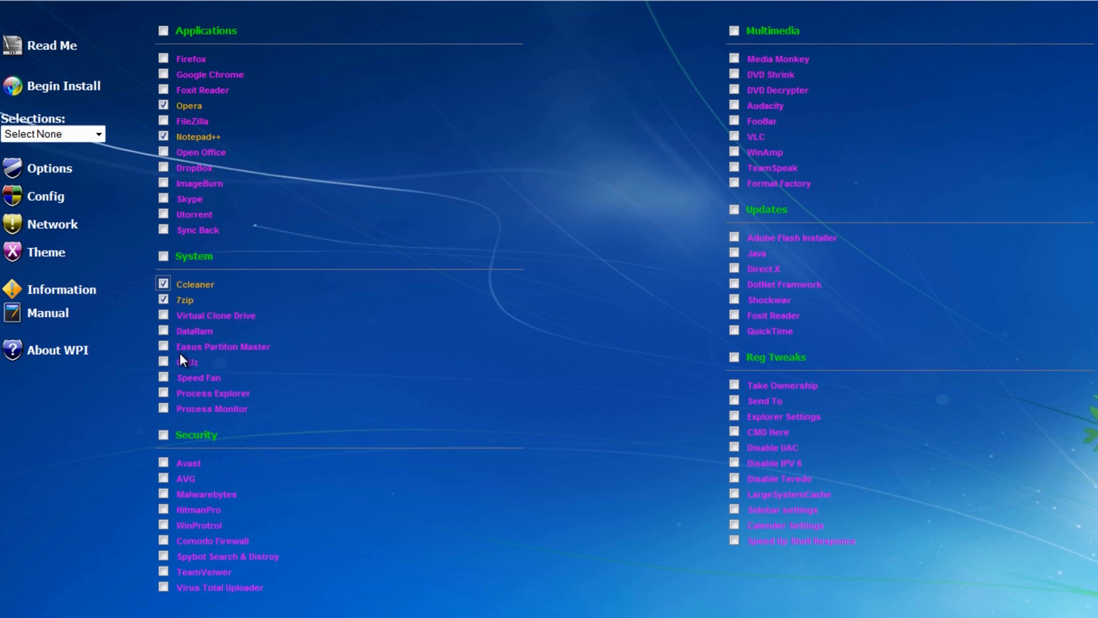
left_click(164, 362)
left_click(164, 377)
left_click(163, 393)
left_click(164, 408)
Select AVG, Malwarebytes, WinProtrol, TeamVeiwer and Virus Total Uploader in the Security category
left_click(162, 478)
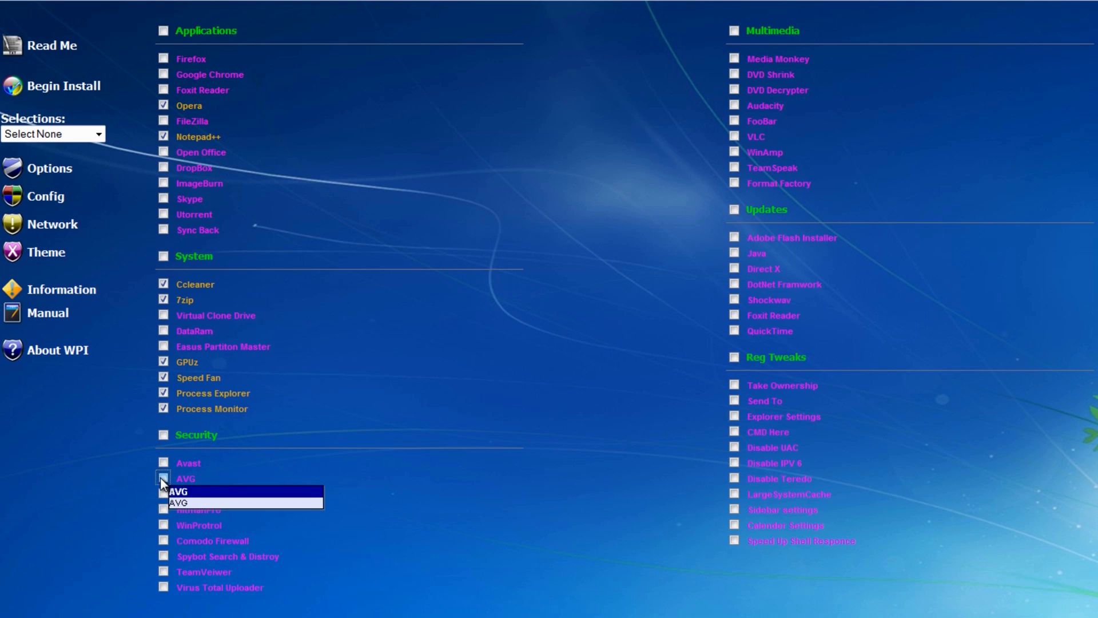
left_click(163, 494)
left_click(164, 523)
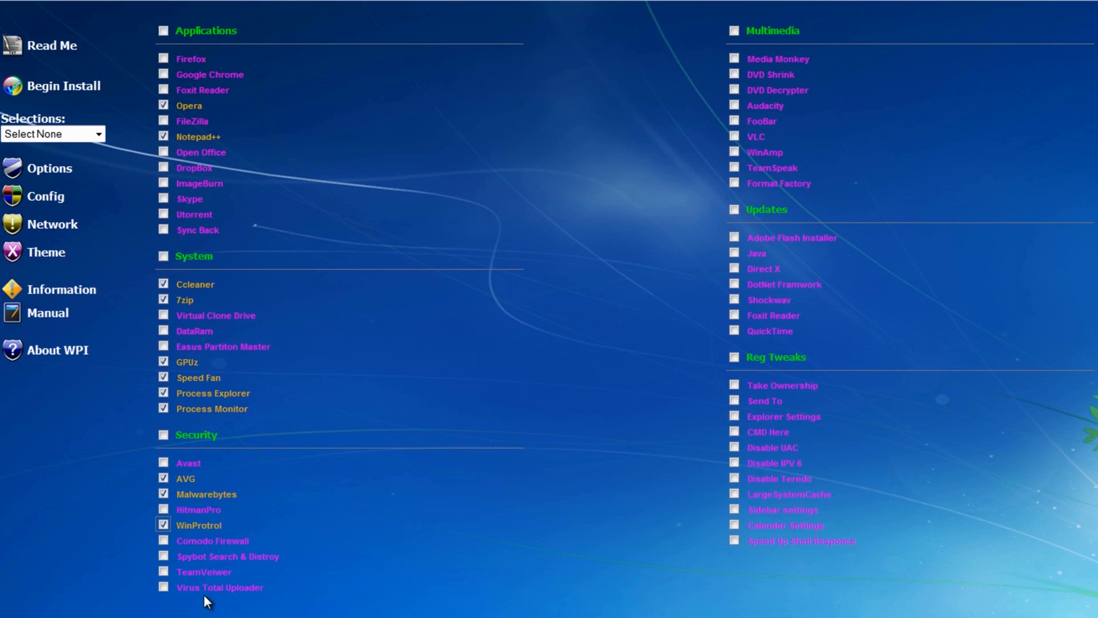
left_click(163, 570)
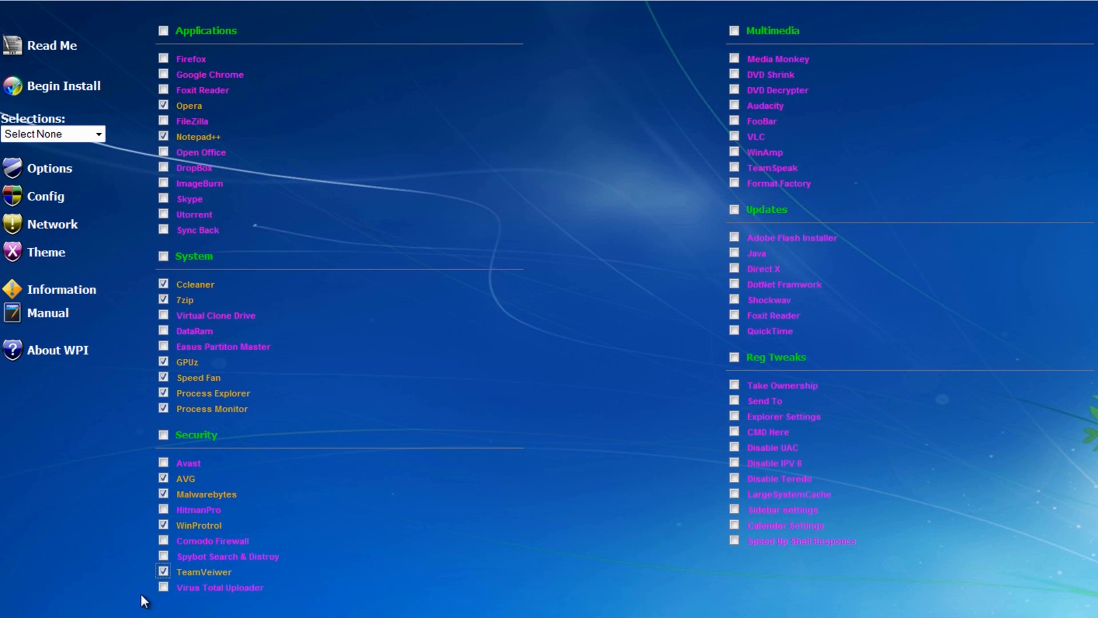
left_click(163, 586)
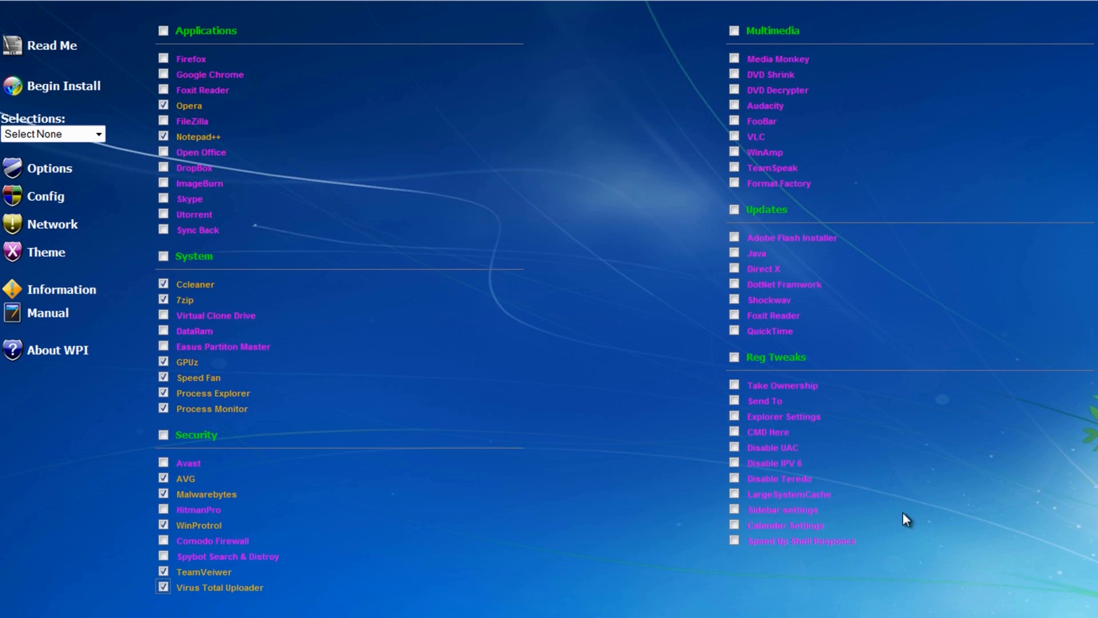
Select the Take Ownership, Send To, Explorer Settings and CMD Here registry tweaks and begin installing all selected items
left_click(735, 384)
left_click(734, 399)
left_click(734, 415)
left_click(735, 432)
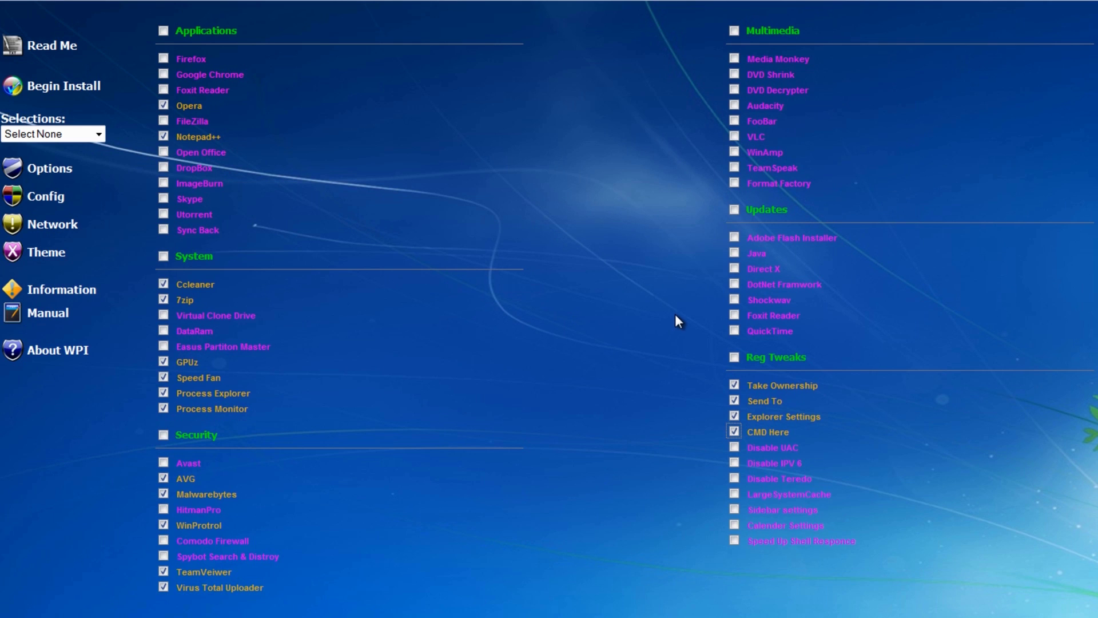
left_click(48, 87)
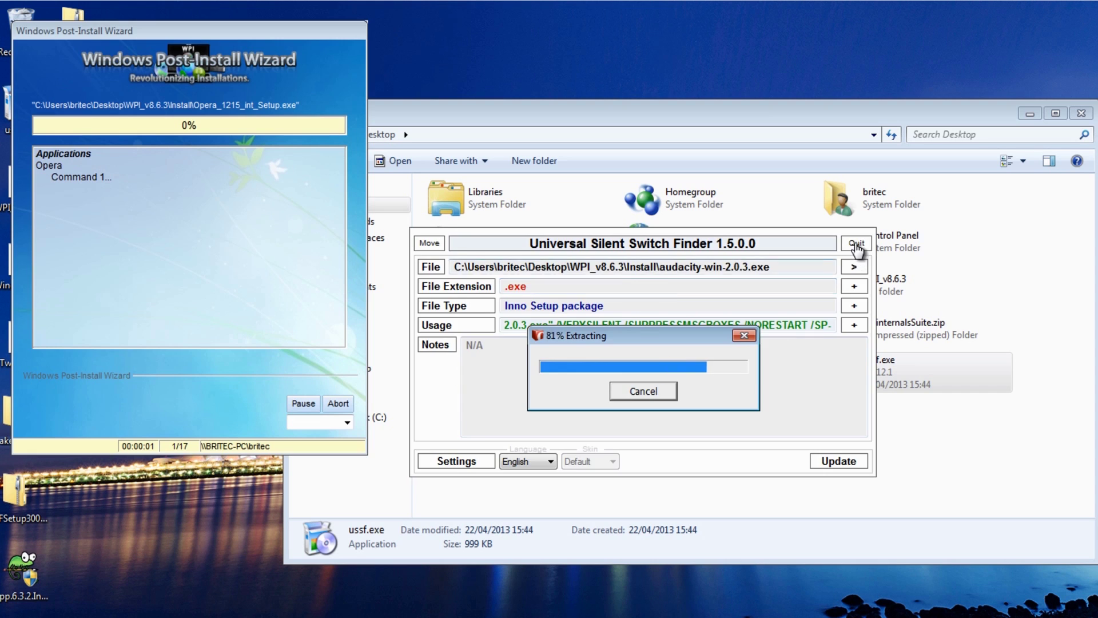
Close Universal Silent Switch Finder and the desktop folder window, and accept the terms to install Opera 12.15
left_click(856, 245)
left_click(1081, 112)
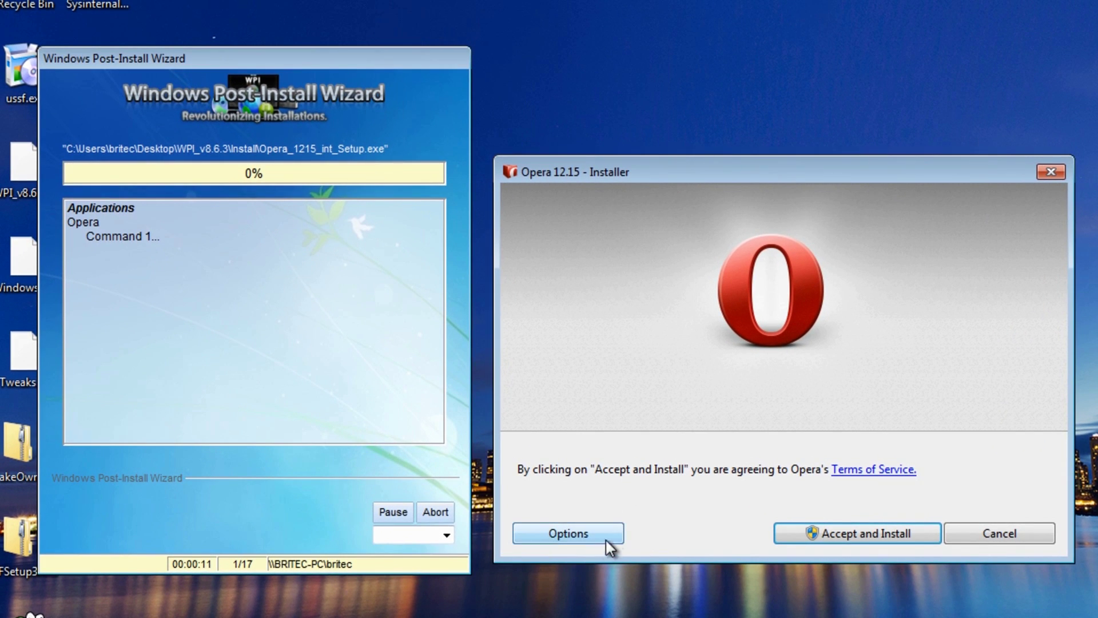
left_click(851, 533)
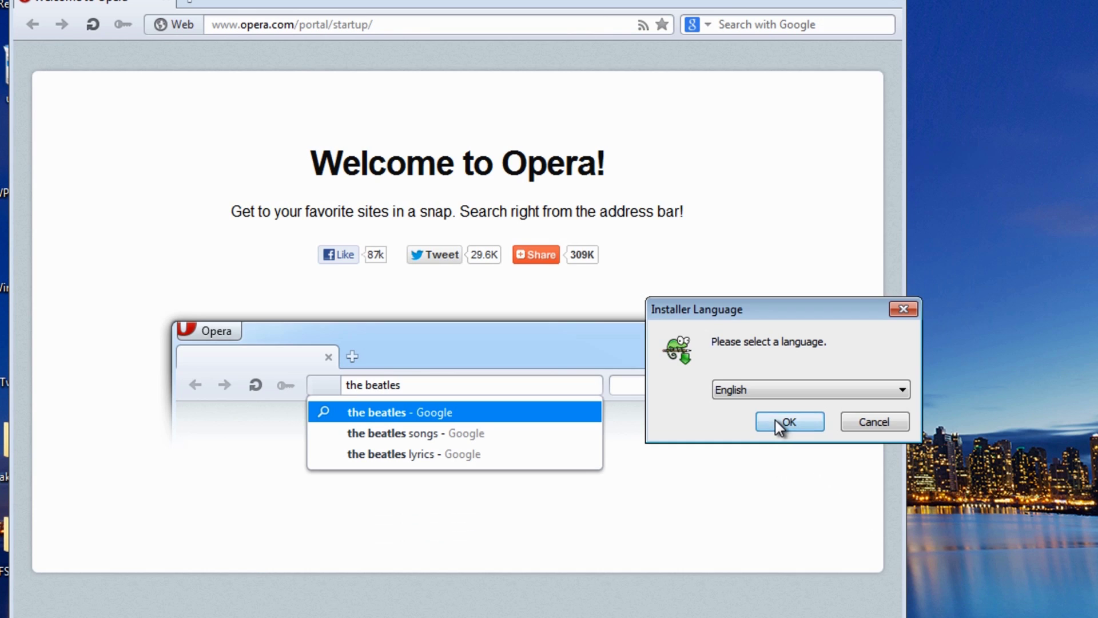
Install Notepad++ v6.3.2 in English, accepting the license and keeping the default folder and components, and finish its setup
left_click(778, 421)
left_click(890, 533)
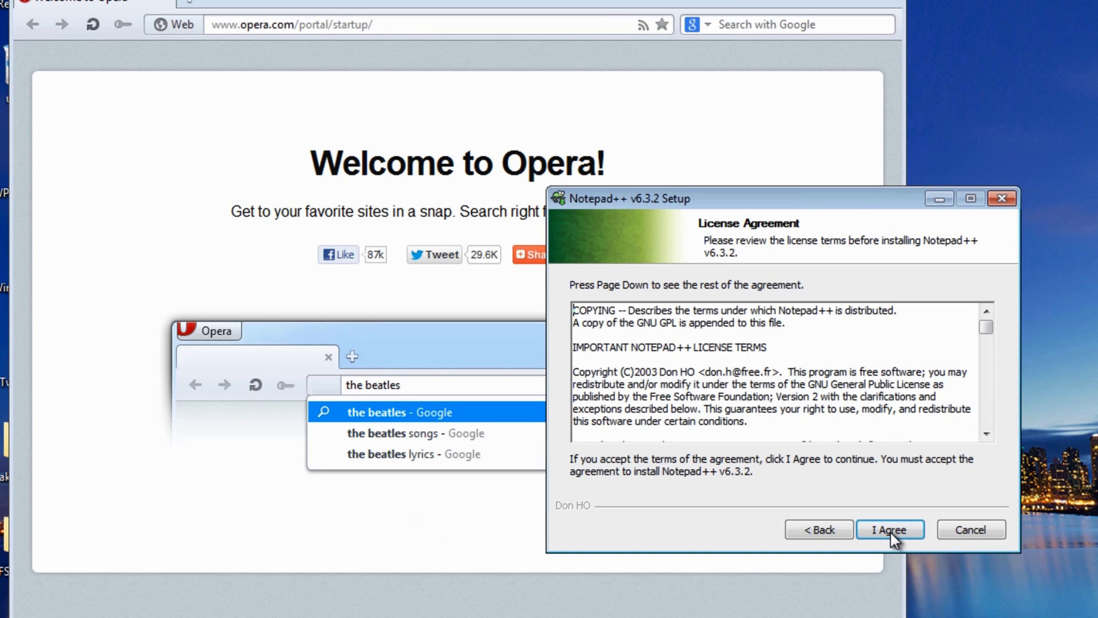
left_click(891, 533)
left_click(891, 533)
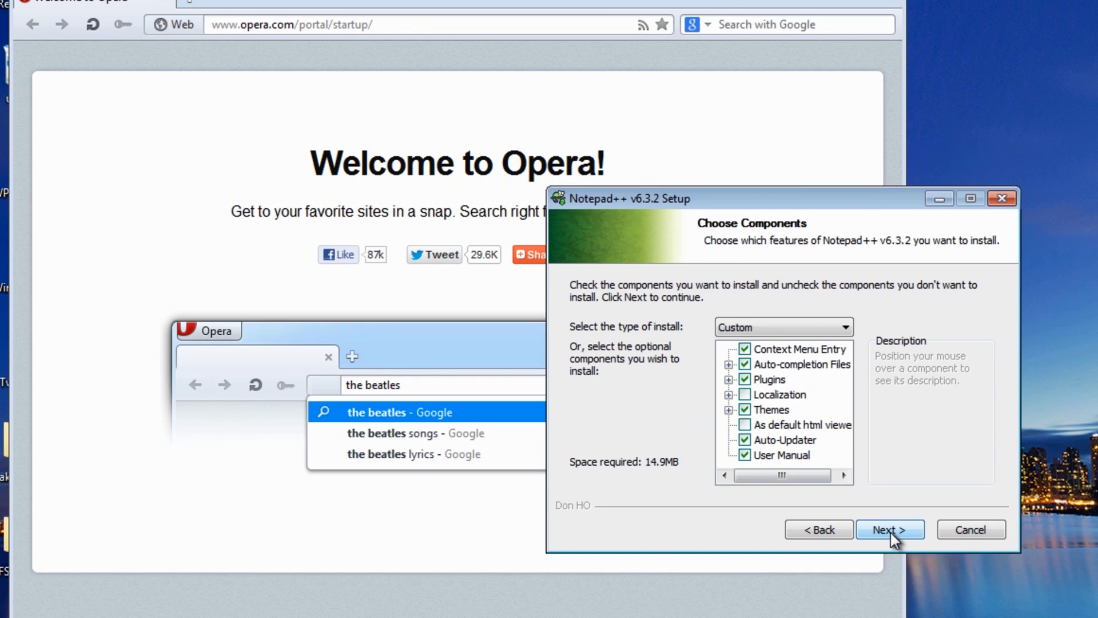
left_click(890, 533)
left_click(891, 533)
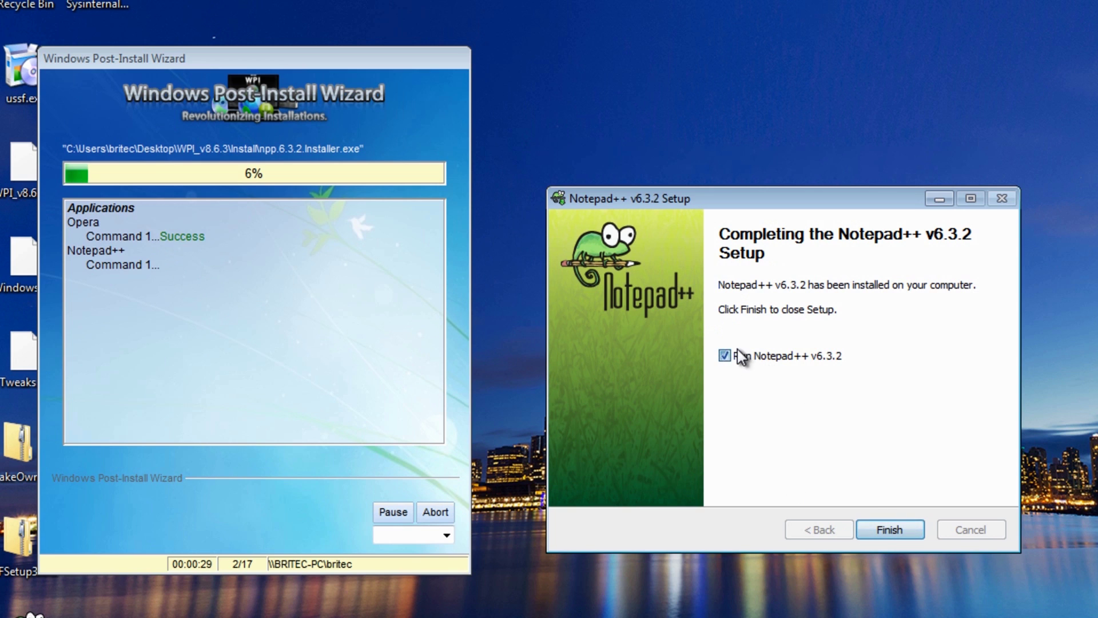
left_click(887, 527)
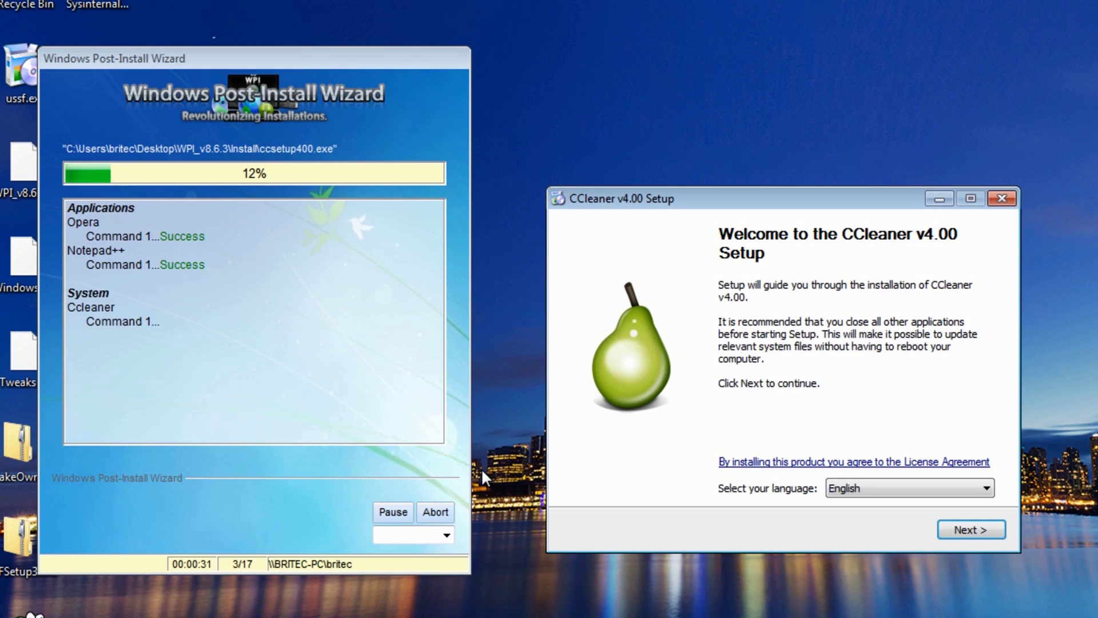
Install CCleaner v4.00 with the default options, declining Google Chrome, and finish its setup without running CCleaner
left_click(981, 531)
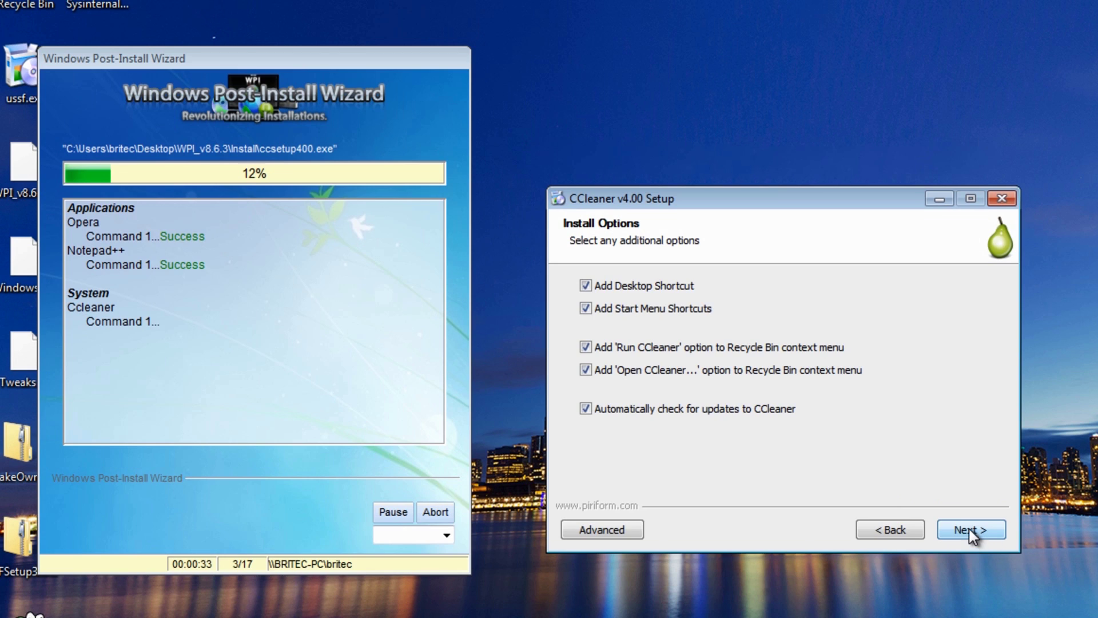
left_click(970, 529)
left_click(599, 435)
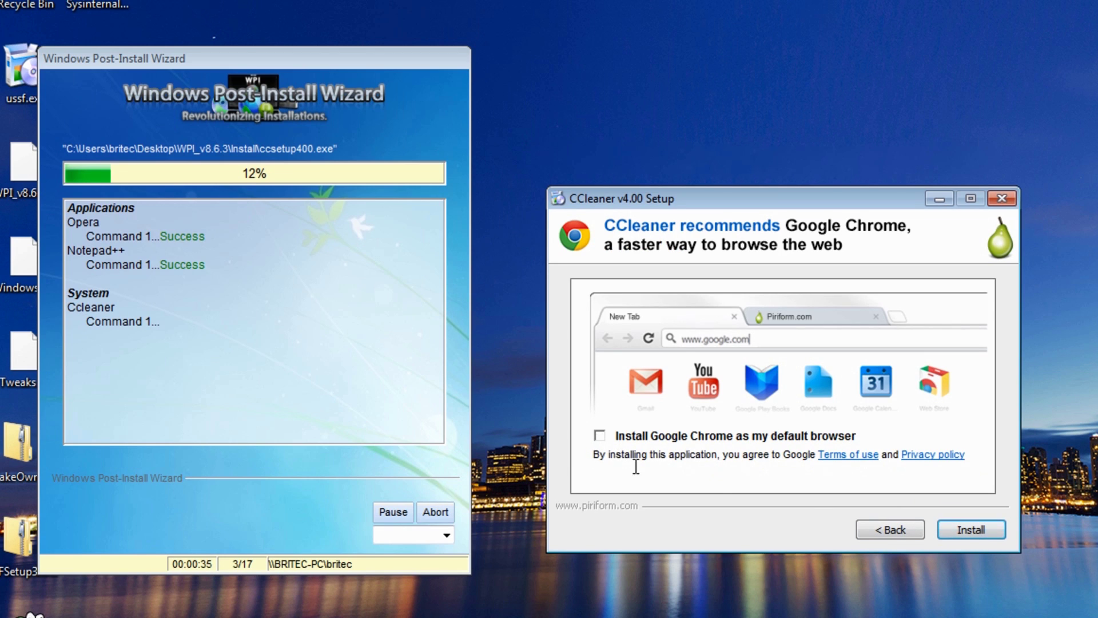
left_click(1000, 529)
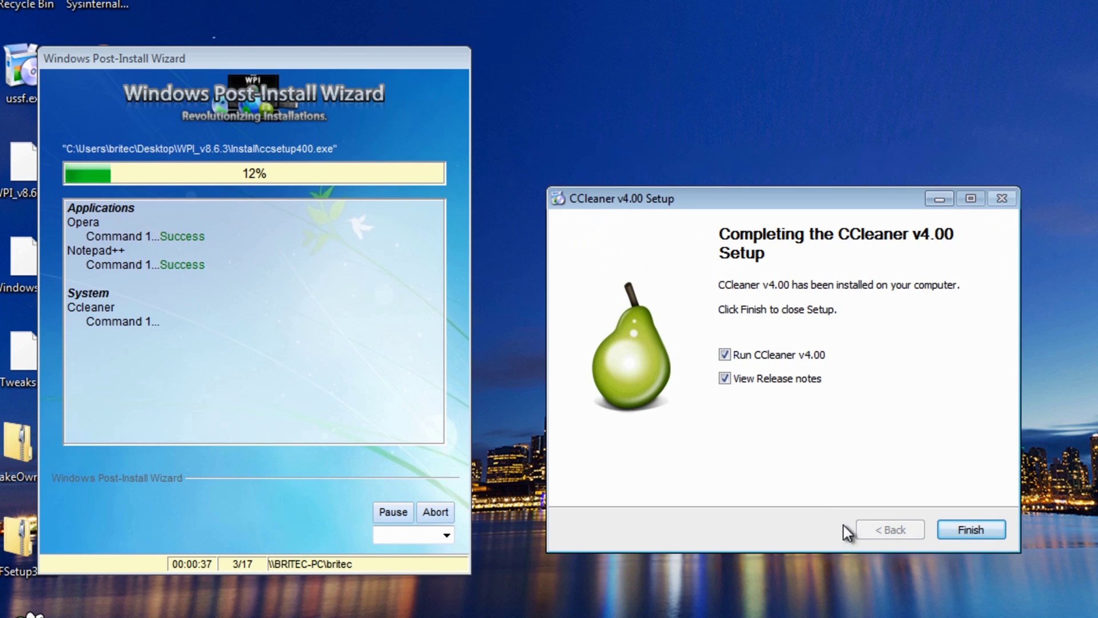
left_click(725, 355)
left_click(975, 529)
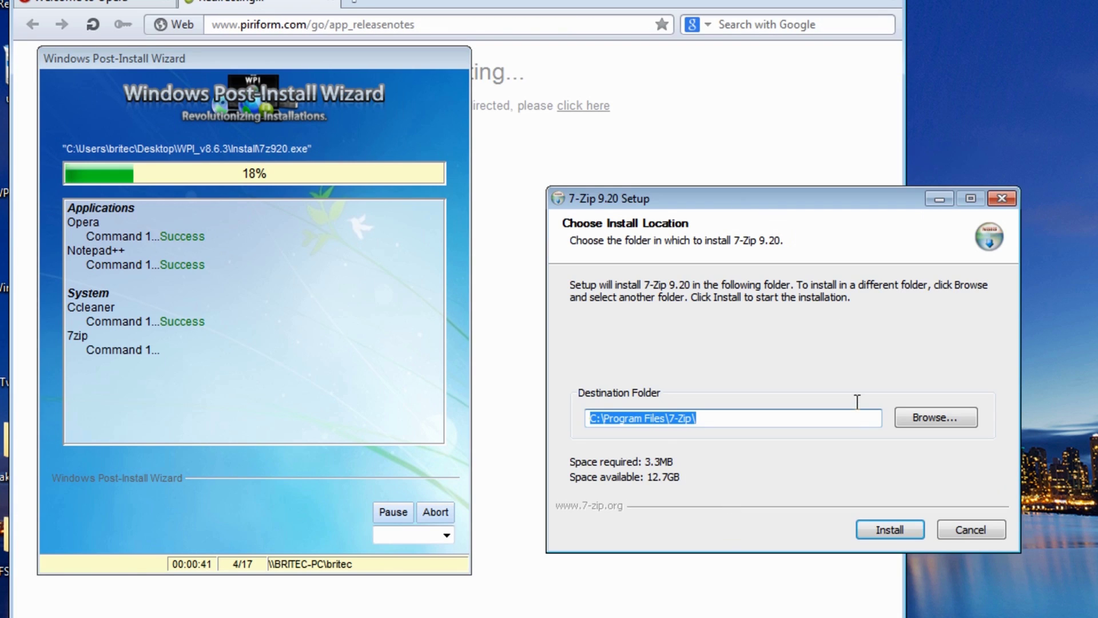
Install 7-Zip 9.20 in C:\Program Files\7-Zip\ and install TechPowerUp GPU-Z with only the Start Menu shortcuts as an optional component
left_click(898, 526)
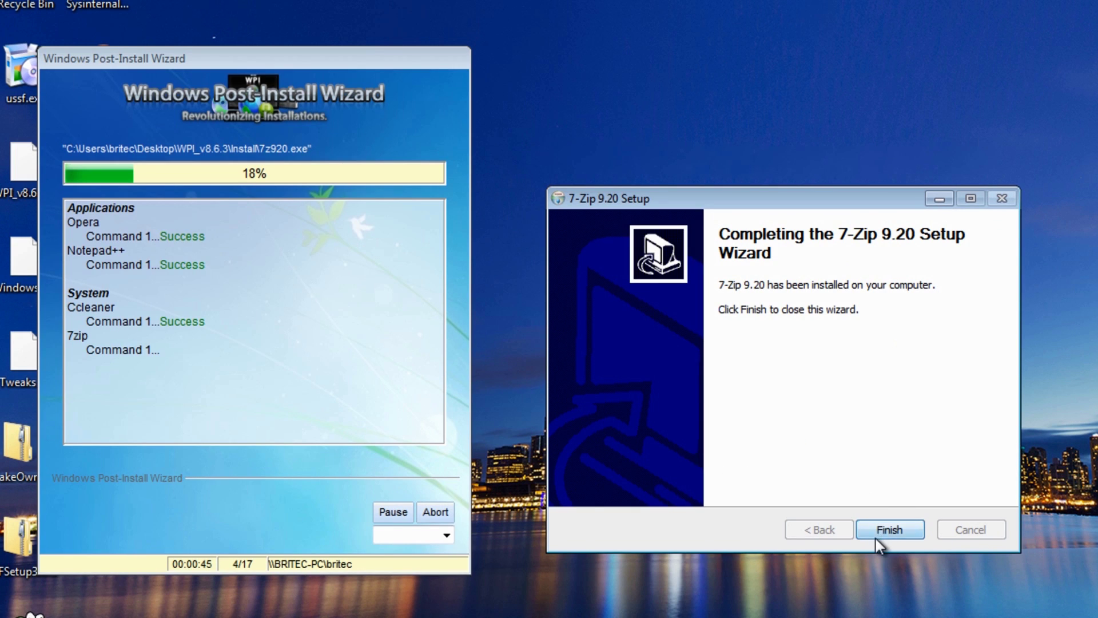
left_click(884, 530)
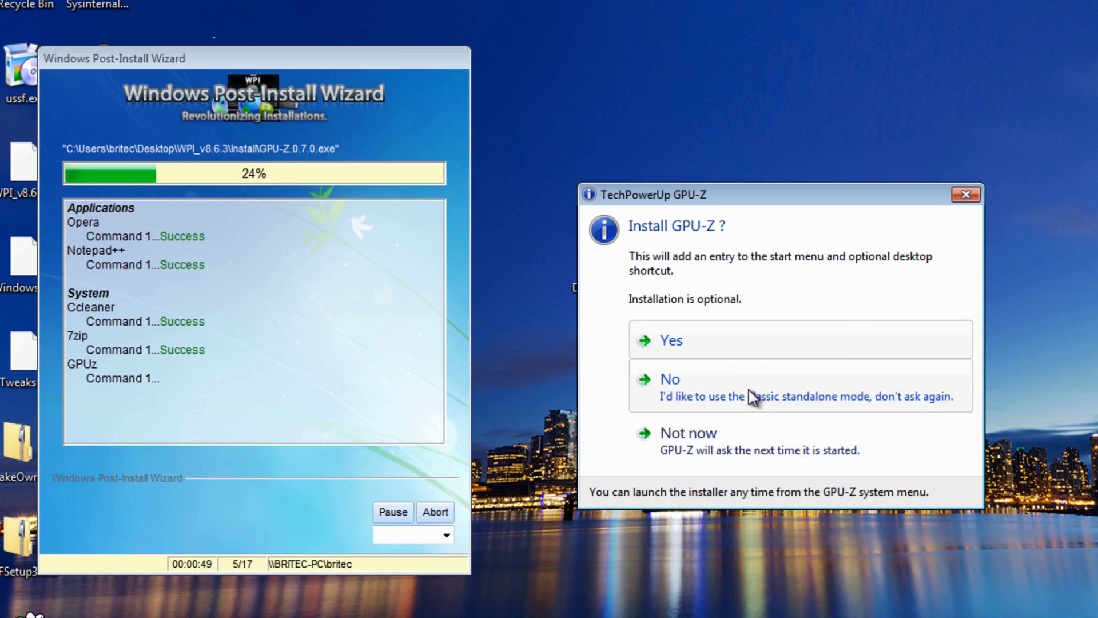
left_click(704, 335)
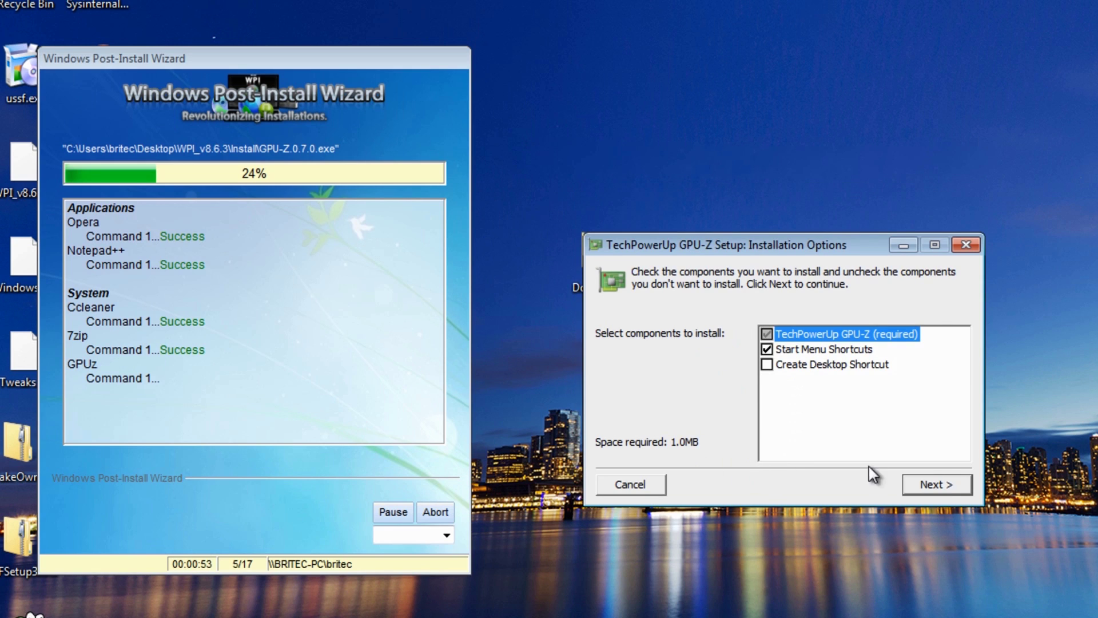
left_click(939, 488)
left_click(941, 489)
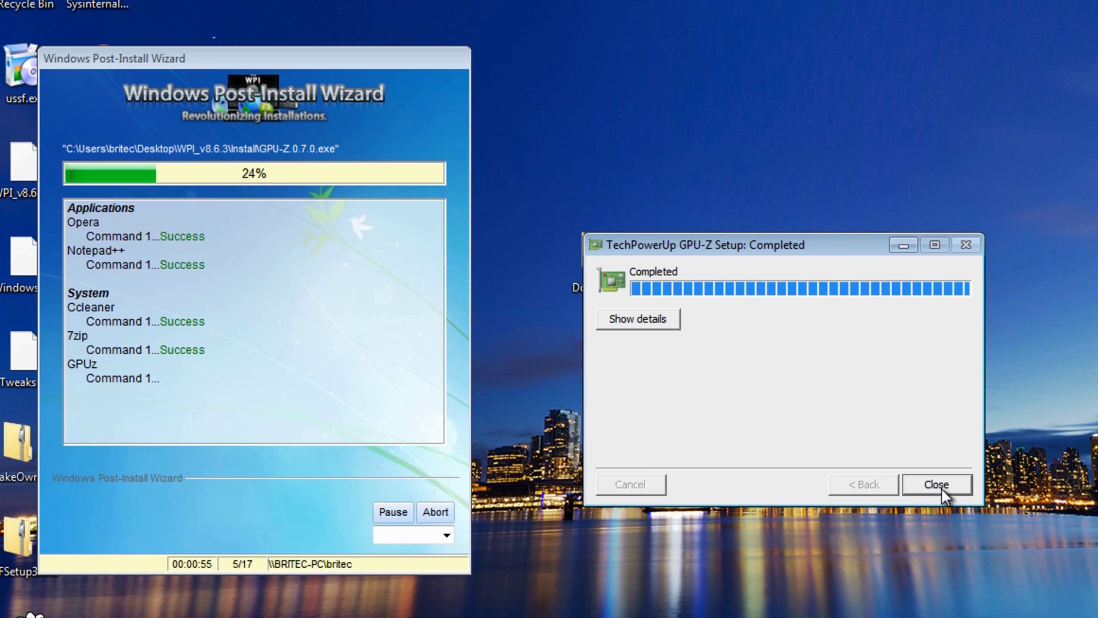
left_click(937, 485)
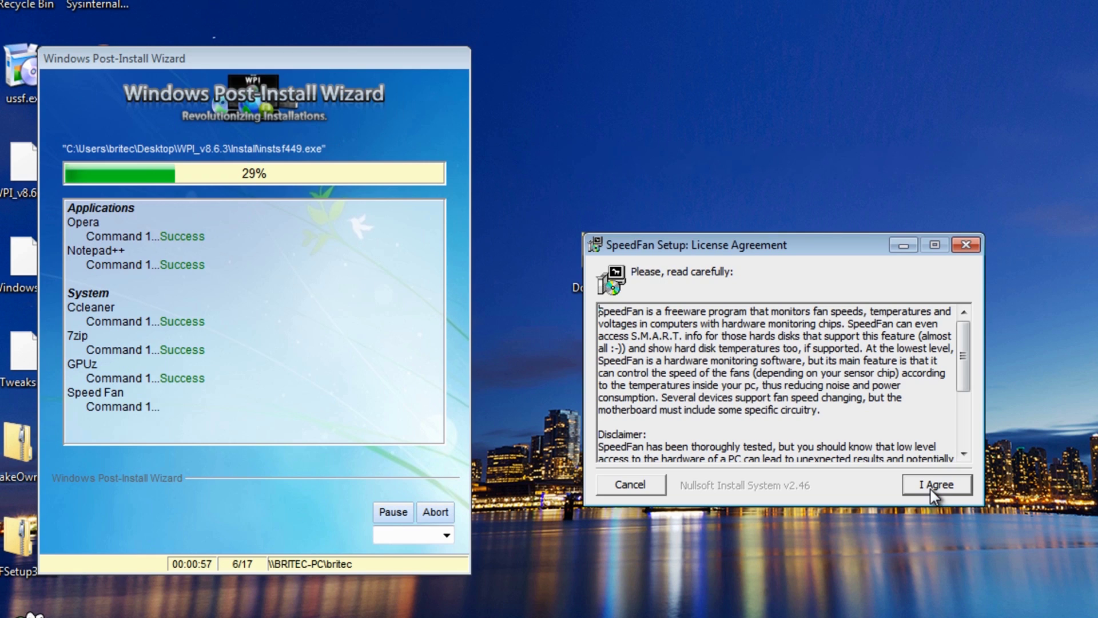
Install SpeedFan with all components in C:\Program Files\SpeedFan, accepting its license agreement, and close the completed setup
left_click(921, 488)
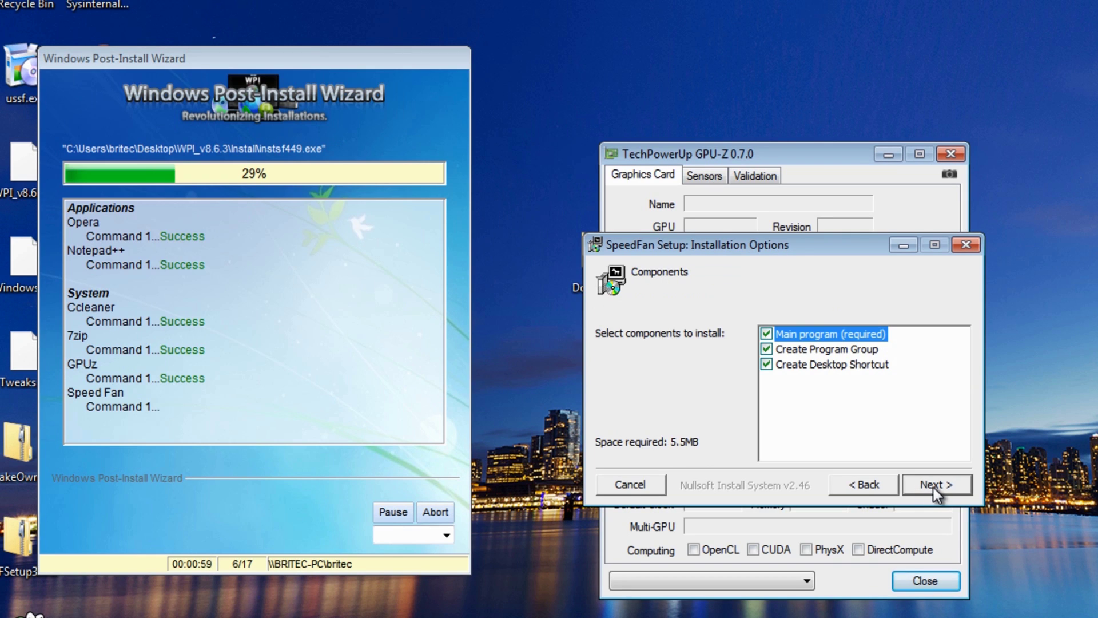
left_click(935, 487)
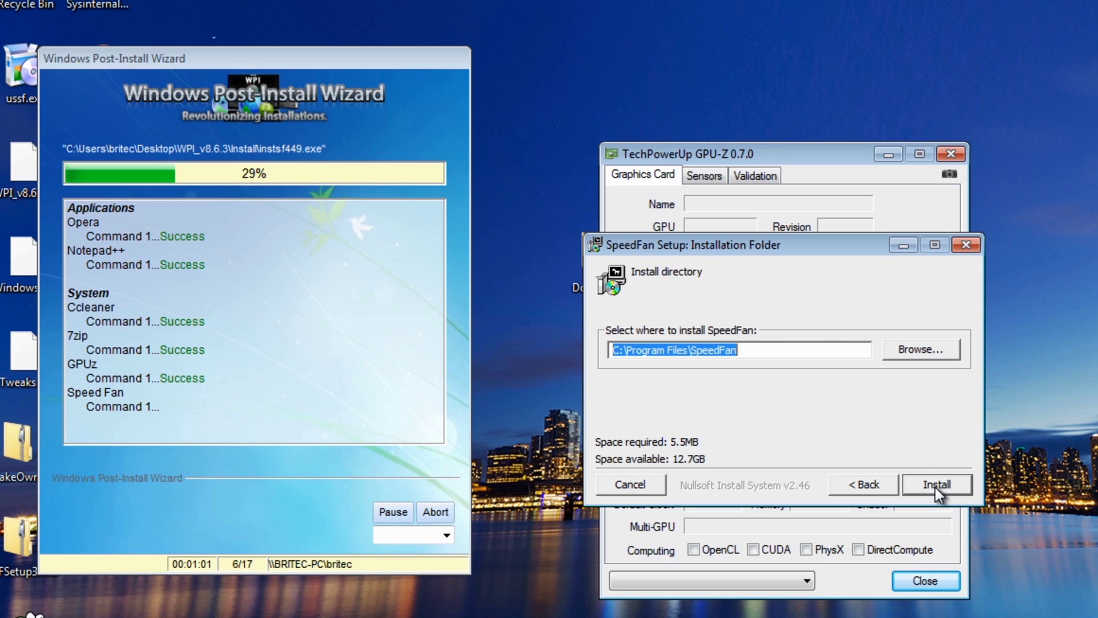
left_click(935, 487)
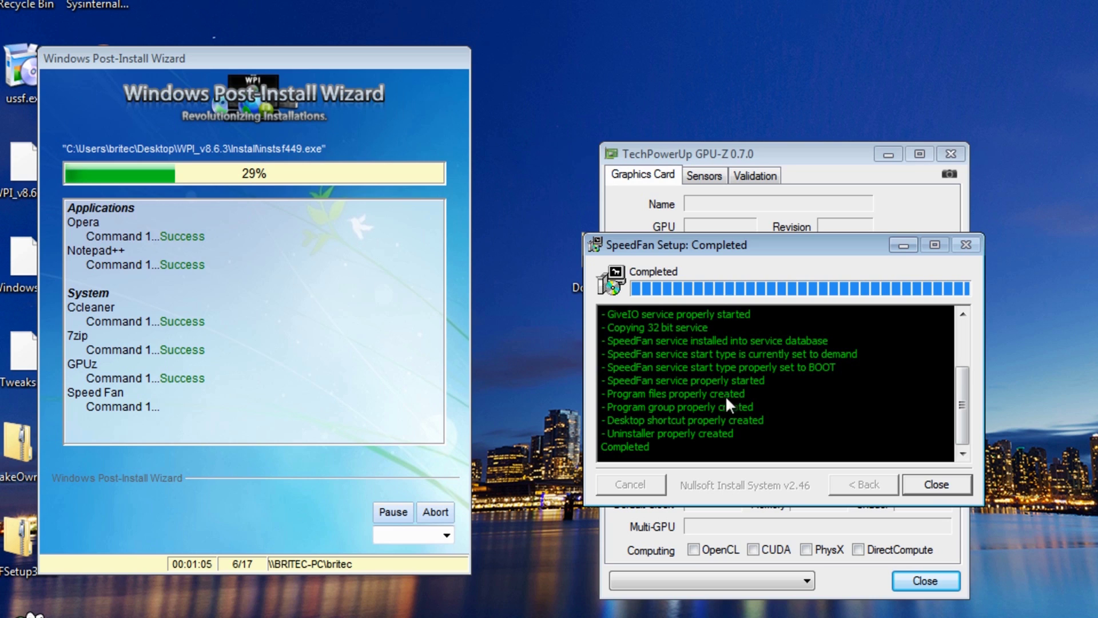
left_click(946, 485)
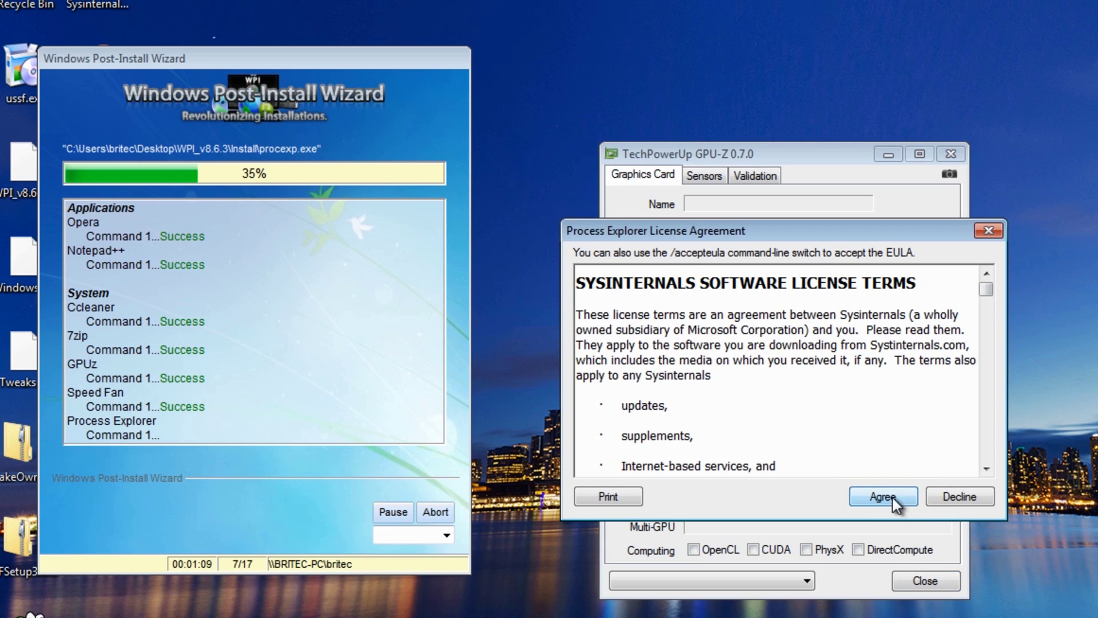
Accept the Process Explorer and Process Monitor license agreements, closing both launched tools and the GPU-Z window
left_click(891, 496)
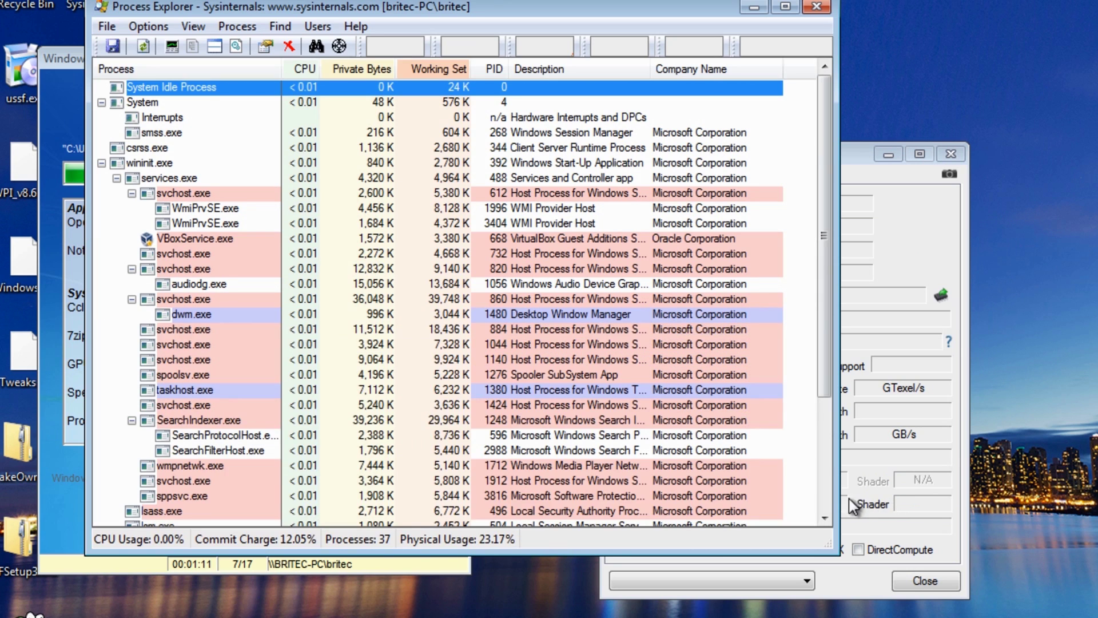
left_click(821, 6)
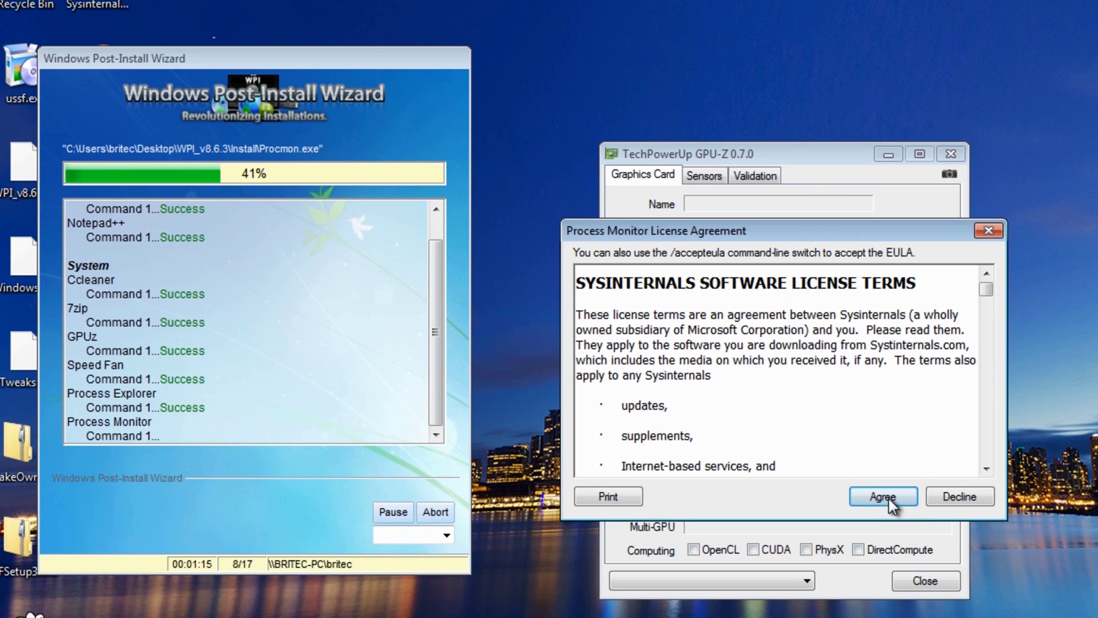
left_click(887, 498)
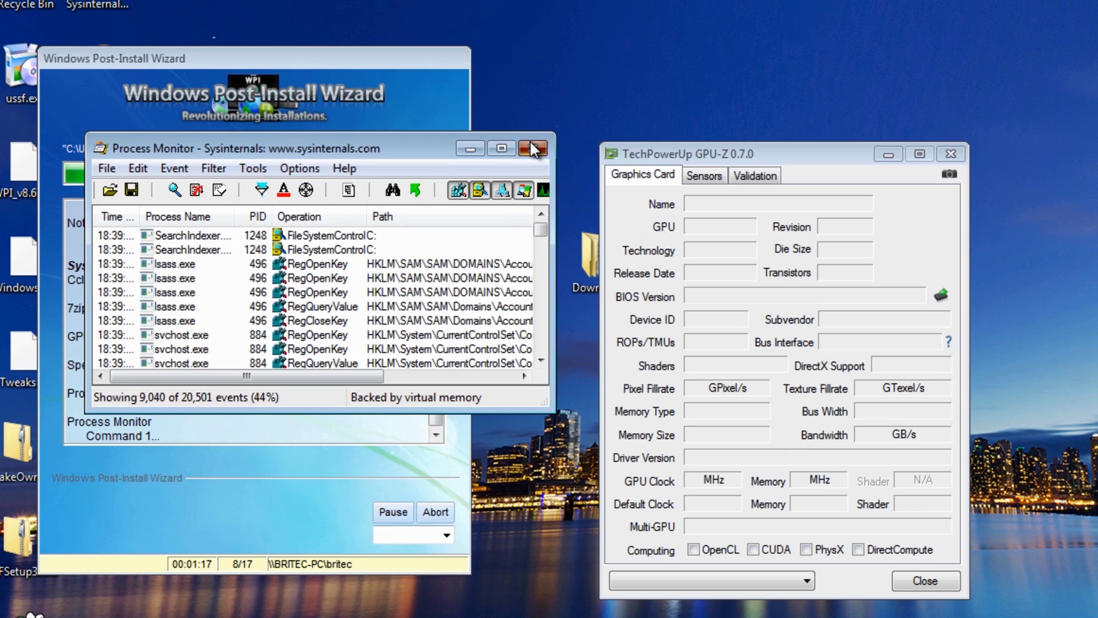
left_click(532, 150)
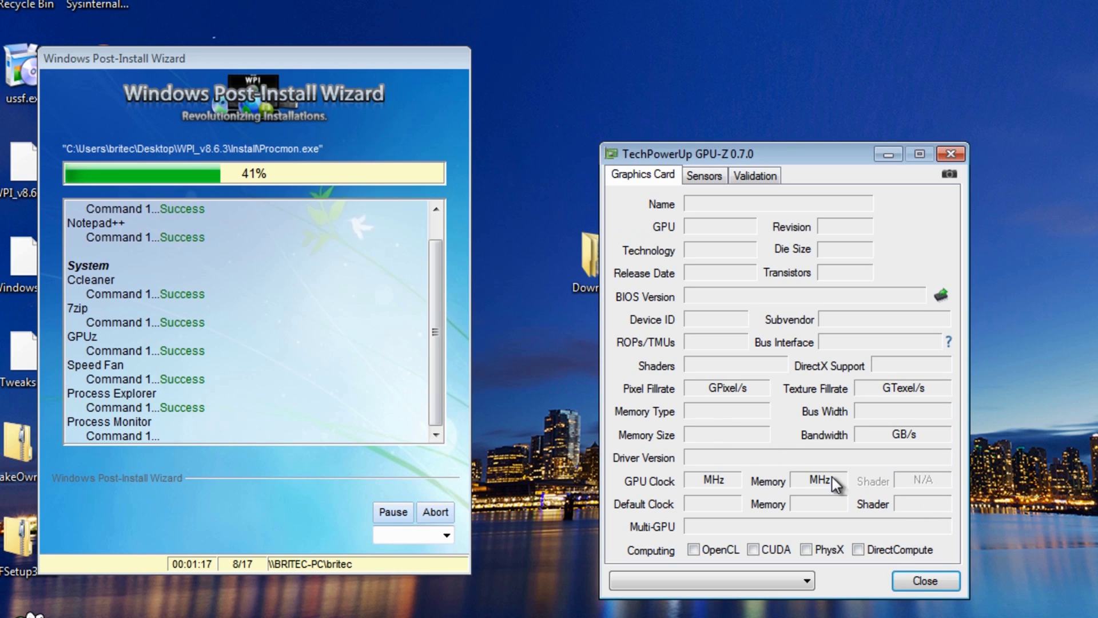
left_click(922, 582)
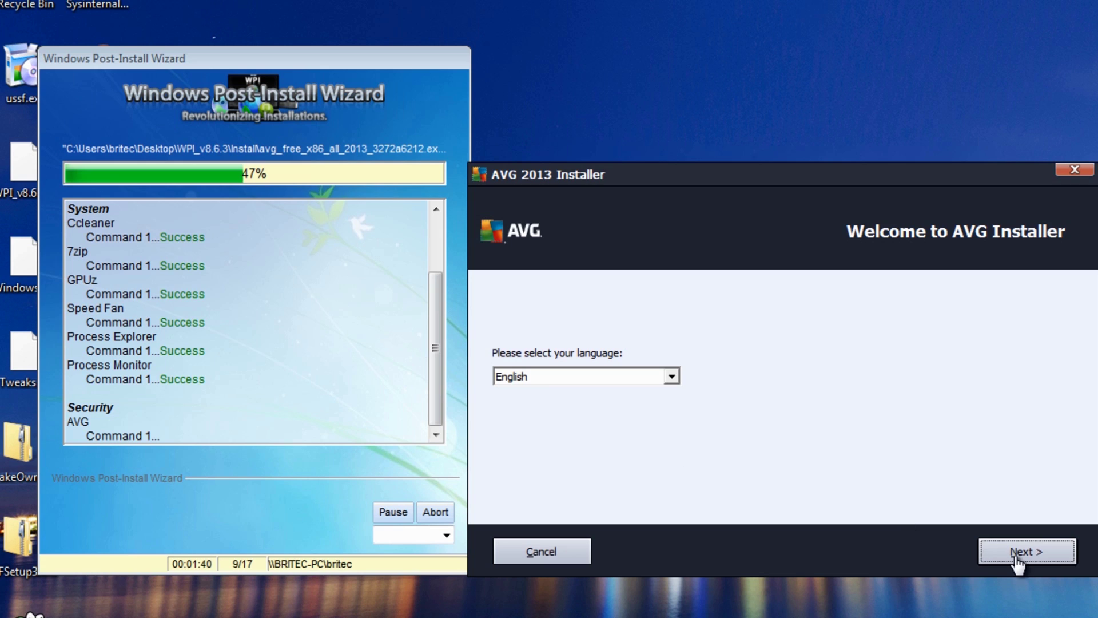
Install AVG AntiVirus FREE in English using Express Install, accepting its license and toolbar terms without choosing AVG Secure Search as search provider or homepage
left_click(1023, 550)
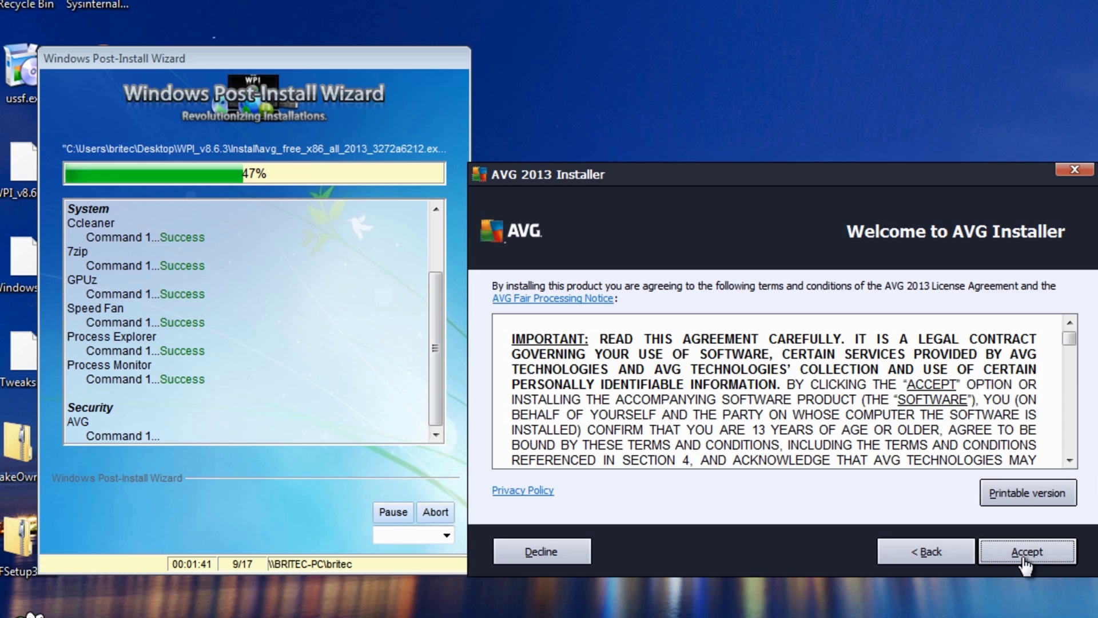
left_click(1024, 555)
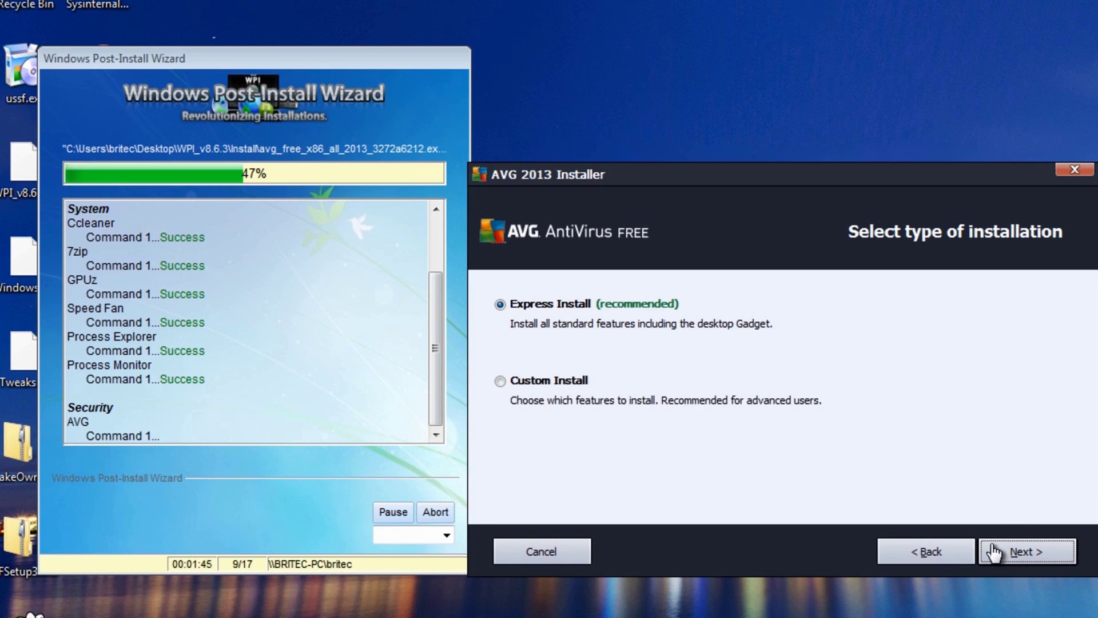
left_click(1022, 556)
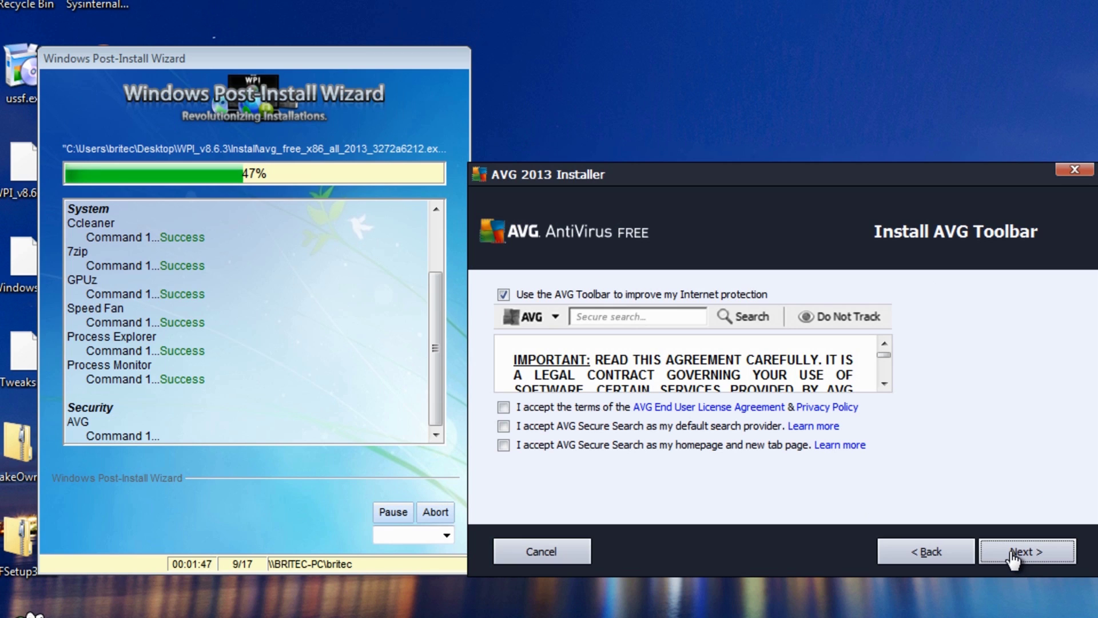
left_click(503, 407)
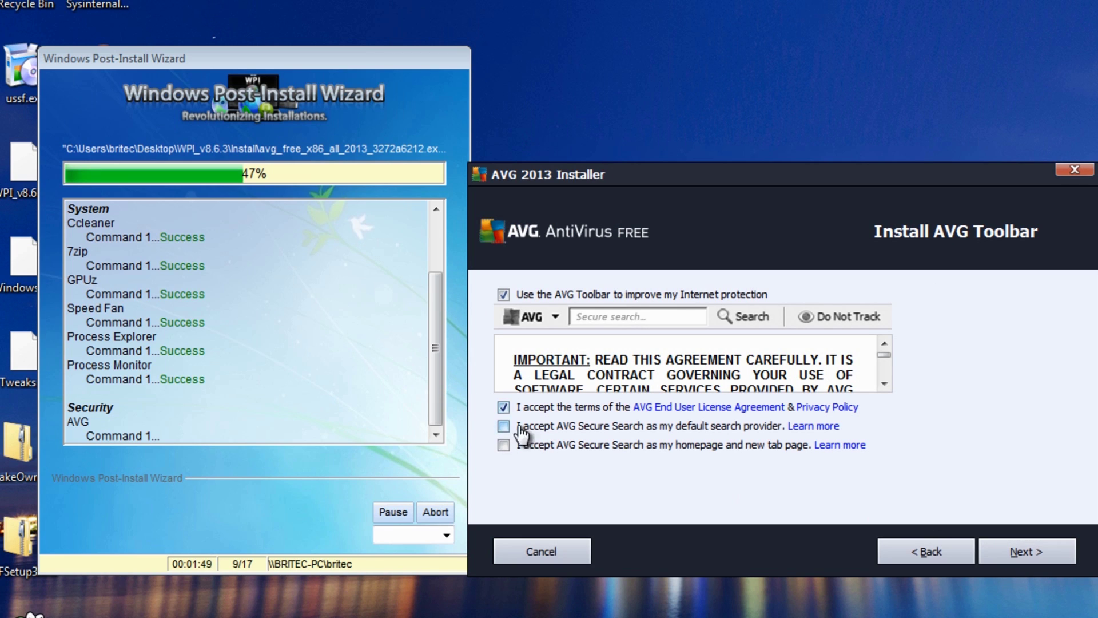
left_click(504, 295)
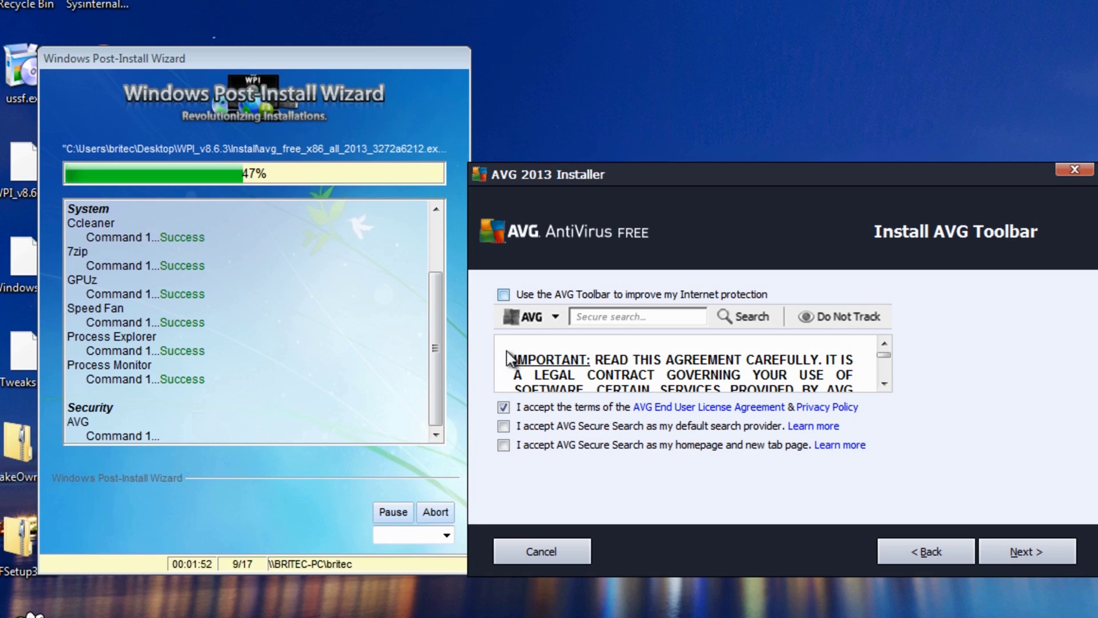
left_click(503, 294)
left_click(1025, 552)
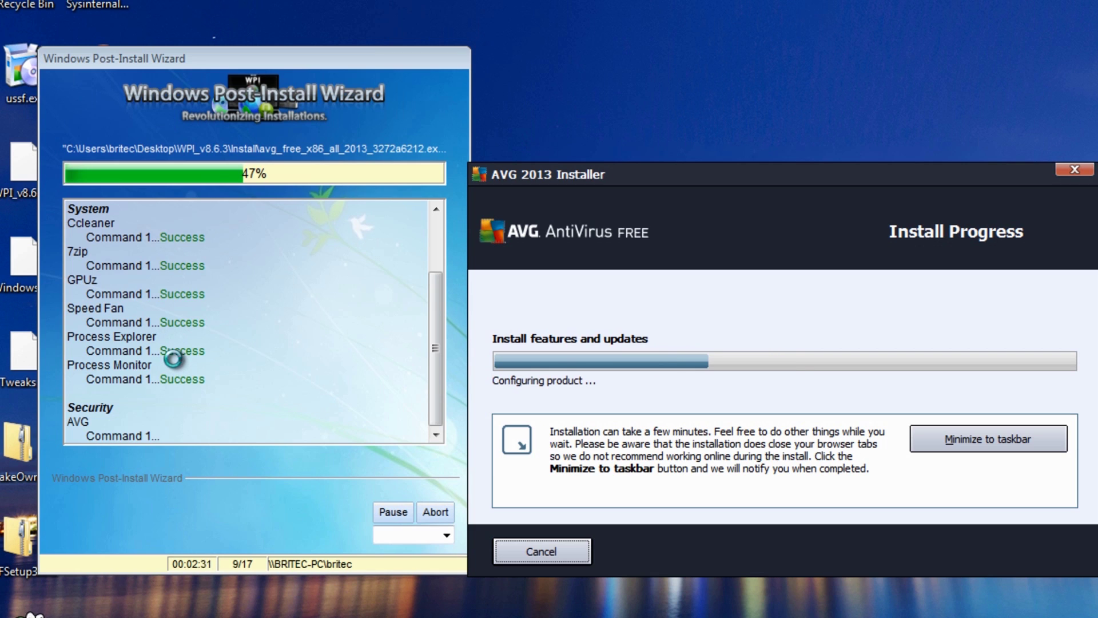
left_click(1024, 551)
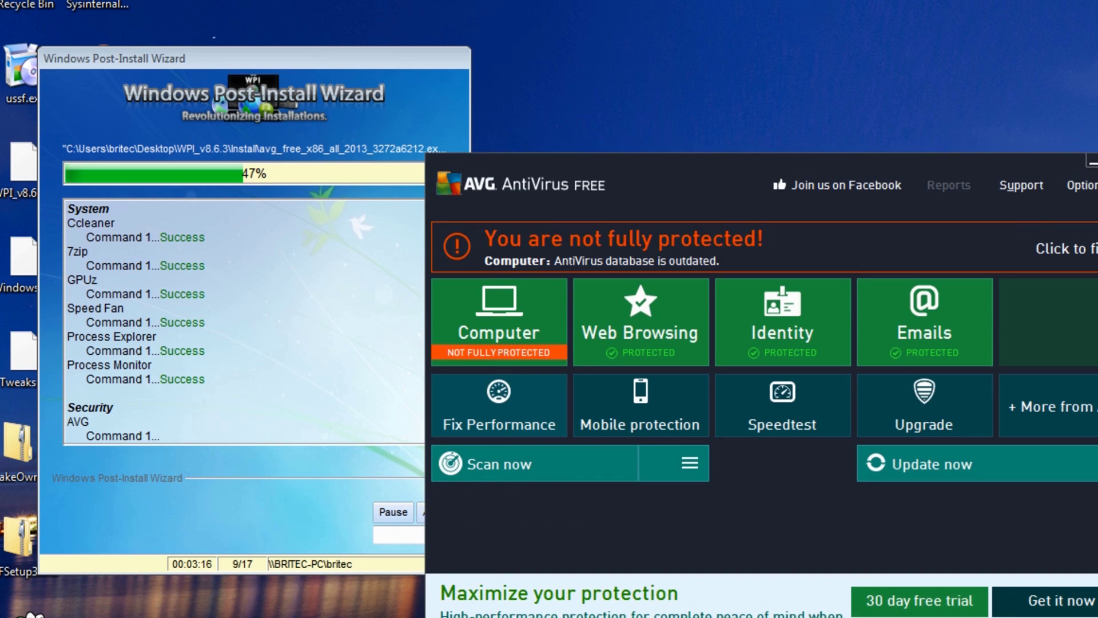
Close AVG, install Malwarebytes Anti-Malware with its PRO trial, update and launch options enabled, and continue the WinPatrol 28.0.2013.0 setup with its terms accepted
left_click(1055, 197)
left_click(784, 419)
left_click(591, 472)
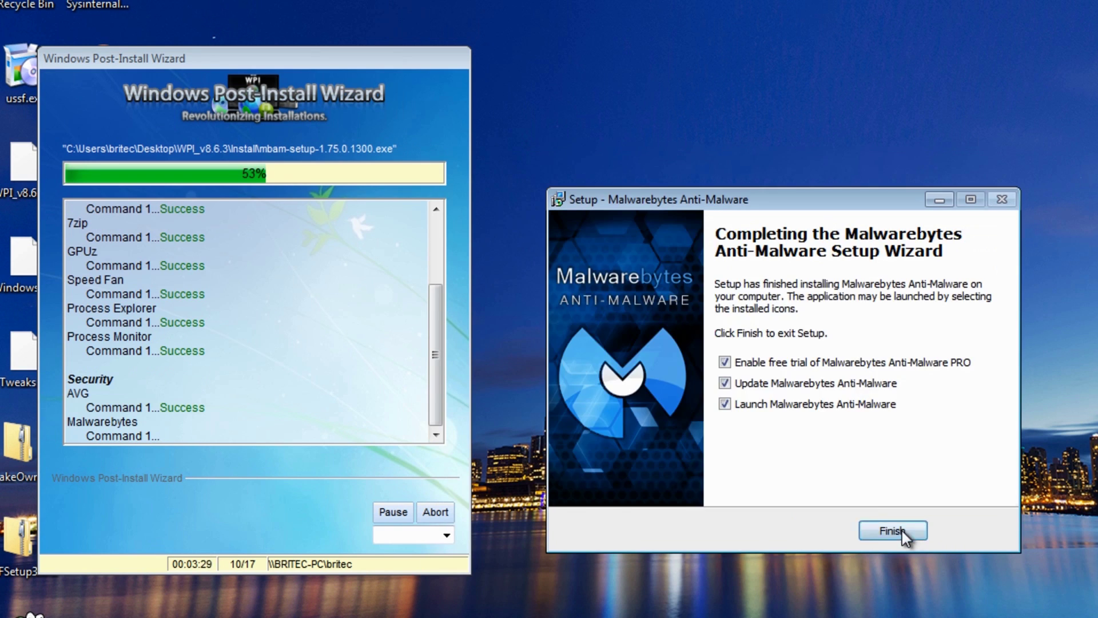
left_click(892, 530)
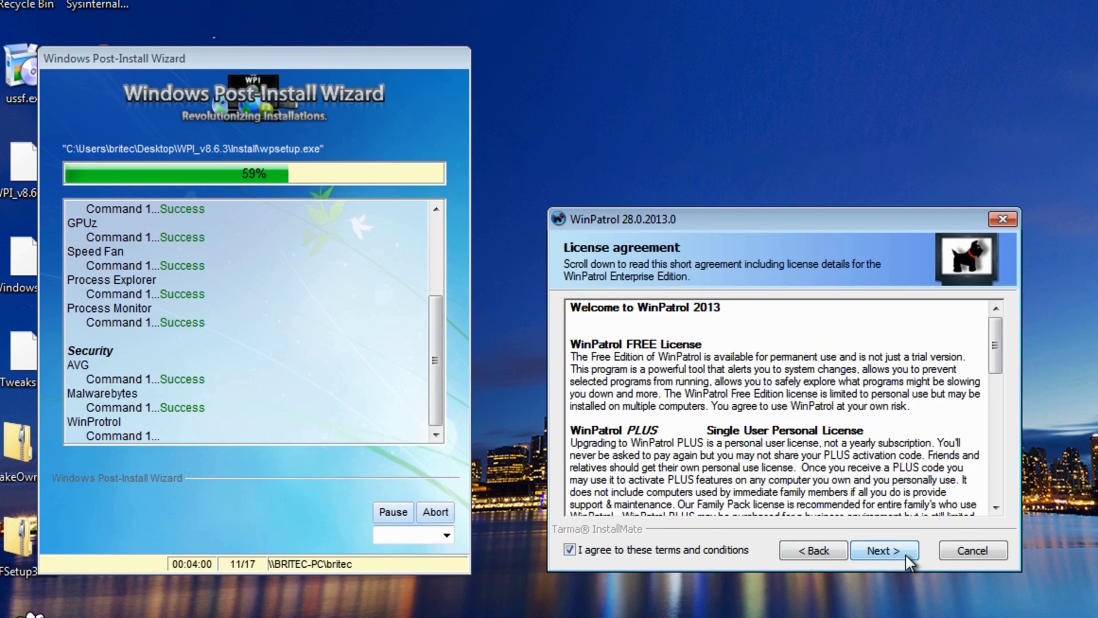
left_click(896, 555)
left_click(896, 555)
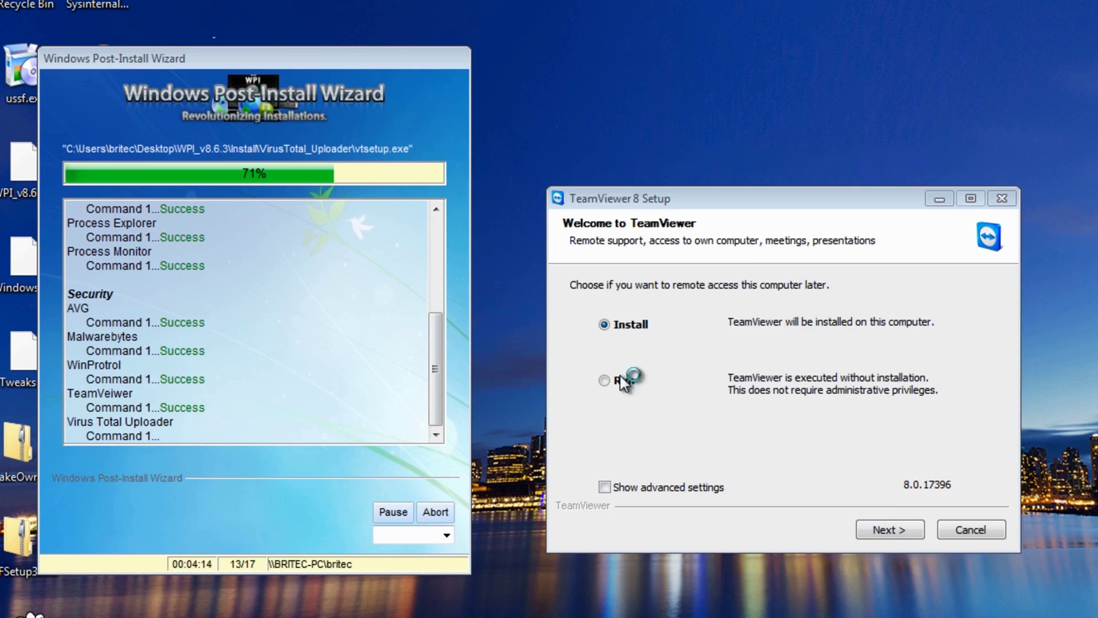
Install TeamViewer 8 on this computer for personal / non-commercial use, accepting its terms, and close the TeamViewer newsletter window
left_click(889, 529)
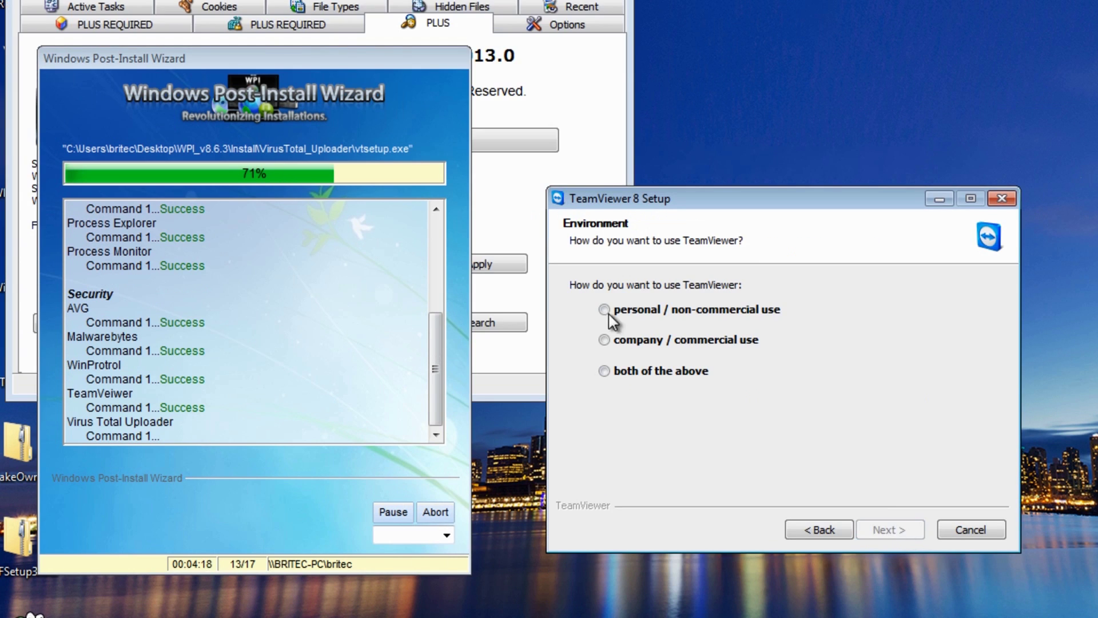
left_click(890, 529)
left_click(569, 458)
left_click(568, 480)
left_click(890, 529)
left_click(889, 530)
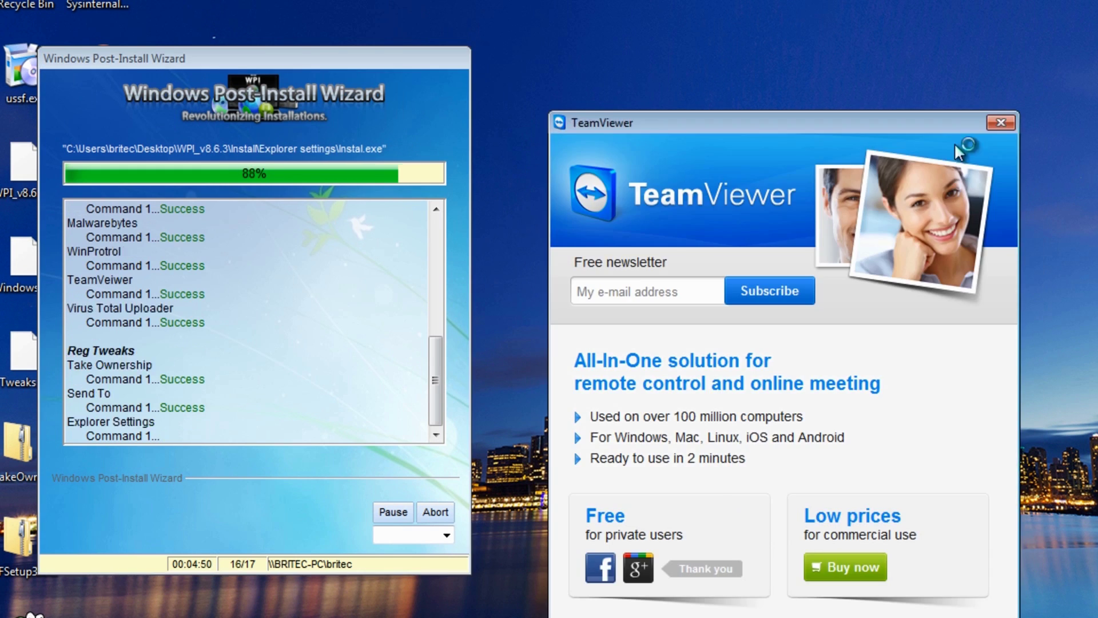
left_click(1001, 124)
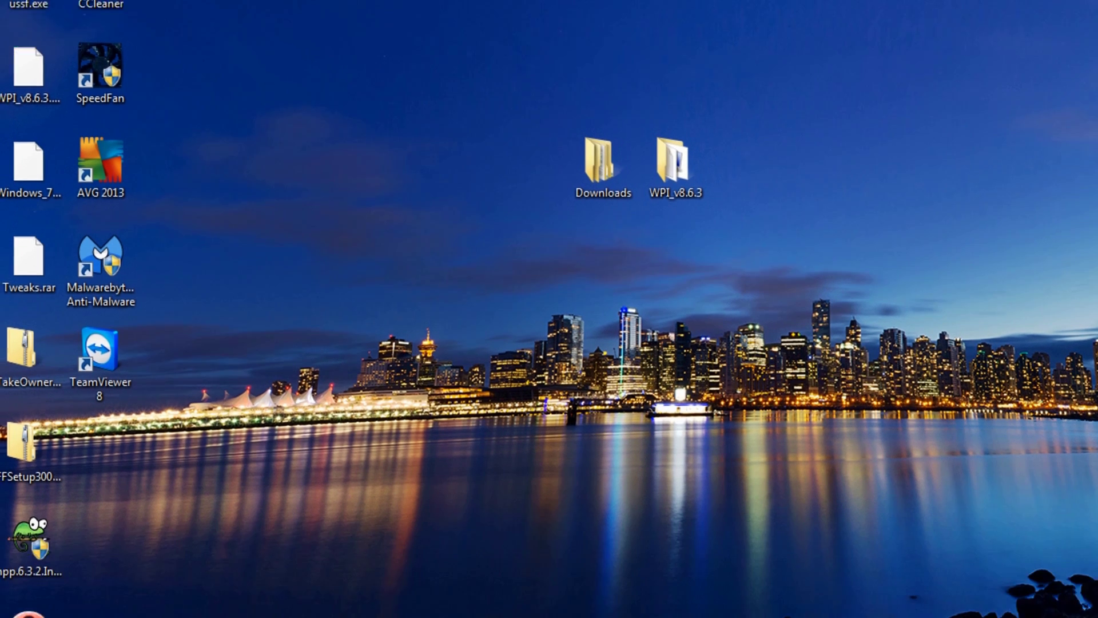
Check the newly installed programs in the Start menu and the added context menu commands on the desktop's Downloads folder
left_click(23, 600)
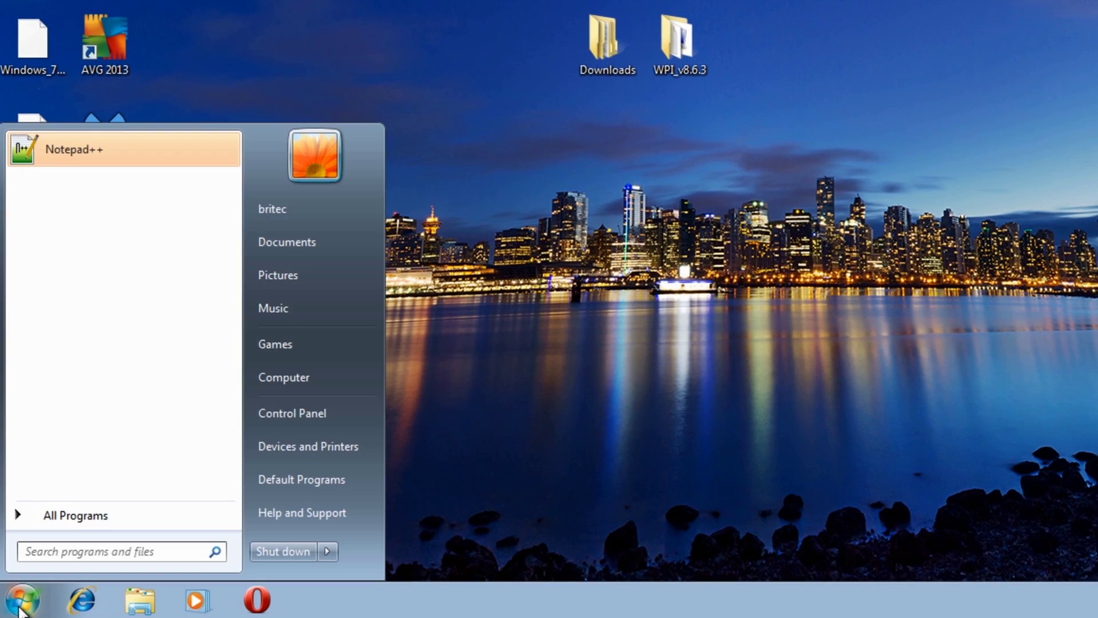
left_click(81, 525)
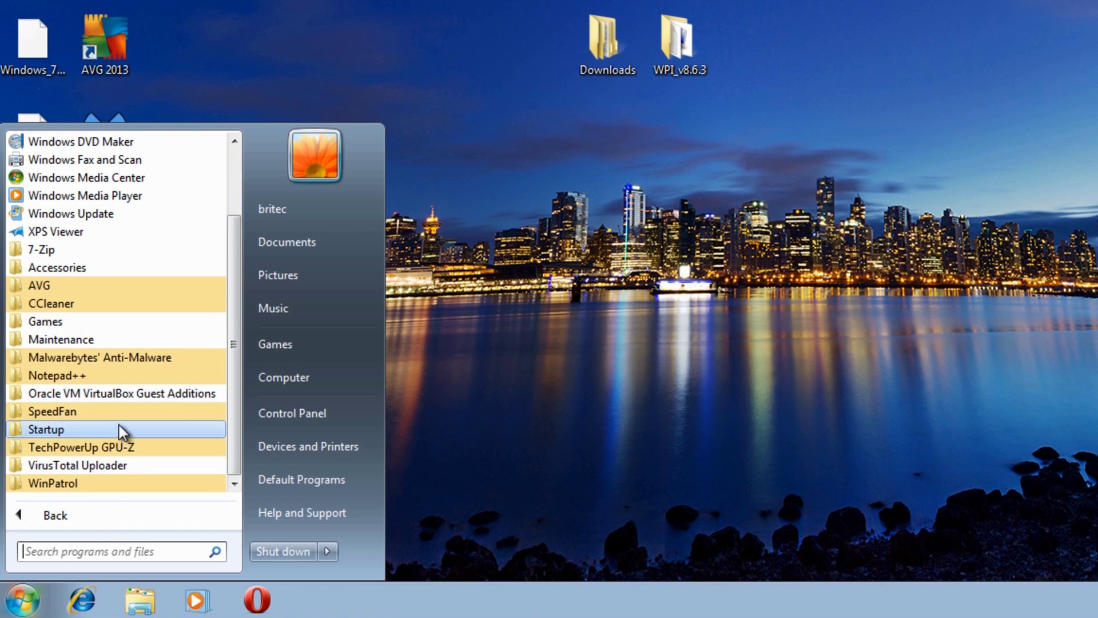
scroll(119, 432, "up", 1)
right_click(611, 51)
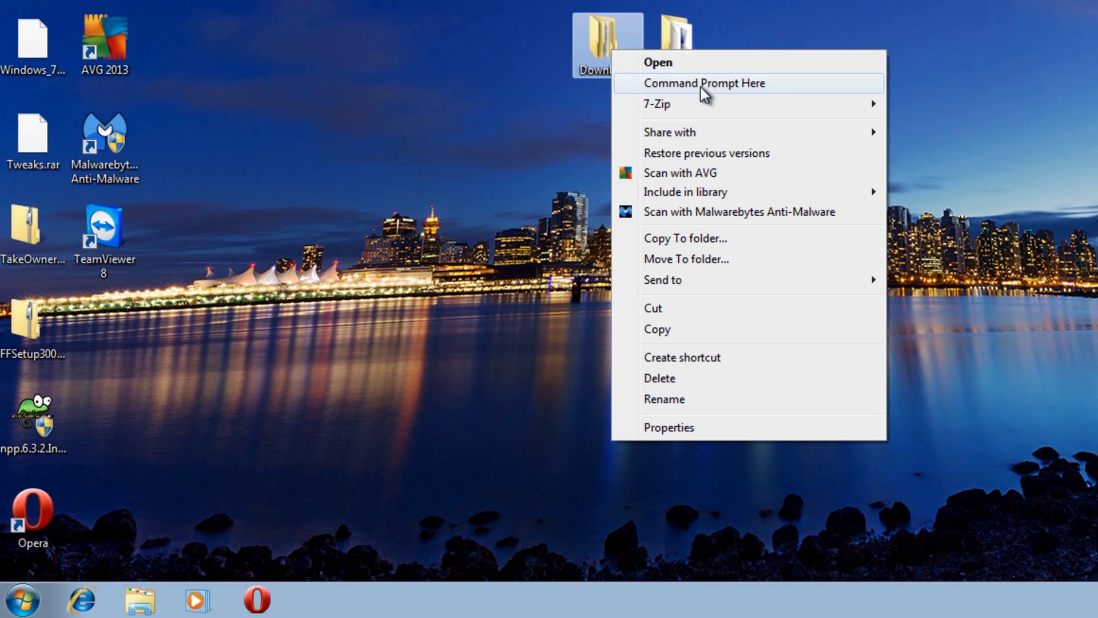
left_click(485, 383)
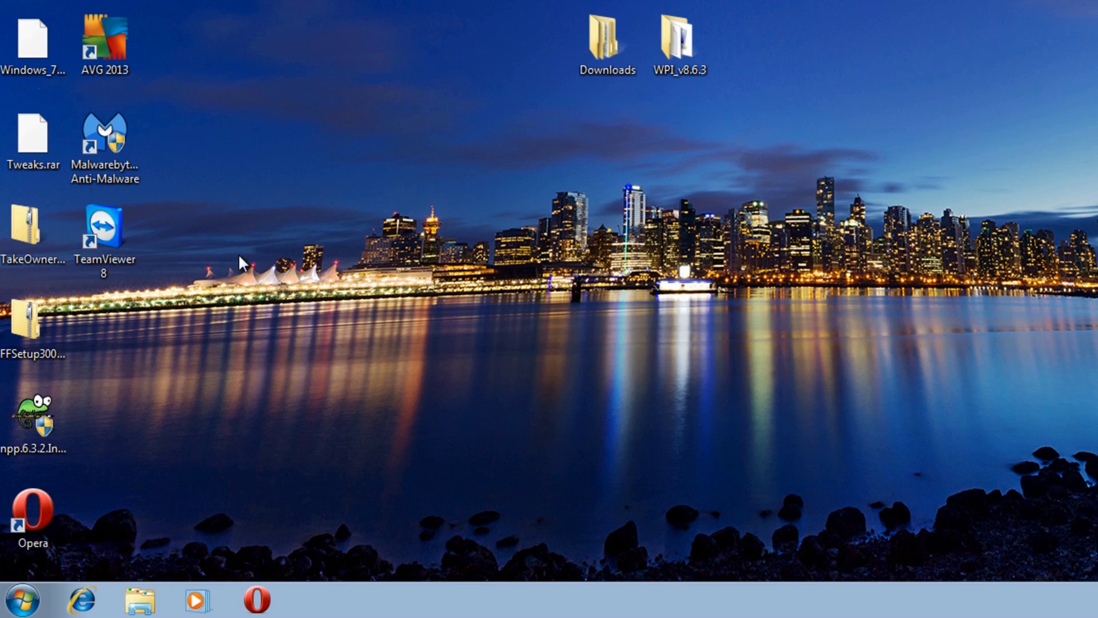
Launch WPI.exe from the WPI_v8.6.3 folder on the desktop, allowing it to make changes to the computer
left_click(687, 50)
double_click(680, 53)
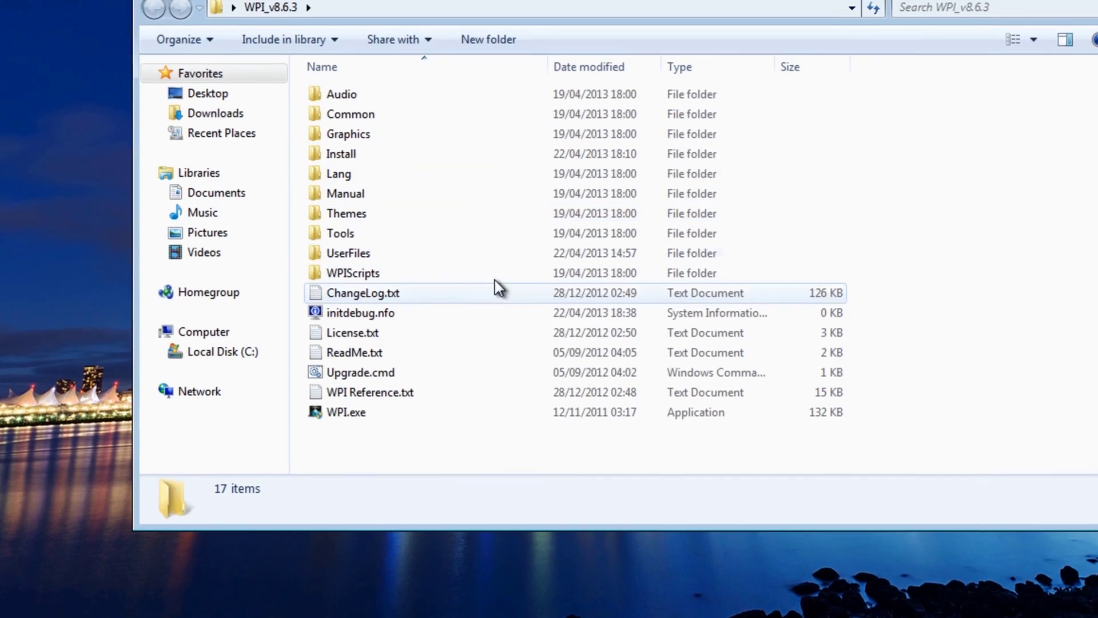
double_click(242, 474)
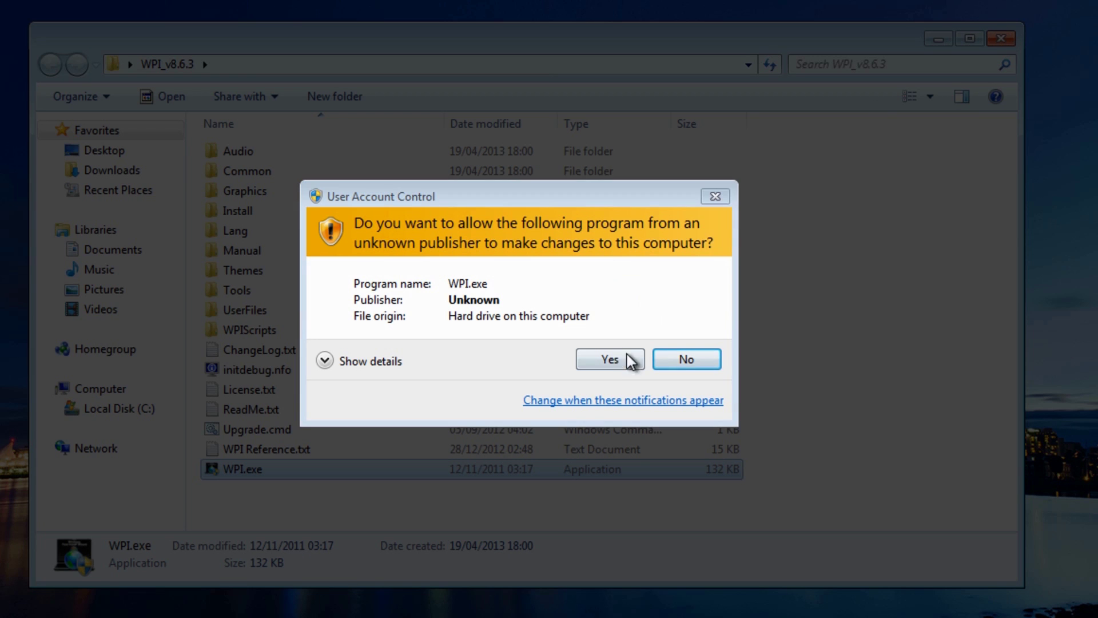
left_click(634, 362)
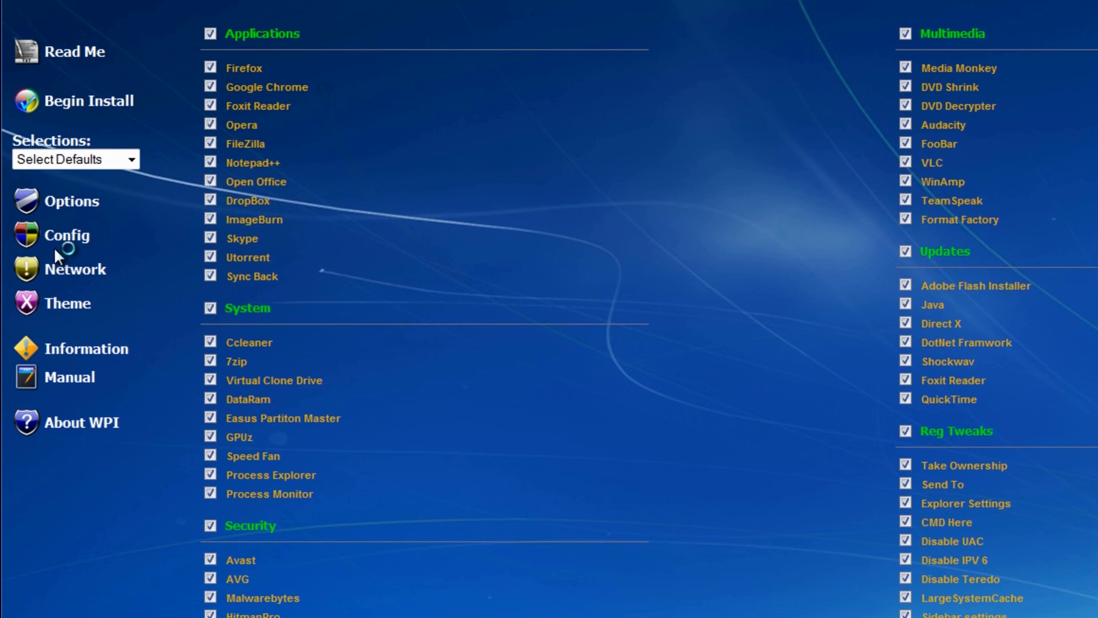
Examine the Network Wizard's user settings and the Theme Wizard's style and tool tip options, and exit without saving
left_click(58, 274)
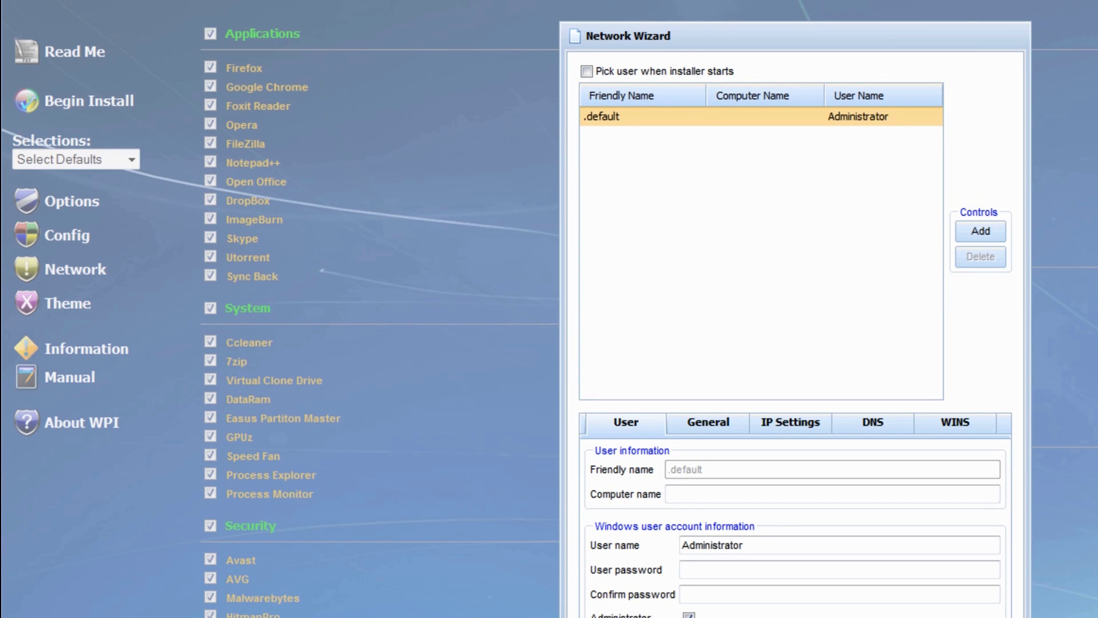
key("Escape")
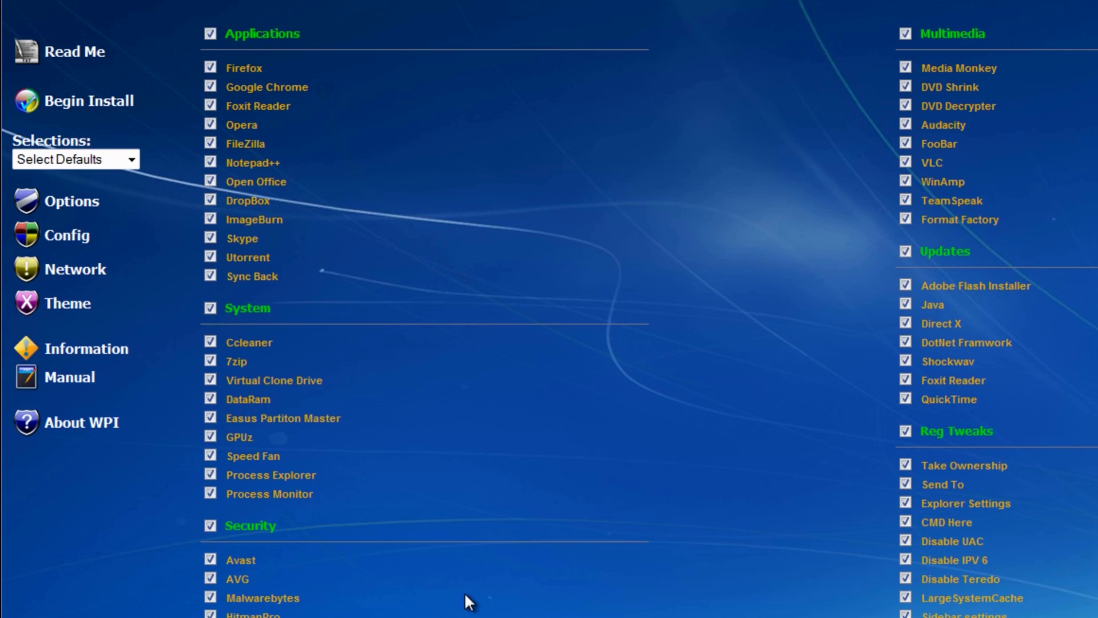
left_click(86, 304)
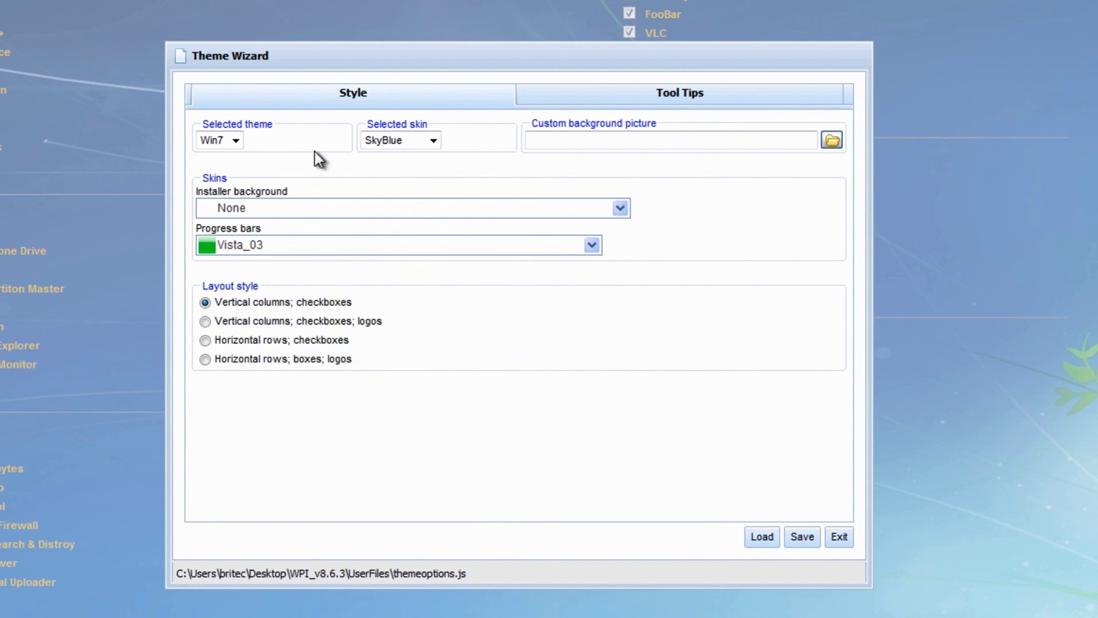
left_click(376, 252)
mouse_move(587, 322)
left_mouse_down()
mouse_move(604, 407)
mouse_move(605, 330)
left_mouse_up()
left_click(677, 262)
left_click(618, 209)
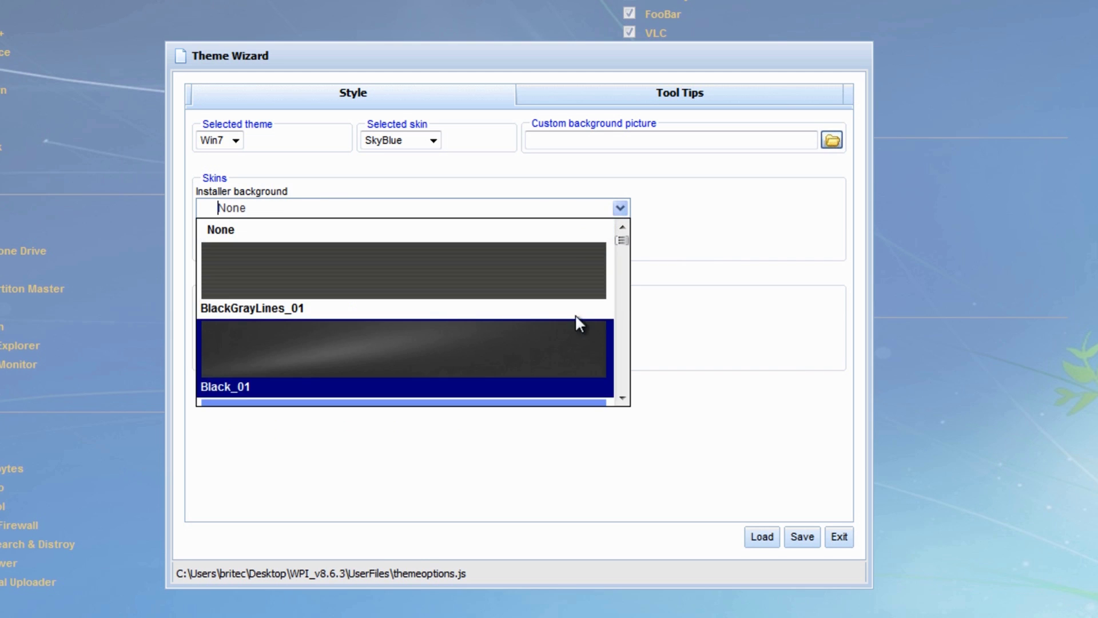
left_click(724, 249)
left_click(432, 140)
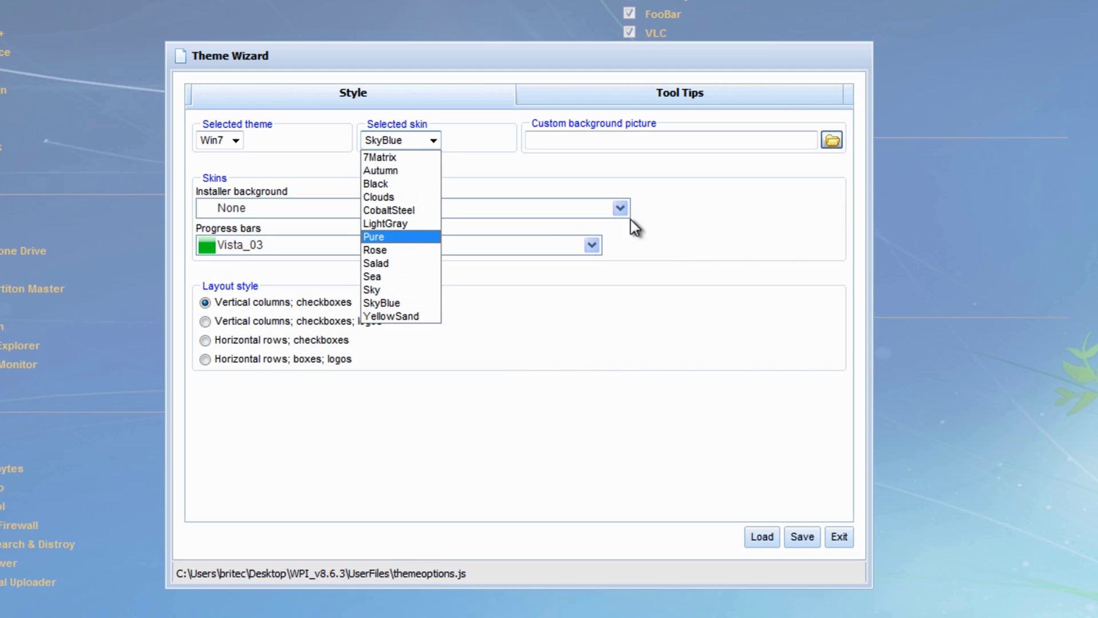
left_click(629, 135)
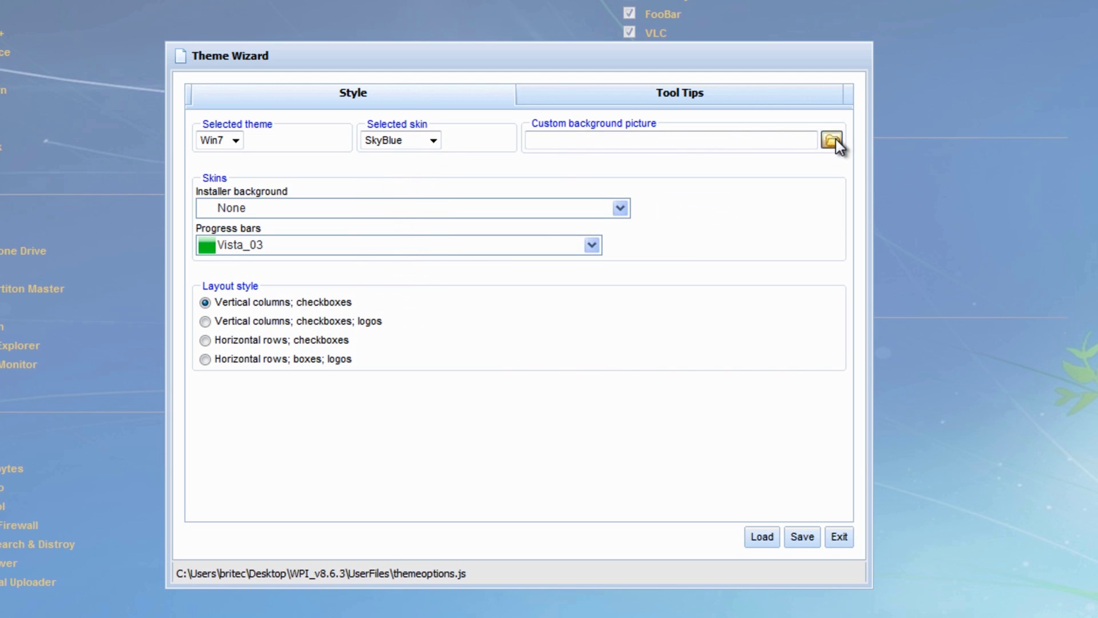
left_click(694, 106)
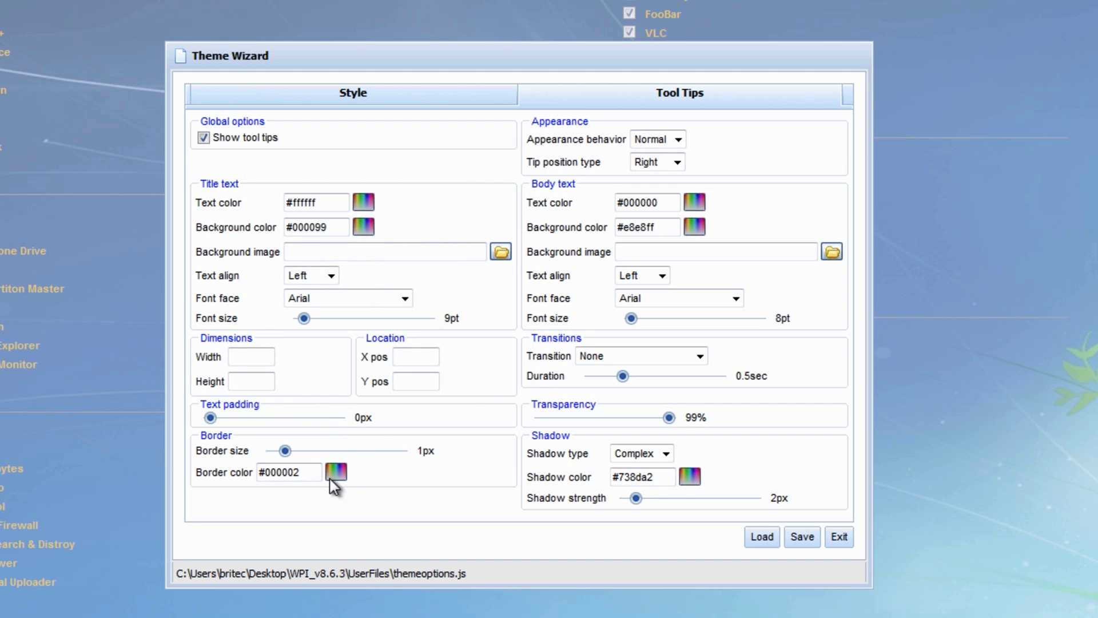
left_click(839, 537)
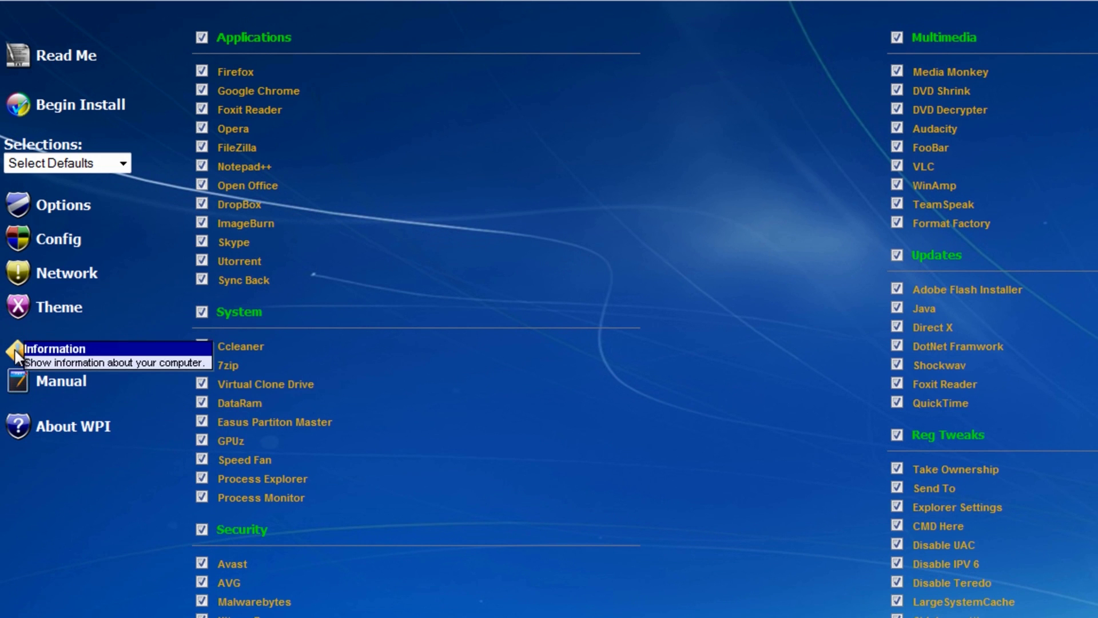
Look through the WPI Manual's chapters 1 to 3 on the basics, Options Wizard and Config Wizard, and close the manual
left_click(12, 385)
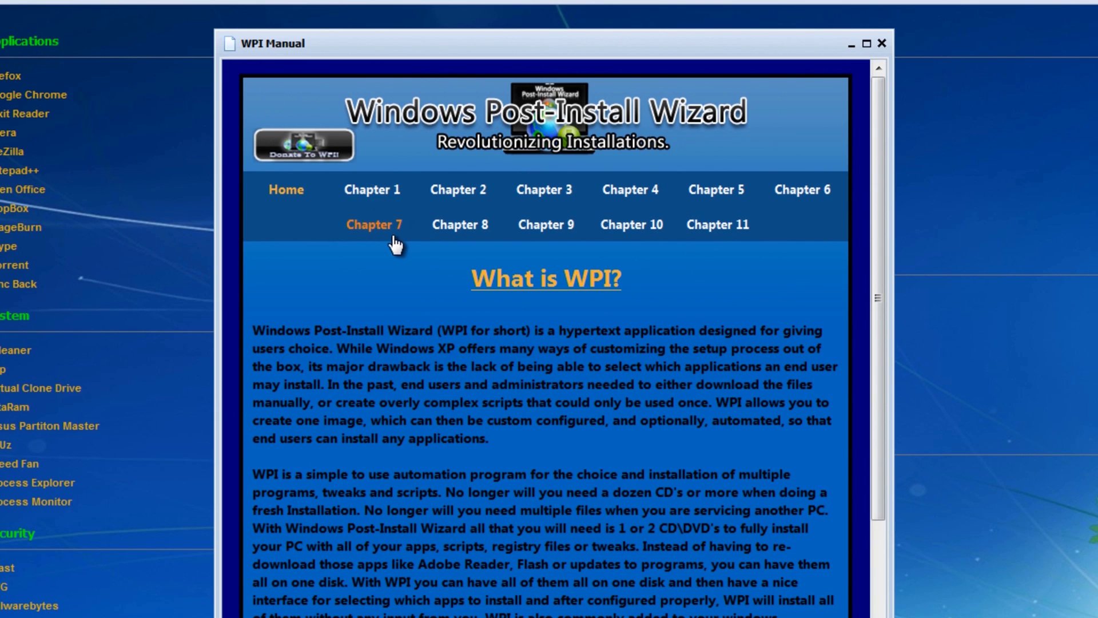
left_click(382, 194)
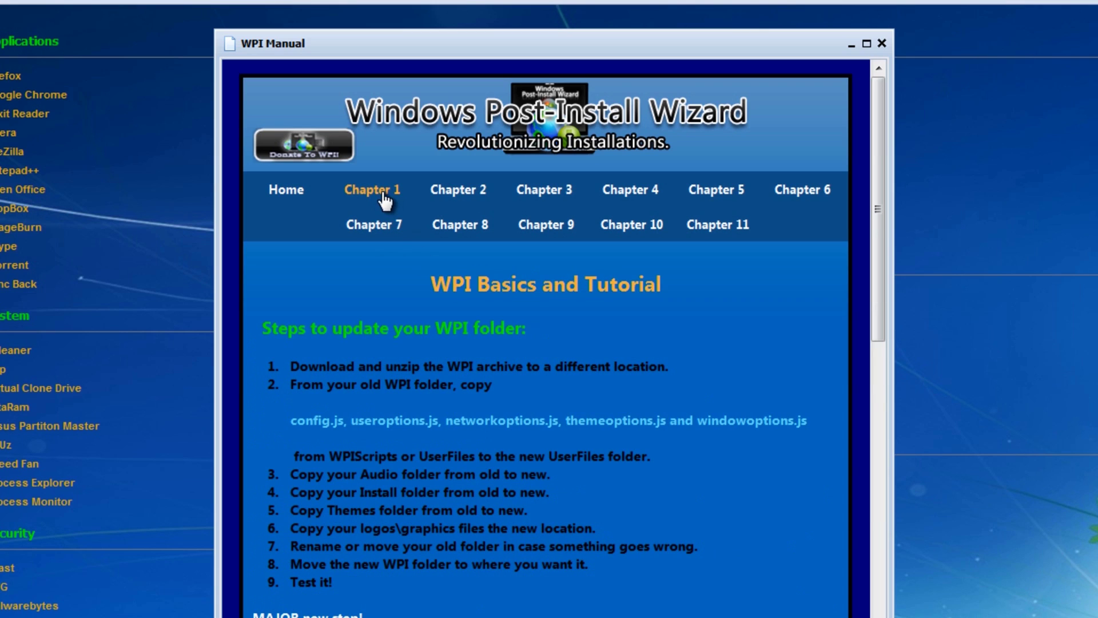
left_click(460, 194)
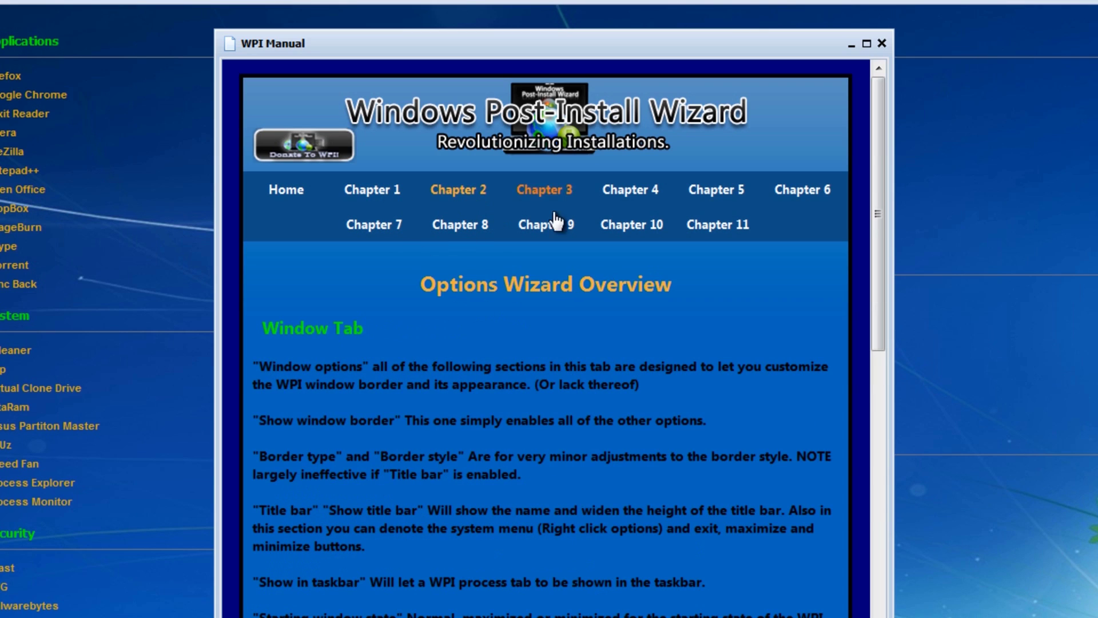
left_click_drag(878, 223, 916, 162)
left_click(544, 189)
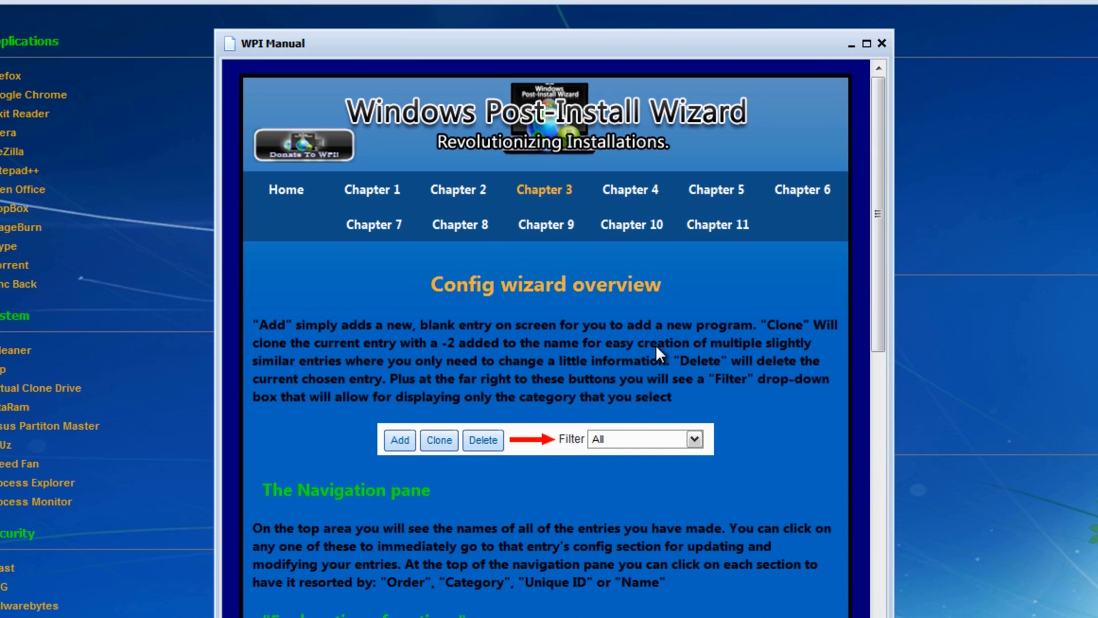
left_click_drag(880, 236, 895, 187)
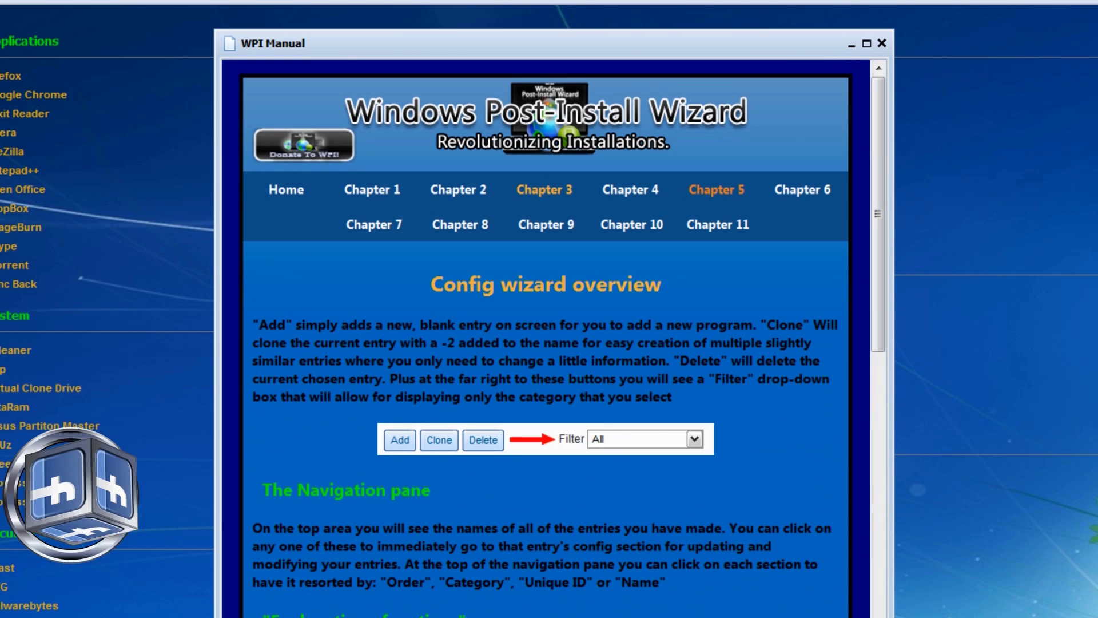
left_click(881, 44)
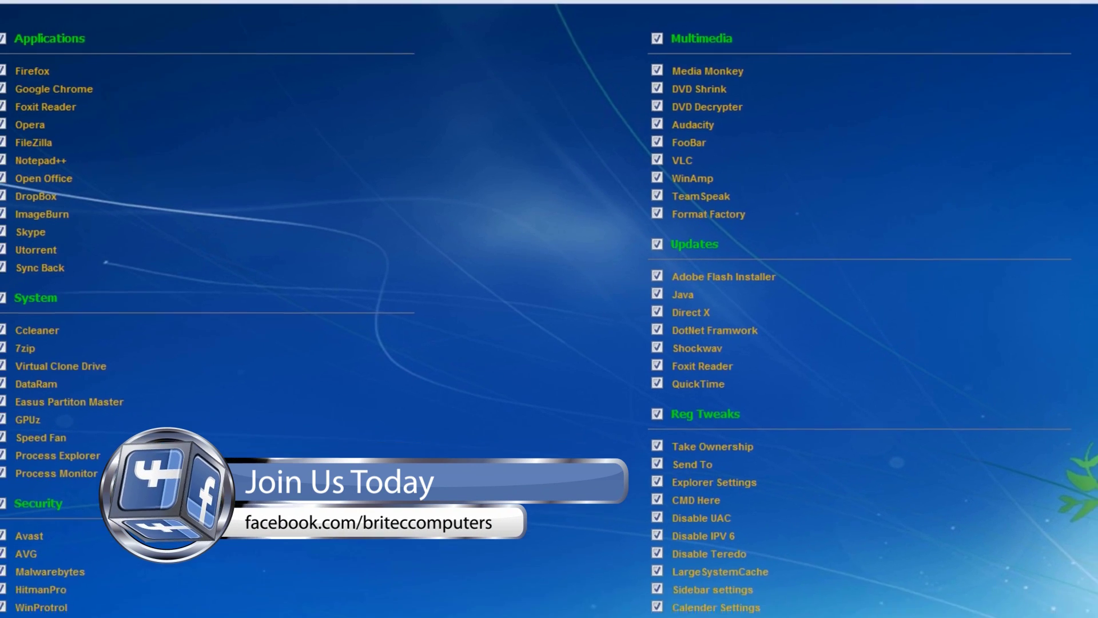